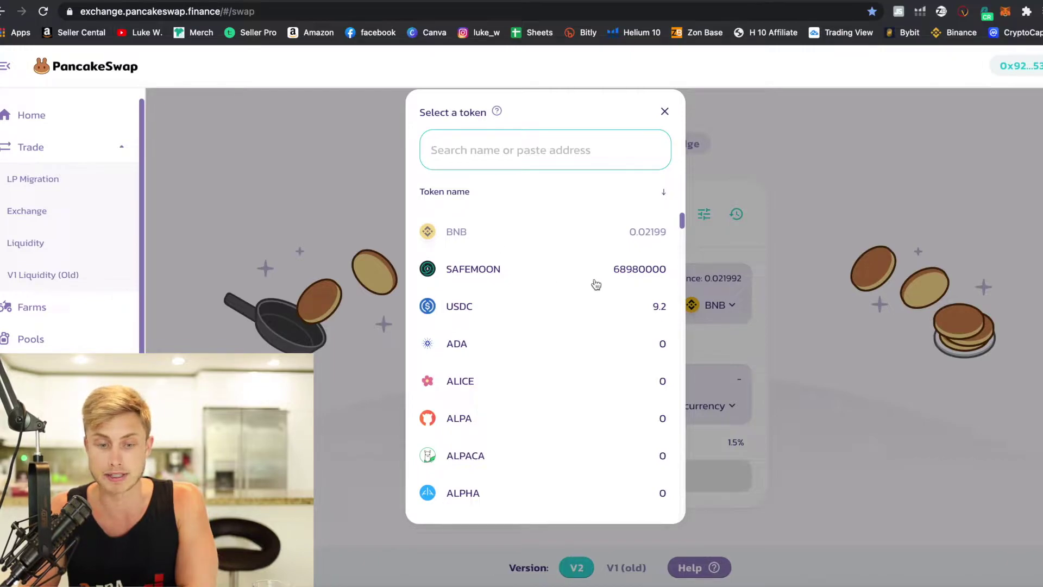
Browse the tokens available to swap BNB into and close the token list without selecting one.
scroll(542, 381, "down", 5)
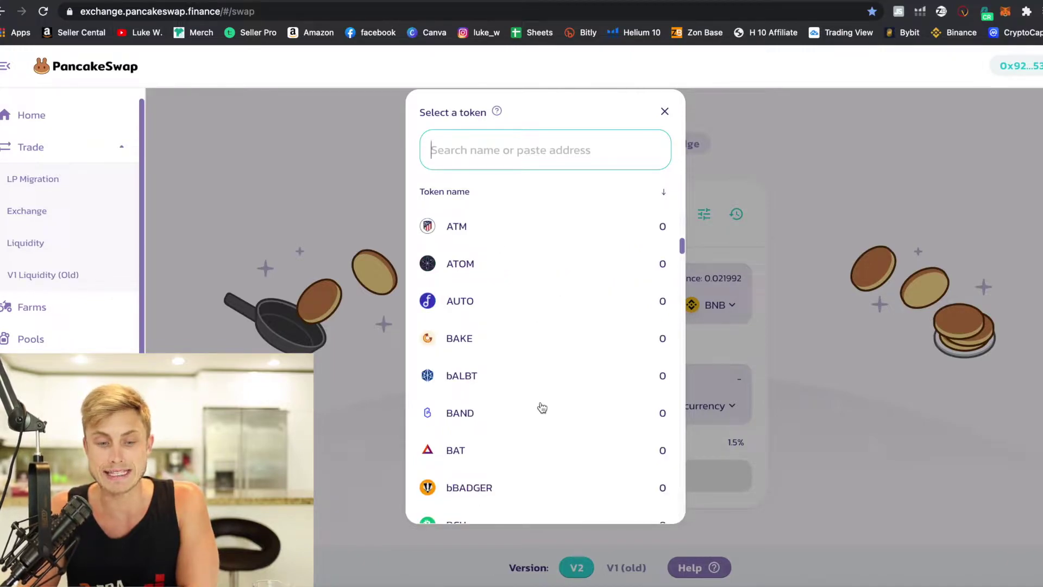
scroll(542, 407, "up", 3)
left_click(665, 111)
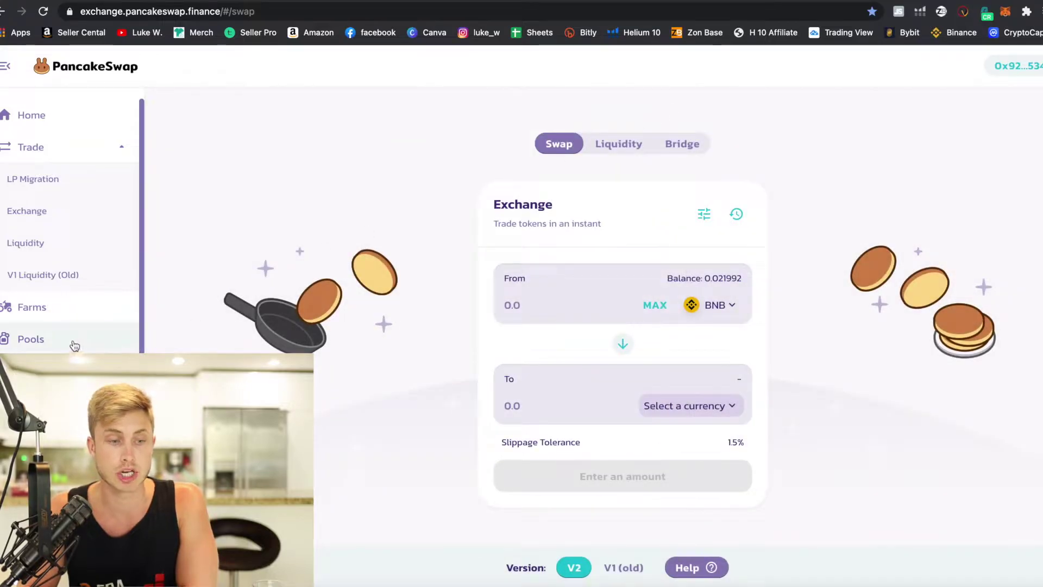
Open the Pools page and review the Auto CAKE pool's APY, recent profit, unstaking fee period and staked amount.
left_click(72, 341)
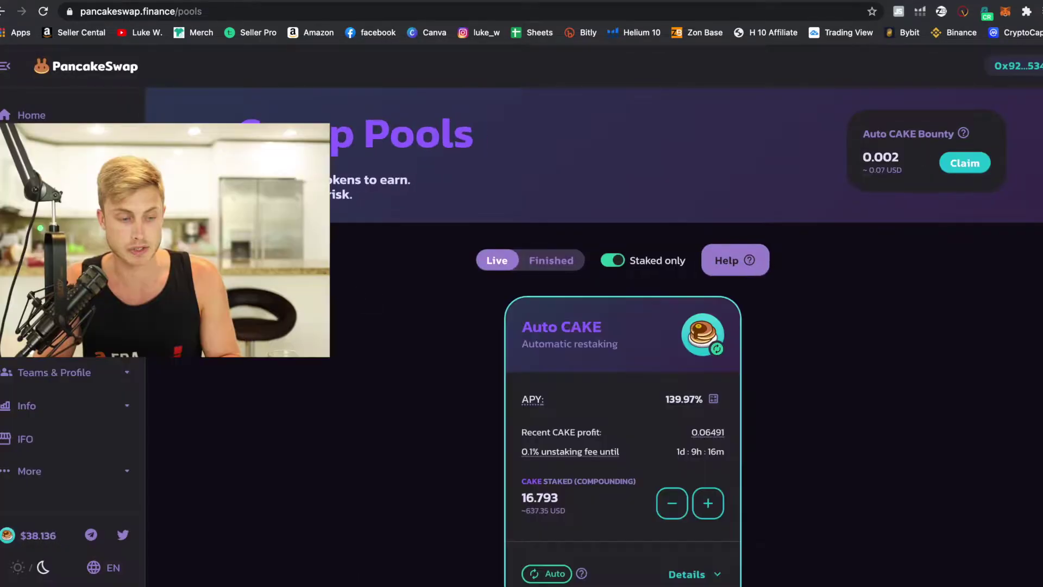
scroll(63, 457, "up", 5)
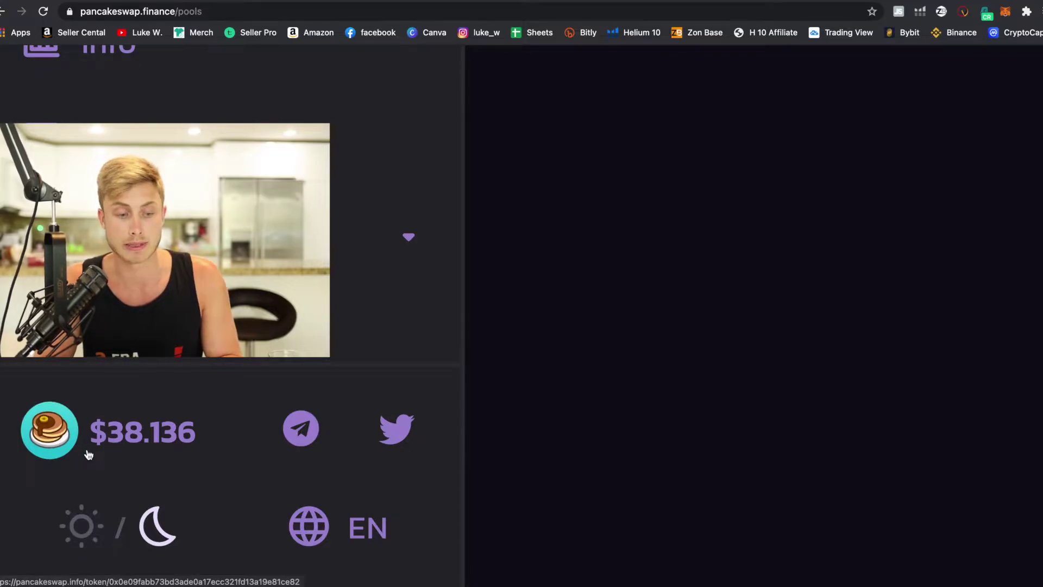
scroll(85, 451, "down", 5)
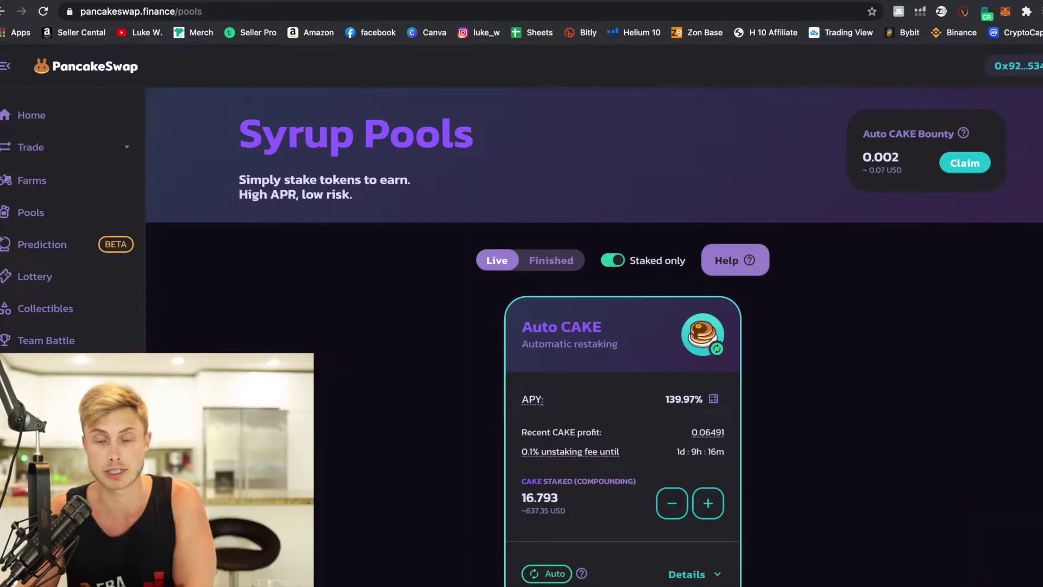
scroll(315, 372, "down", 2)
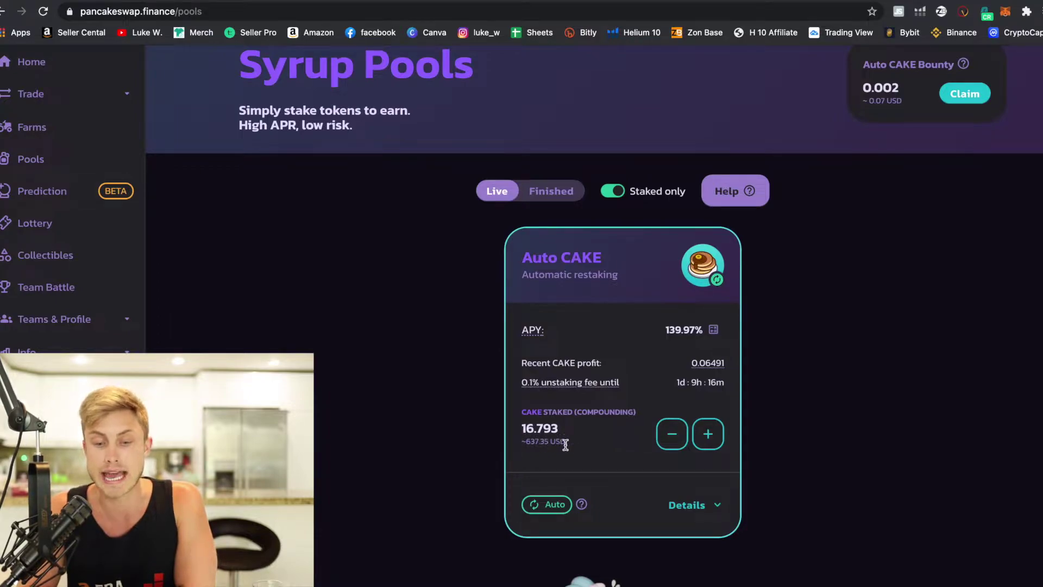
mouse_move(532, 336)
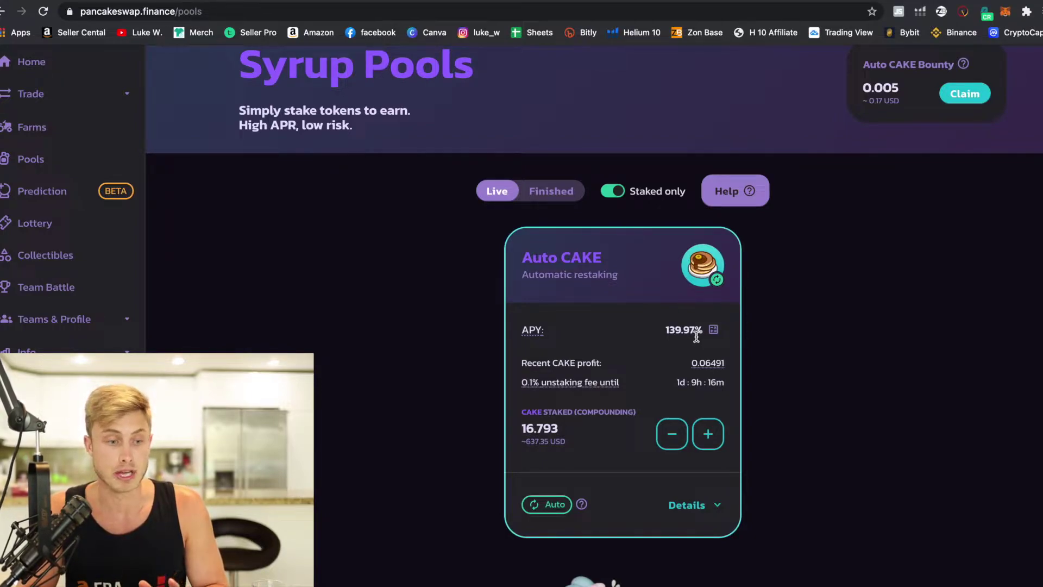
scroll(279, 265, "up", 2)
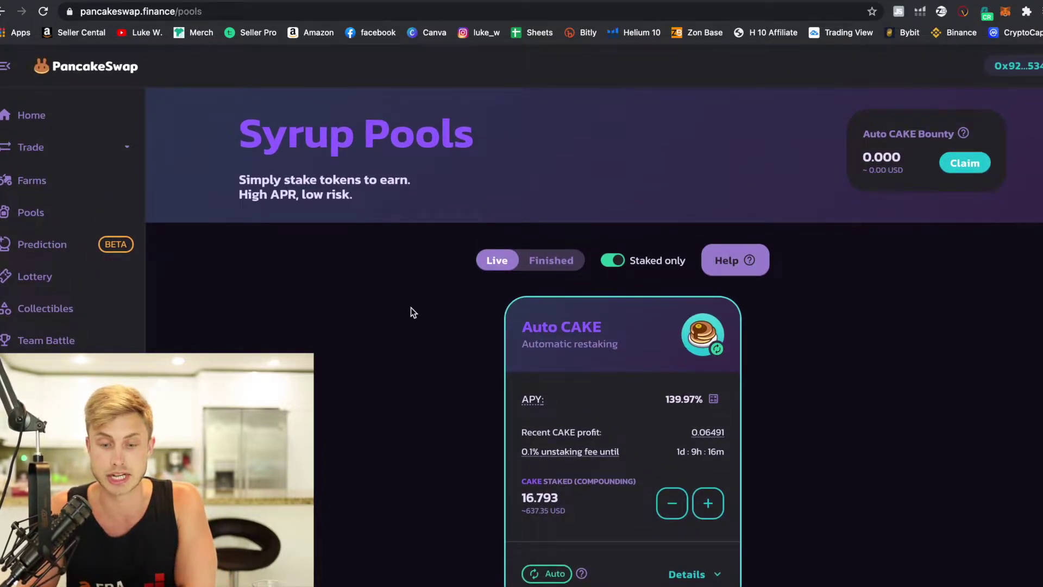
scroll(411, 307, "down", 3)
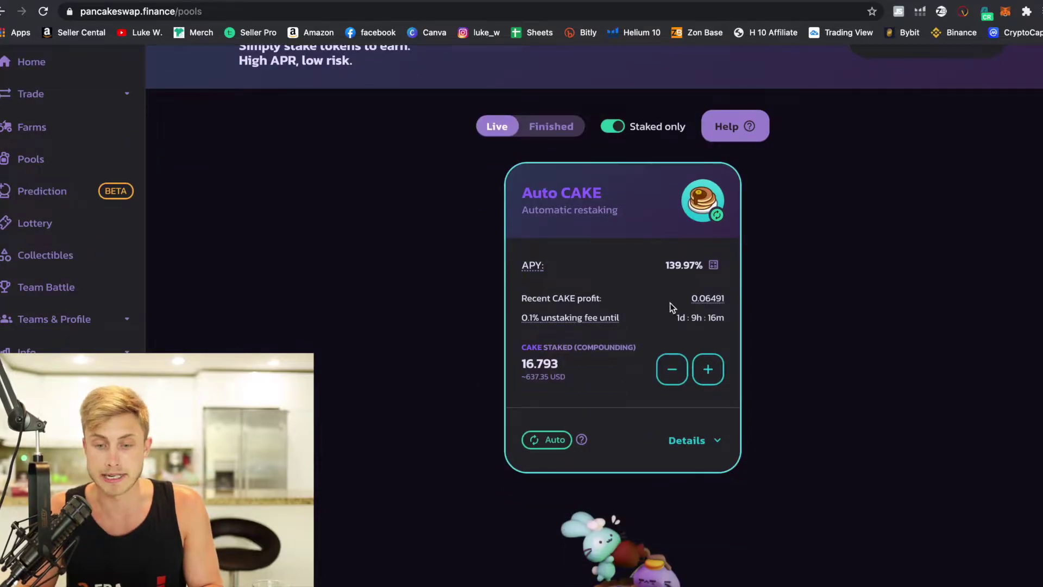
scroll(687, 307, "up", 5)
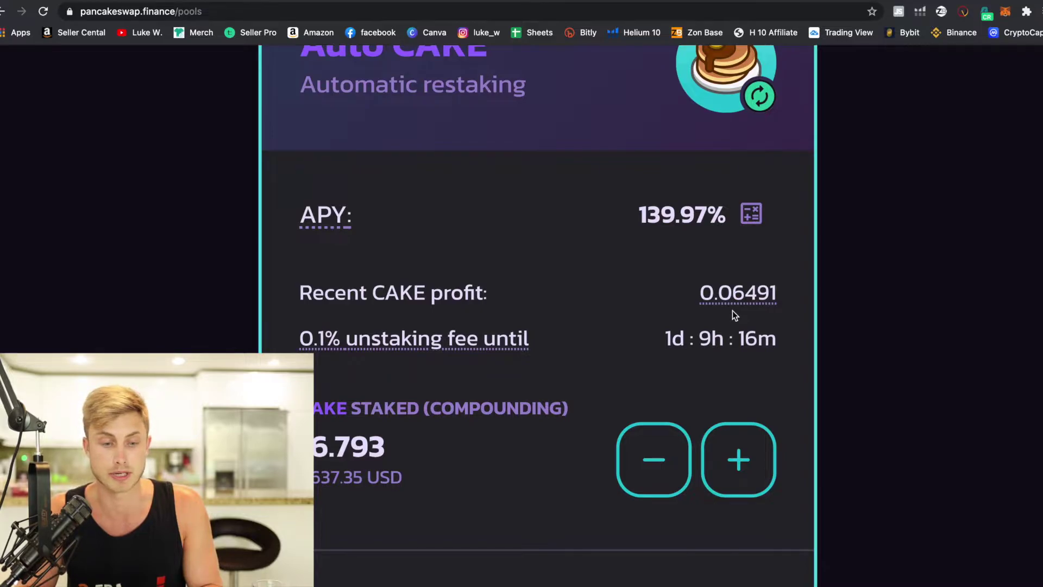
scroll(733, 310, "down", 5)
scroll(787, 431, "up", 3)
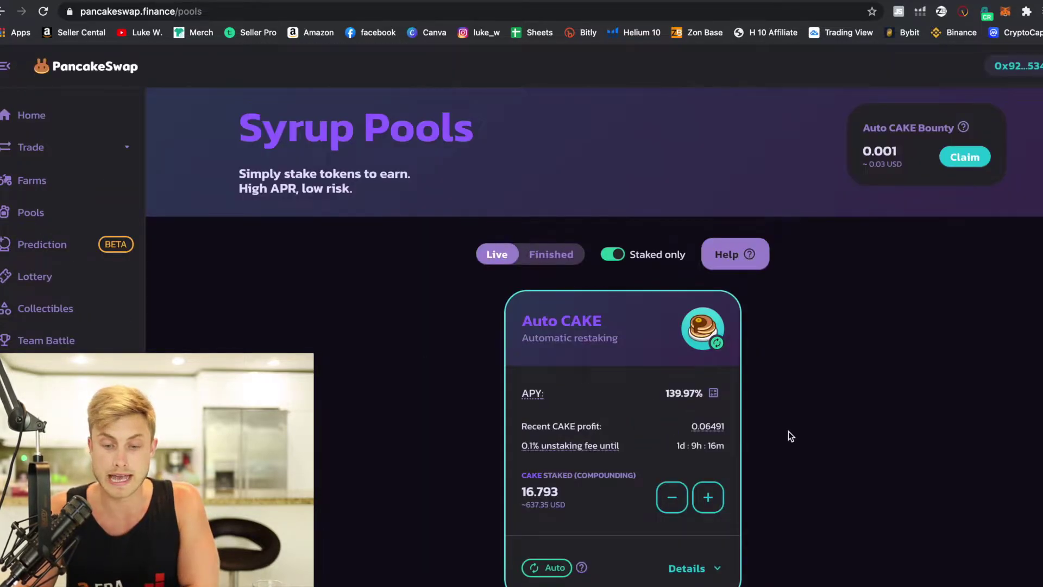
Check the option to stake more CAKE in the Auto CAKE pool, dismiss it and go to the Exchange page.
left_click(709, 501)
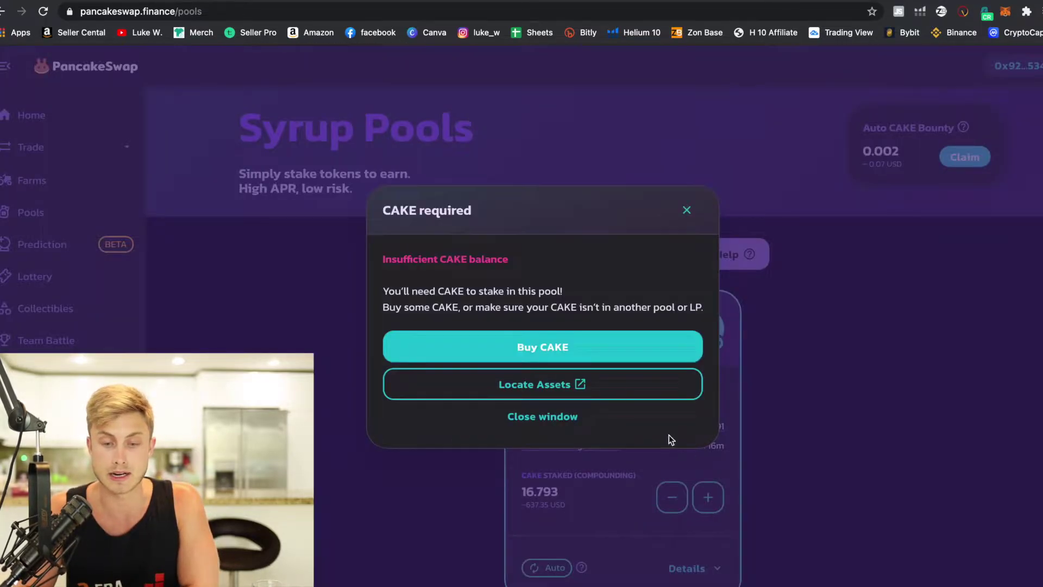
left_click(687, 211)
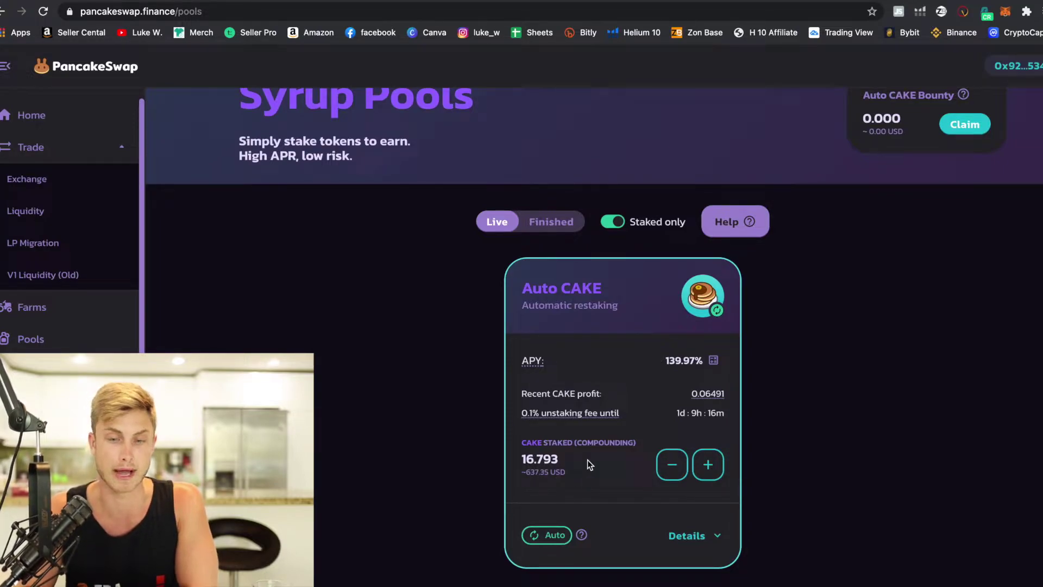
scroll(413, 411, "up", 1)
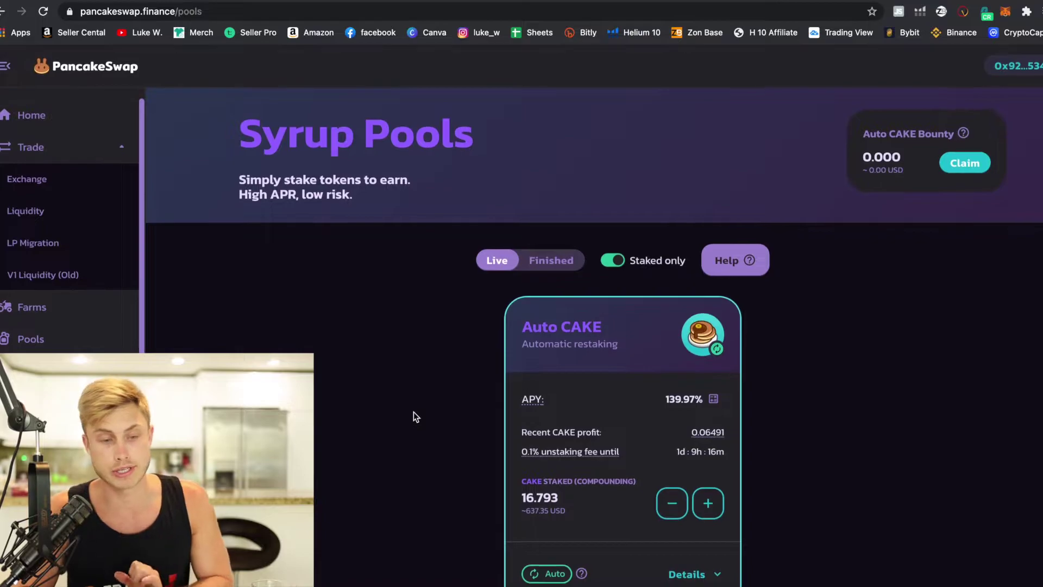
left_click(69, 185)
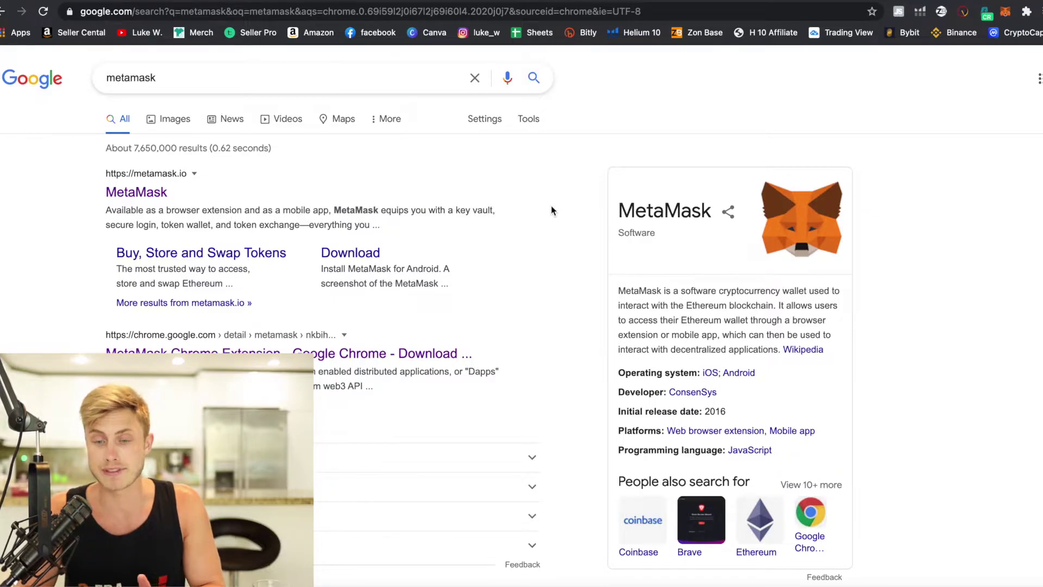
Open the MetaMask wallet, review its BNB balance and list of held tokens, and close it.
left_click(1005, 12)
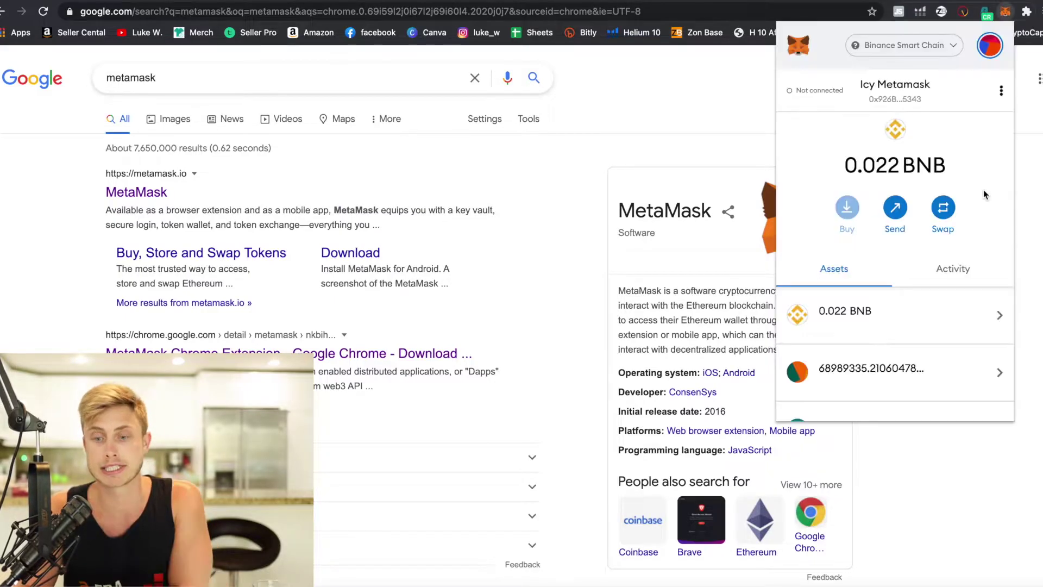
left_click_drag(863, 166, 986, 173)
left_click(986, 172)
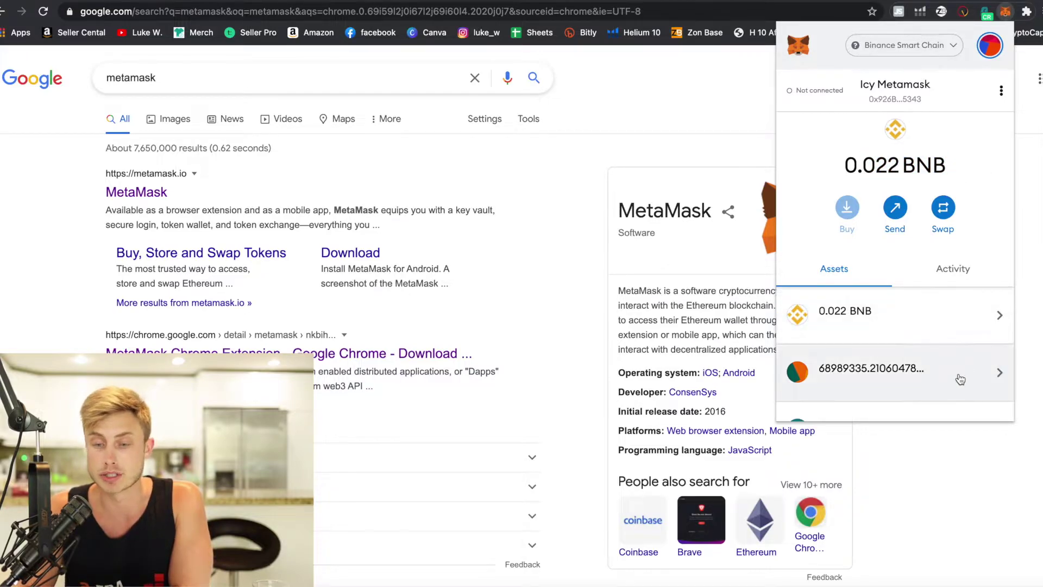
scroll(961, 379, "down", 2)
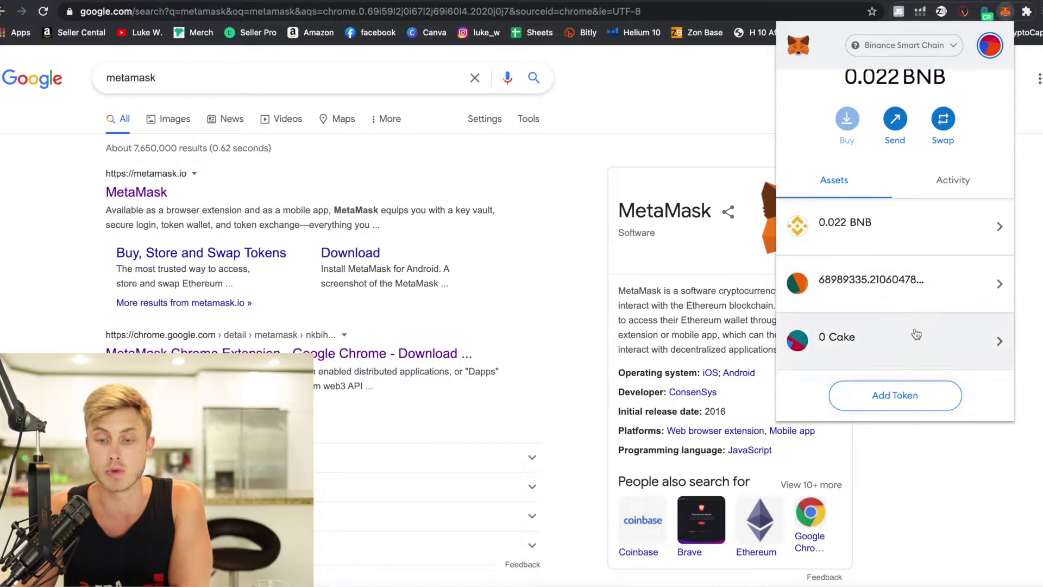
scroll(887, 333, "up", 1)
scroll(887, 333, "up", 3)
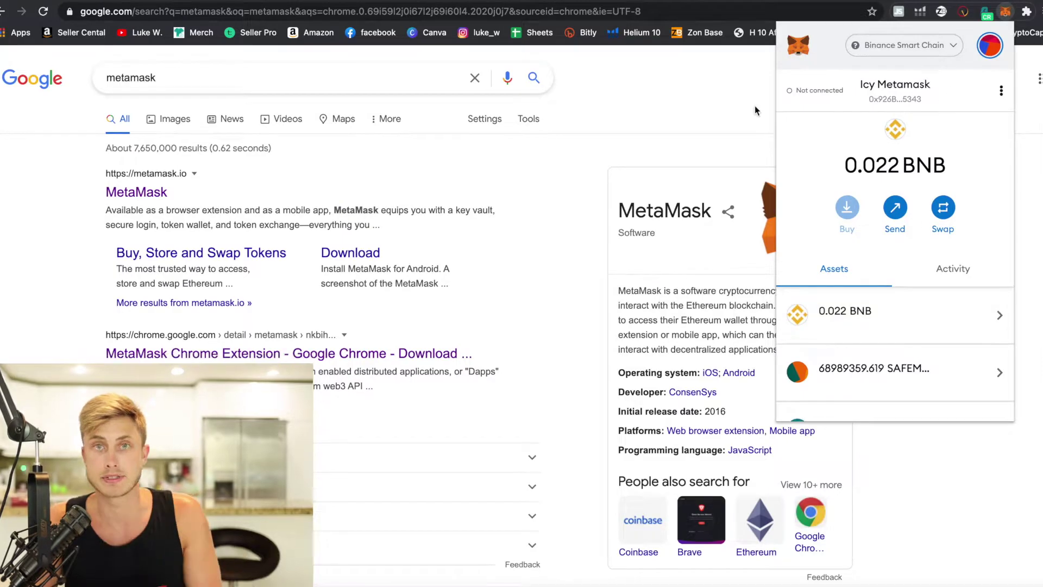
left_click(724, 111)
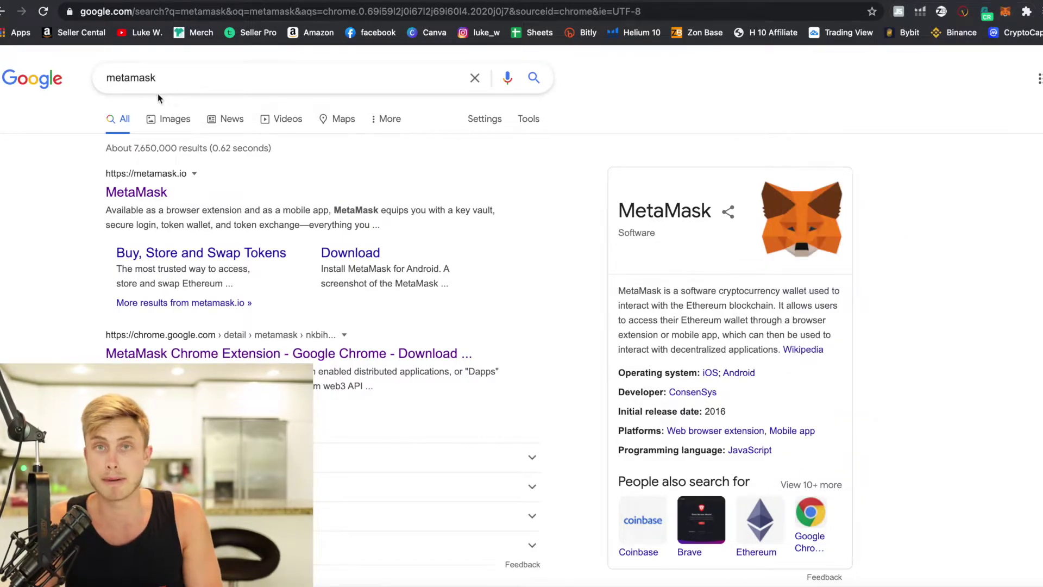
Open the MetaMask Chrome extension page from the search results, and unpin and re-pin the MetaMask extension in the browser.
left_click(116, 356)
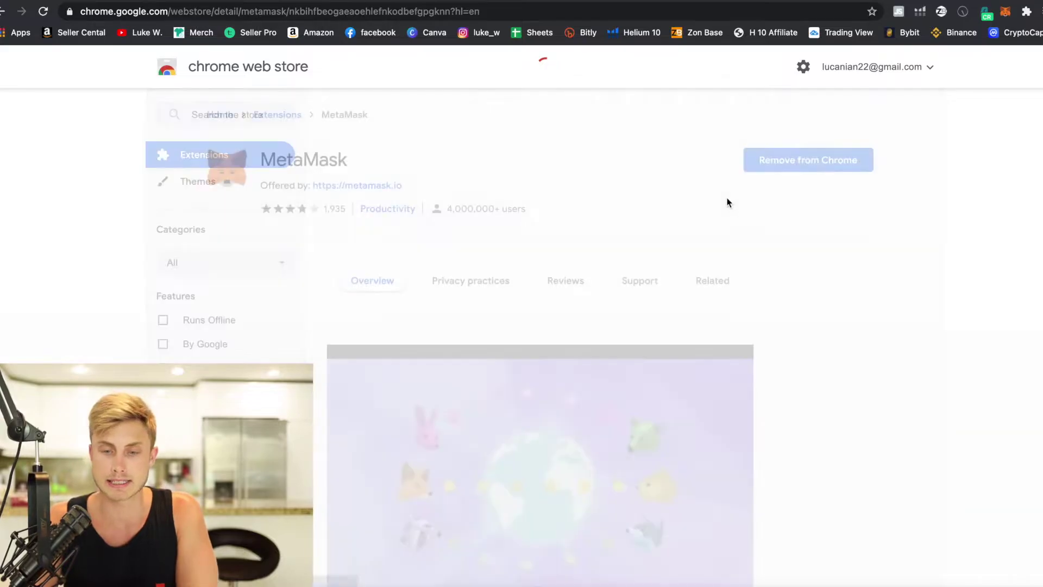
left_click(1027, 11)
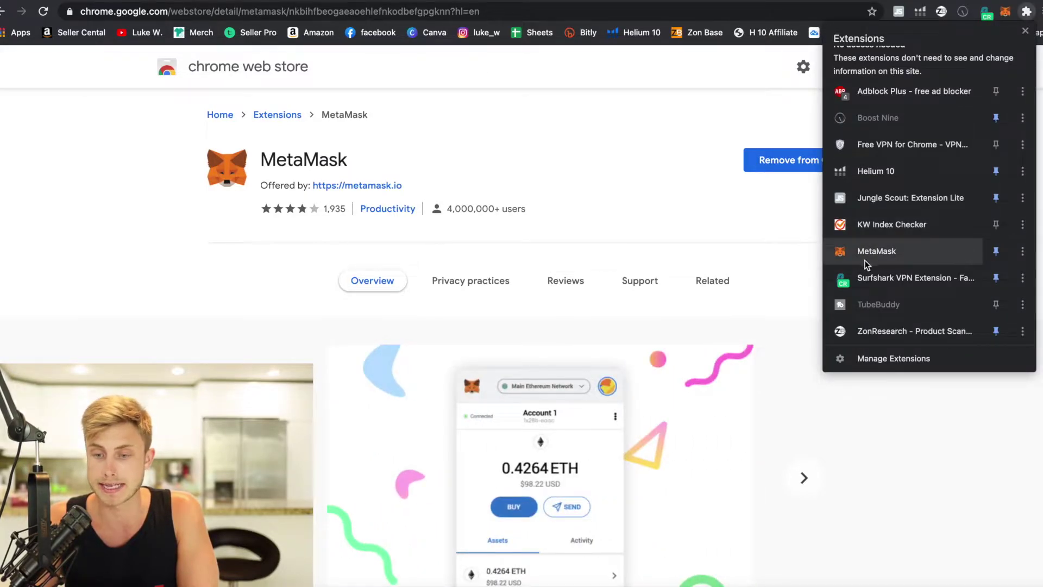
left_click(999, 258)
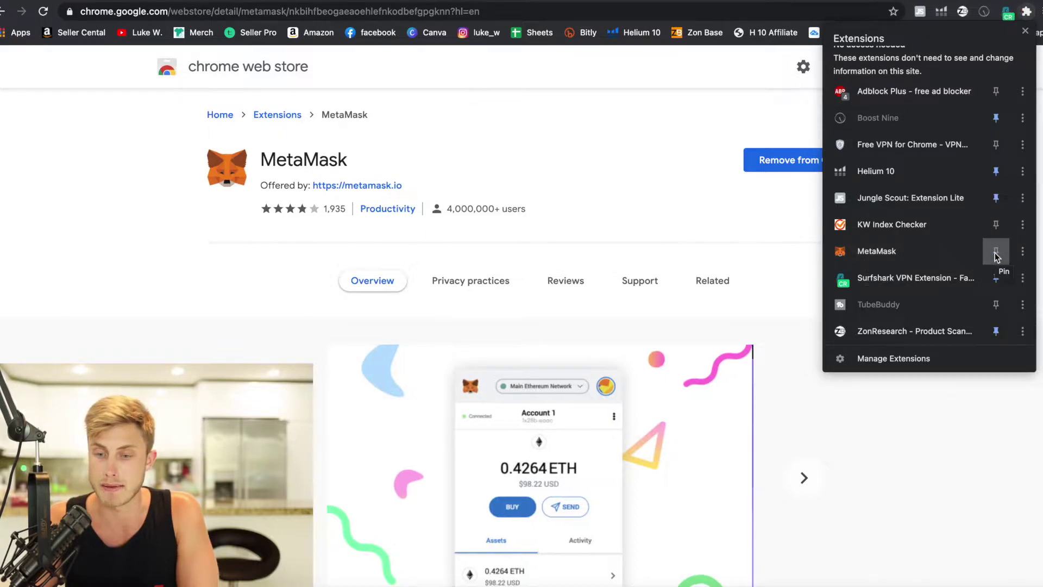
left_click(998, 254)
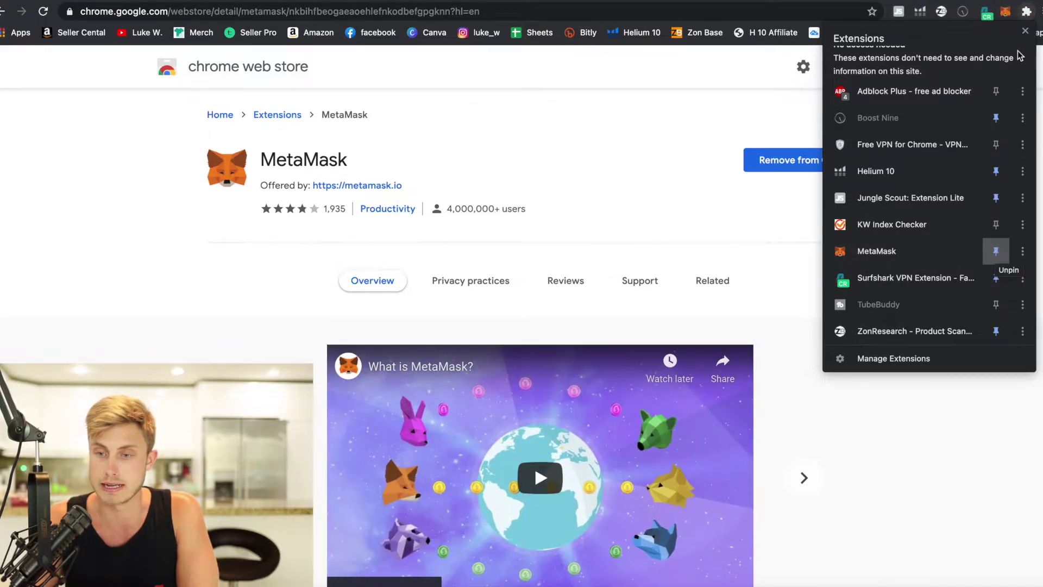
Open MetaMask on the PancakeSwap exchange page and switch its network to Binance Smart Chain.
left_click(1005, 12)
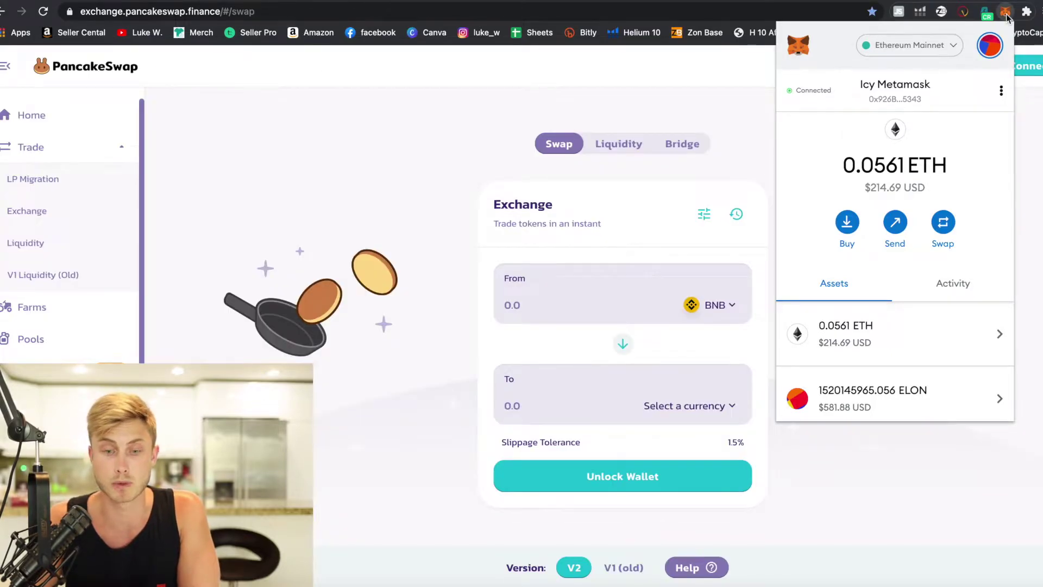
left_click(912, 49)
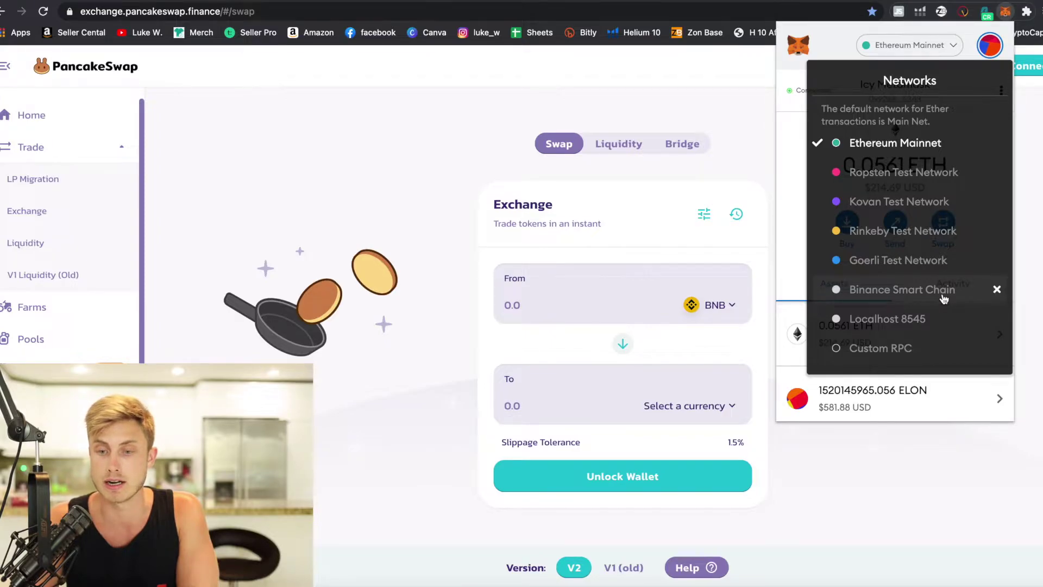
left_click(902, 290)
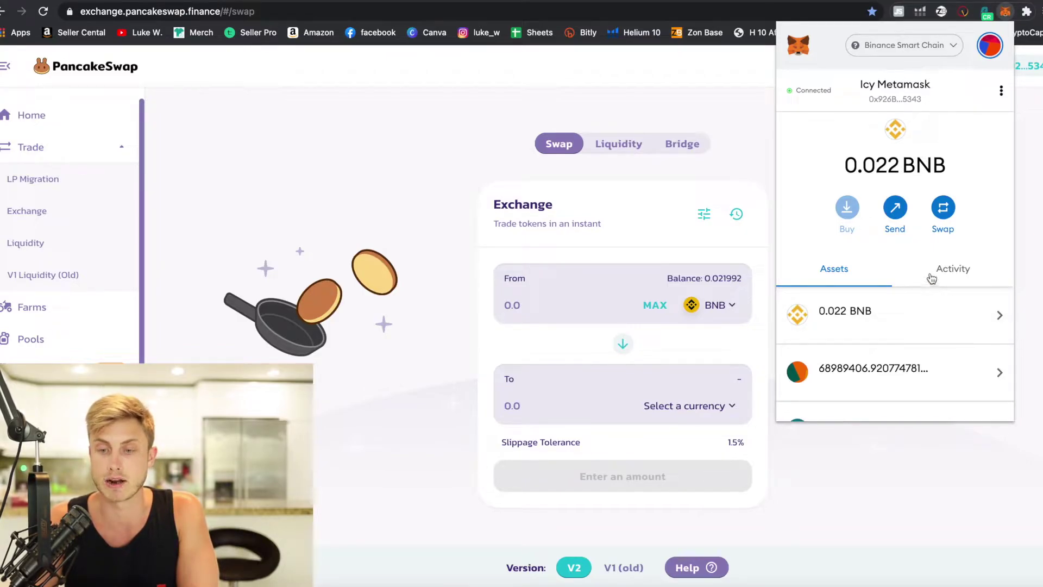
Start adding a custom RPC network in MetaMask and paste "Binance Smart Chain" from the note as its network name.
left_click(912, 50)
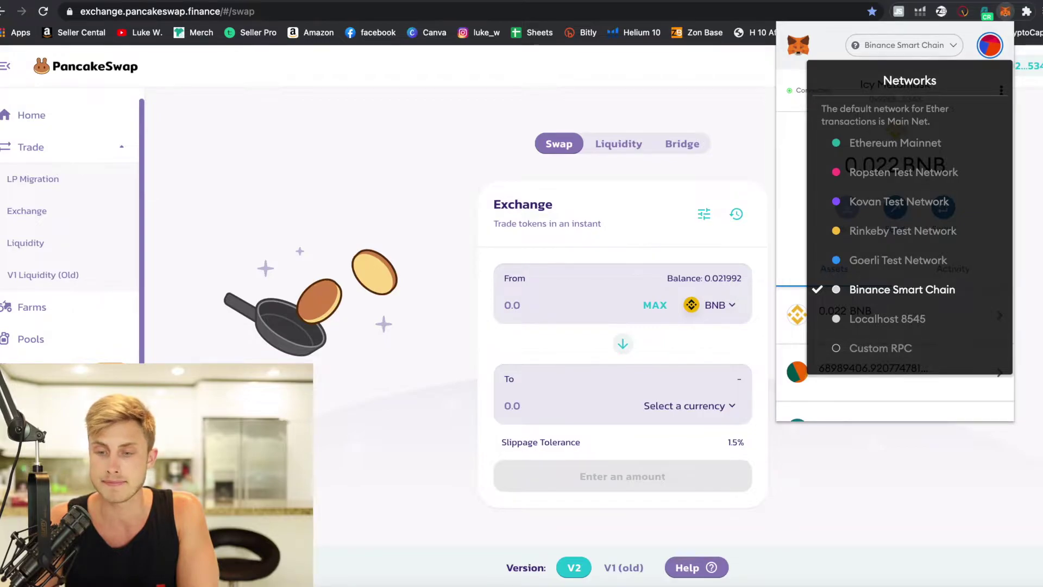
left_click(882, 350)
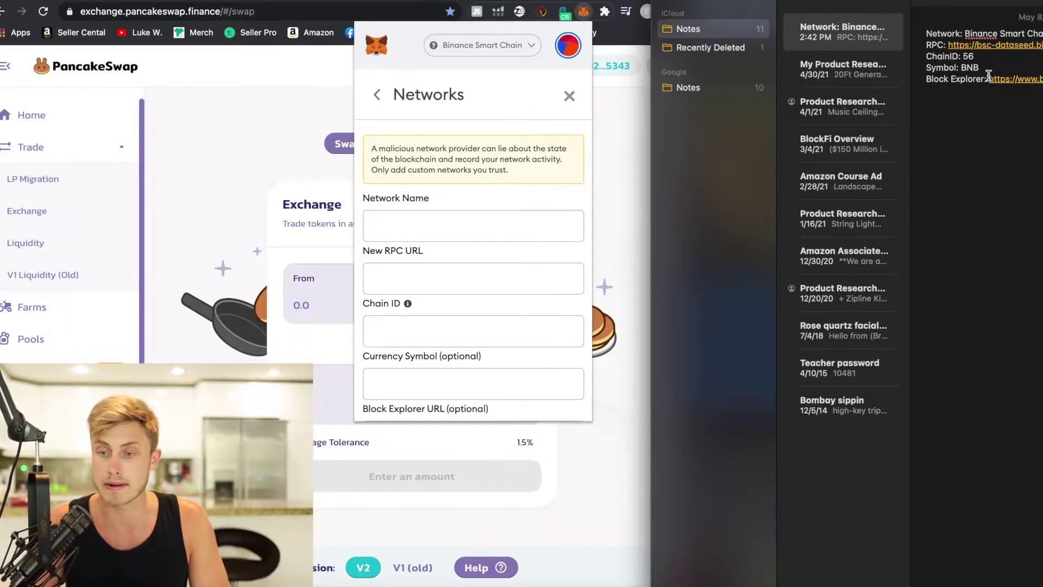
left_click_drag(1035, 34, 964, 35)
right_click(981, 33)
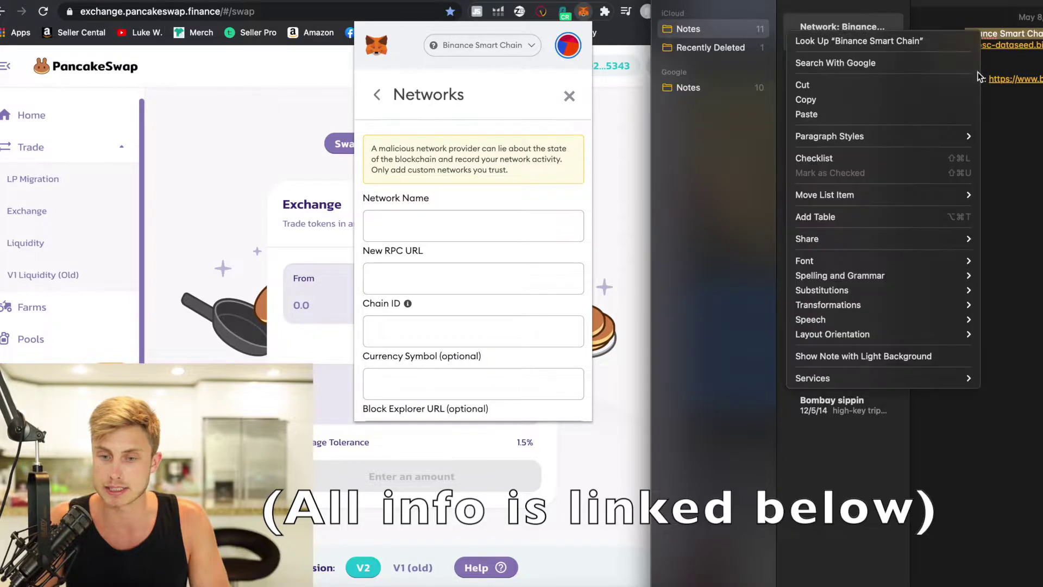
left_click(887, 97)
left_click(433, 233)
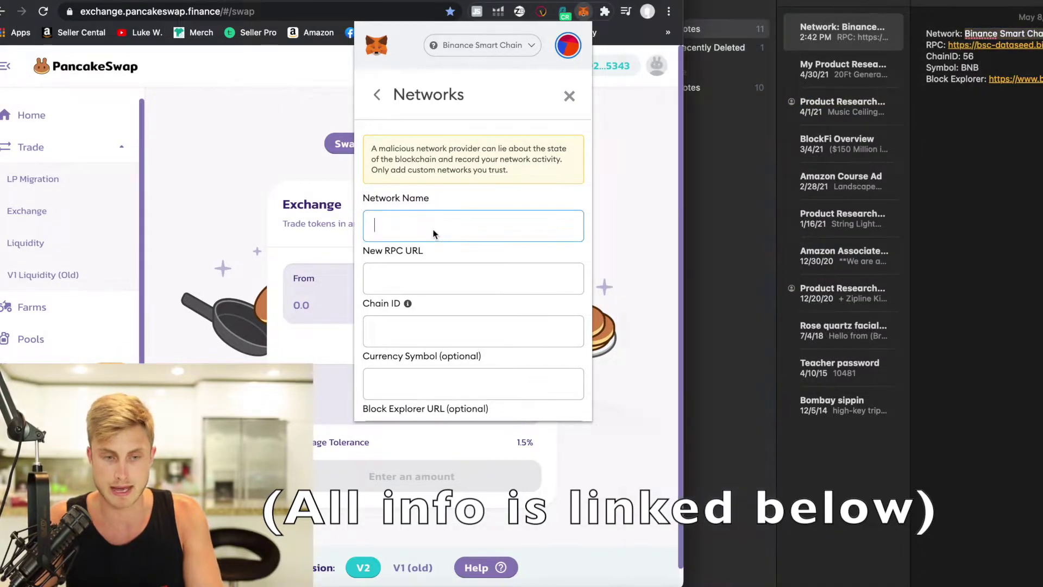
key("super+v")
left_click(449, 278)
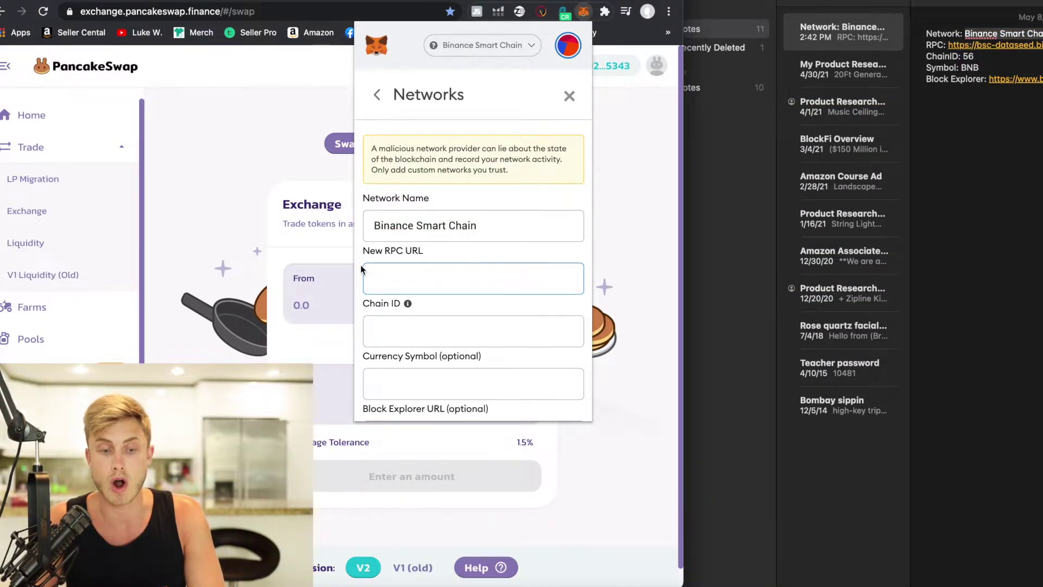
key("super+Tab")
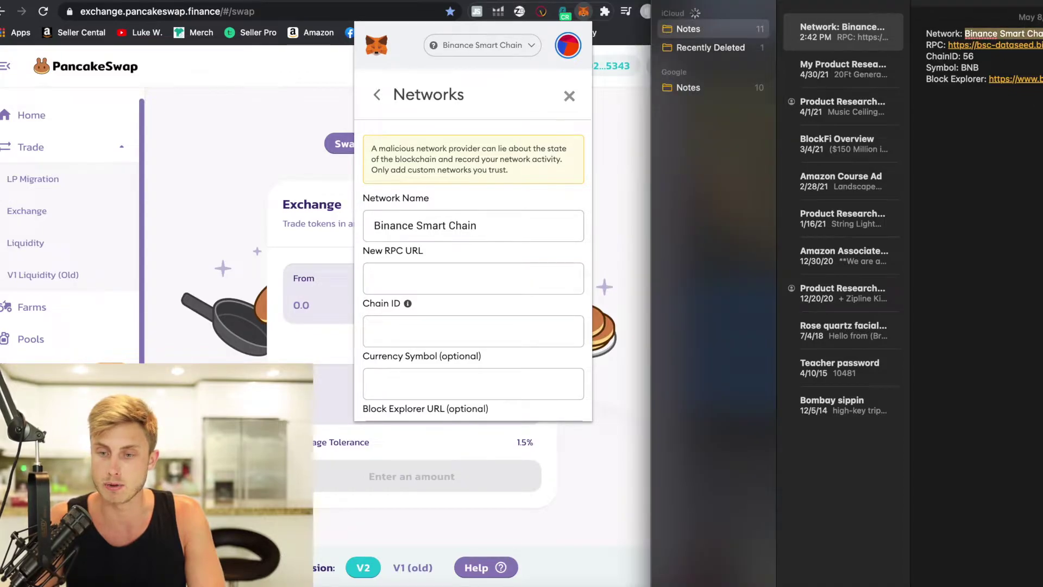
right_click(956, 47)
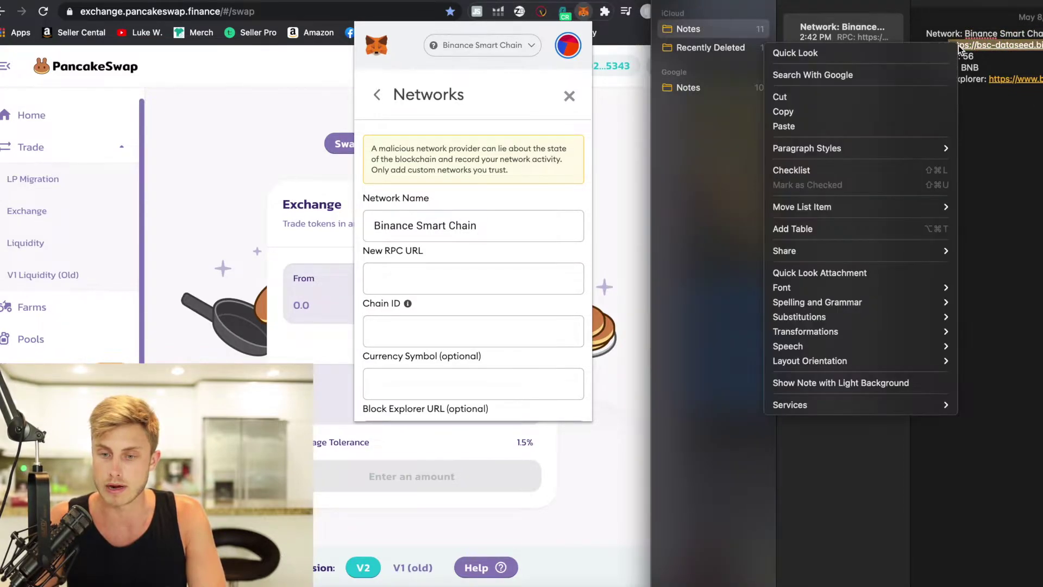
left_click(938, 102)
left_click(432, 280)
key("super+v")
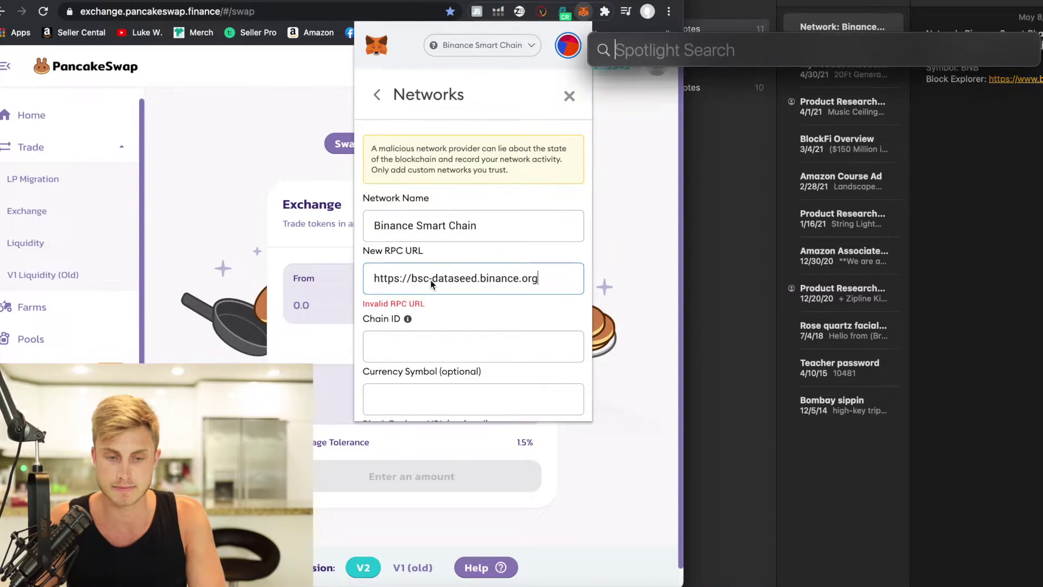
Set the new network's chain ID to 56 and its currency symbol to BNB.
left_click(402, 340)
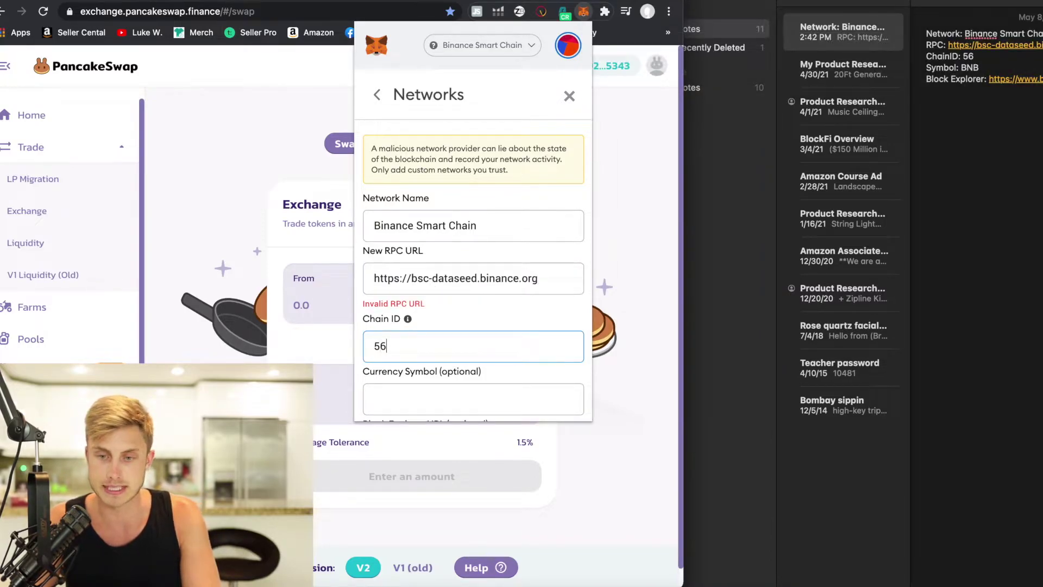
left_click(387, 395)
type("BNB")
scroll(408, 387, "down", 3)
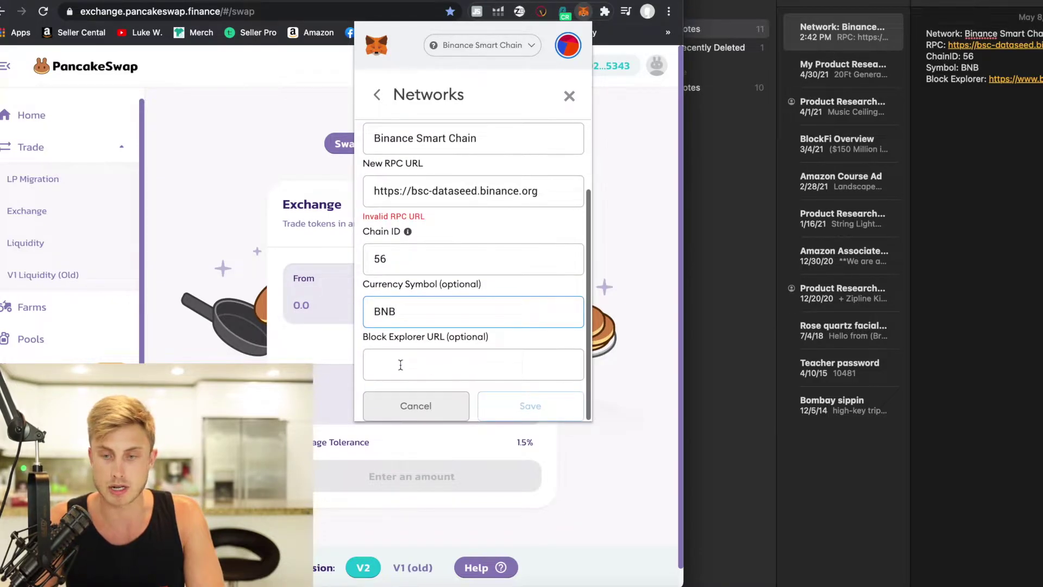
left_click(1011, 82)
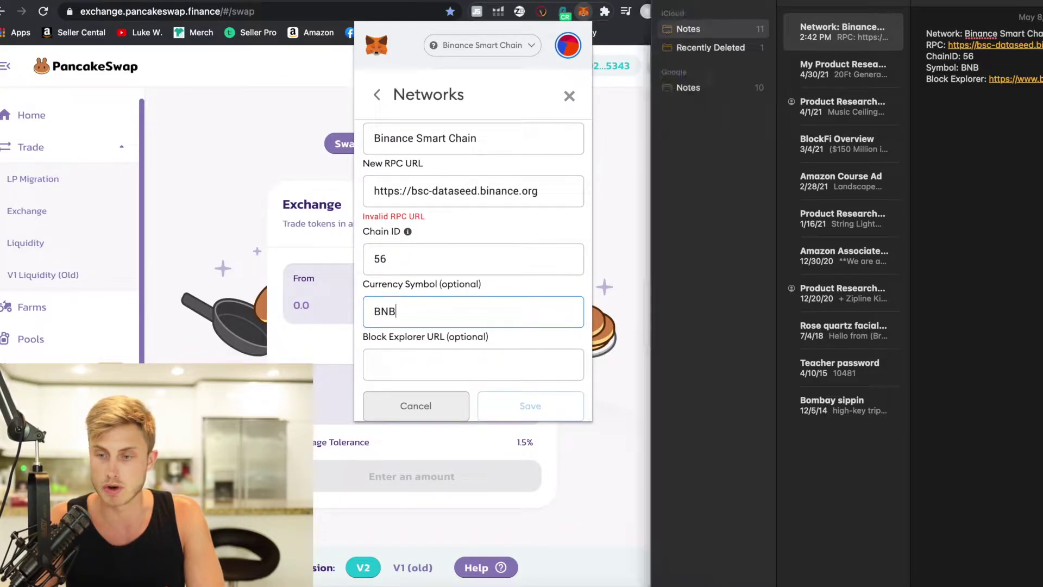
right_click(1010, 82)
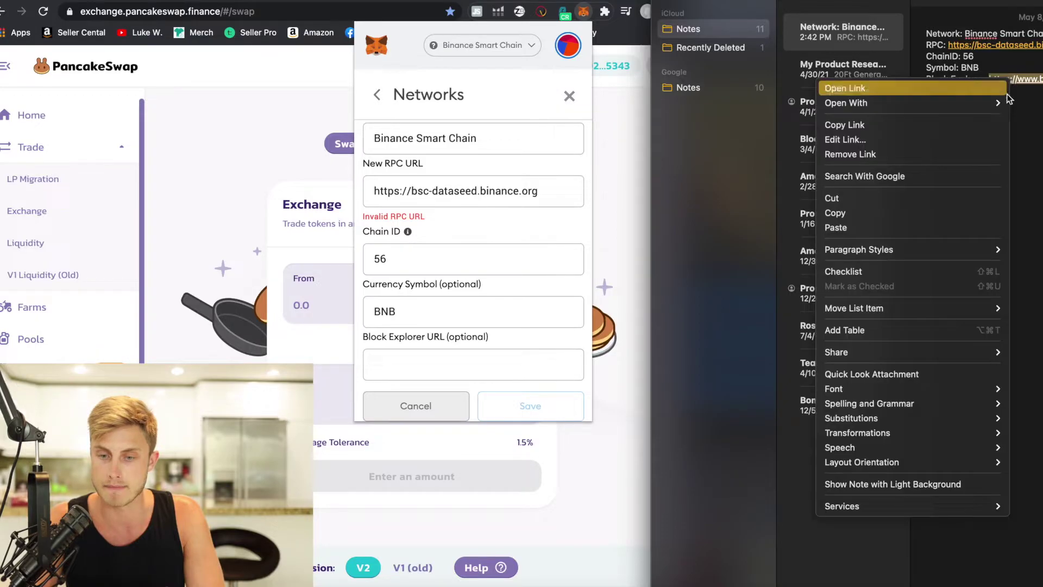
left_click(924, 125)
left_click(435, 364)
key("super+v")
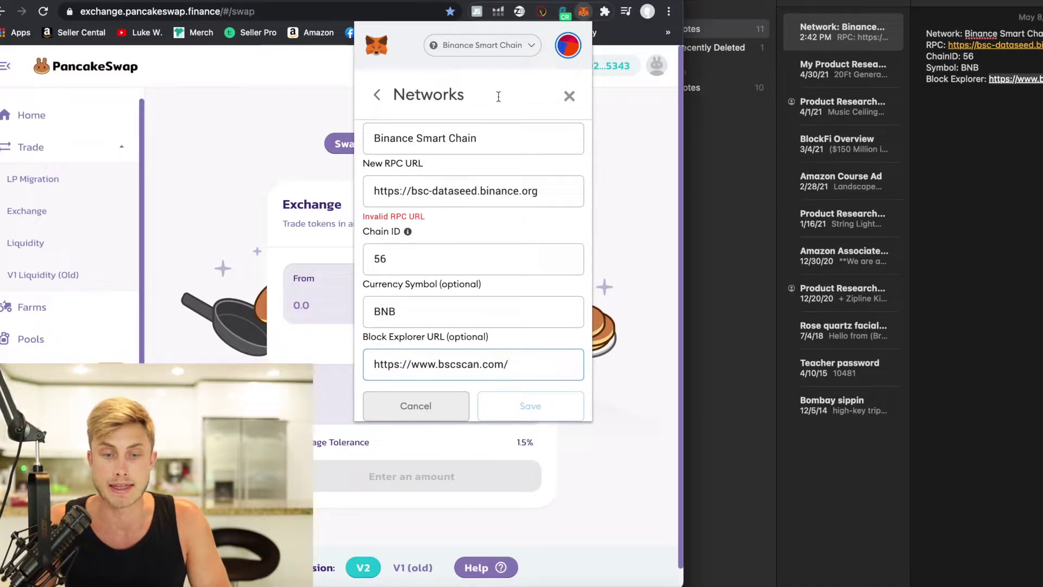
Close the new network form without saving and choose the existing Binance Smart Chain network in MetaMask.
left_click(566, 100)
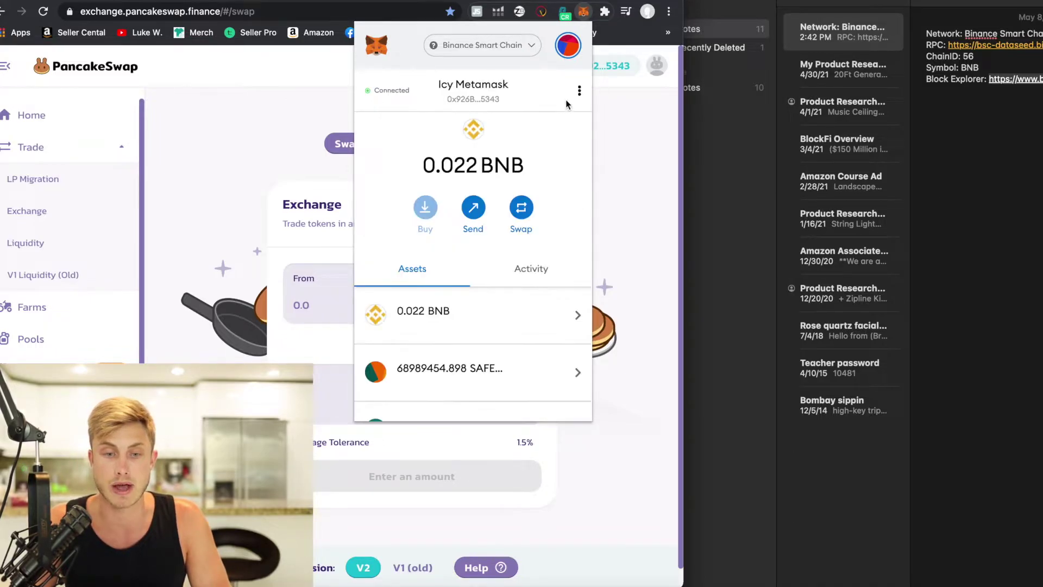
left_click(495, 49)
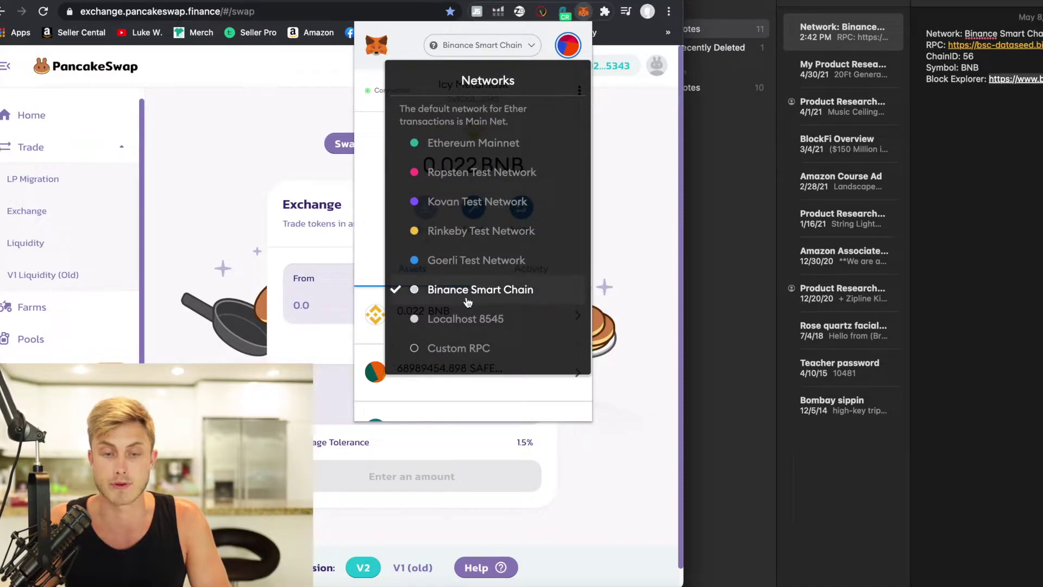
left_click(496, 296)
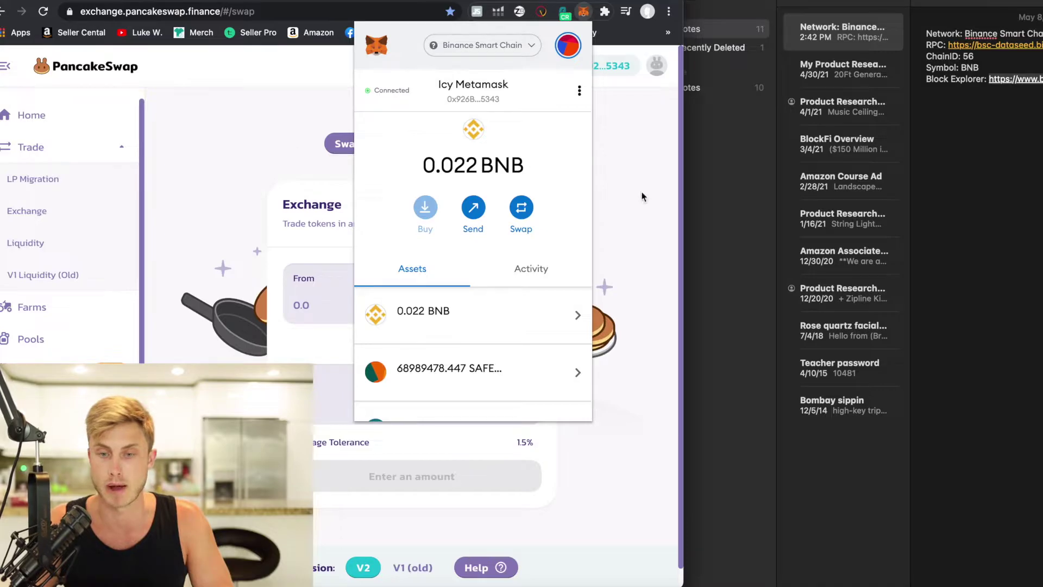
Enlarge the browser window, switch to the Binance Fiat and Spot wallet page, and look through its coin balances.
key("ctrl+alt+Return")
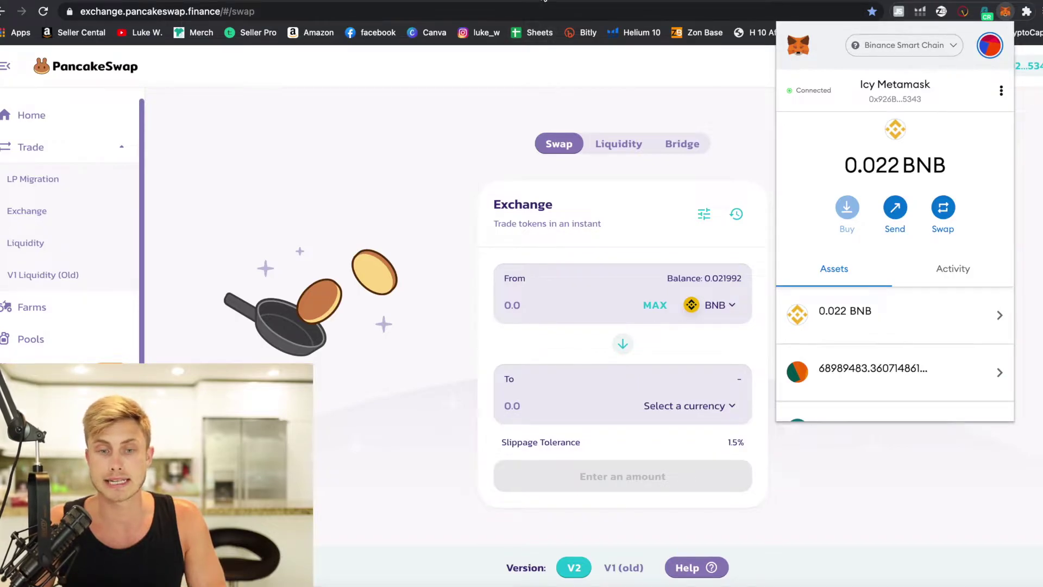
left_click(545, 1)
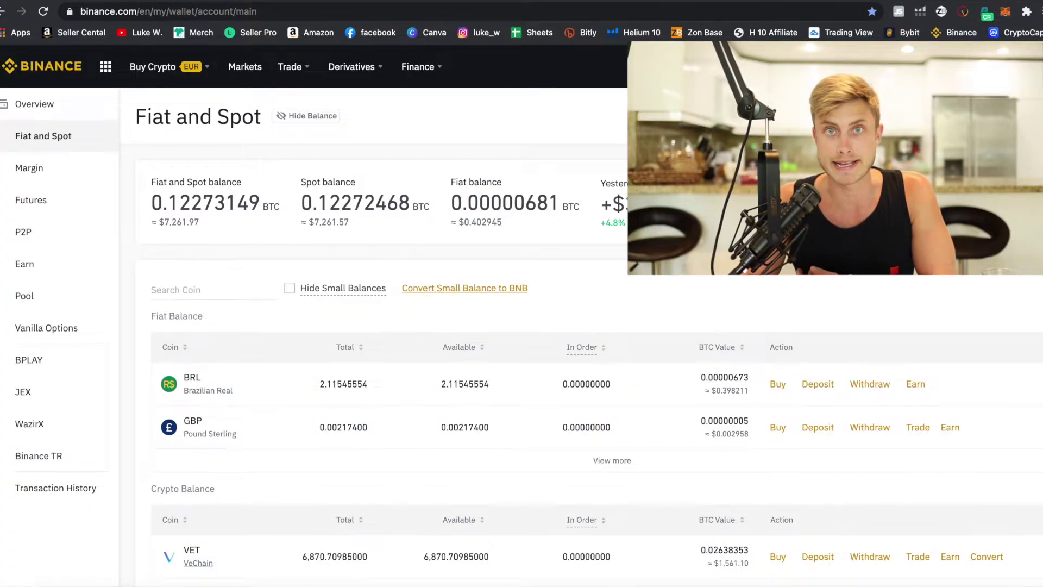
scroll(381, 315, "down", 5)
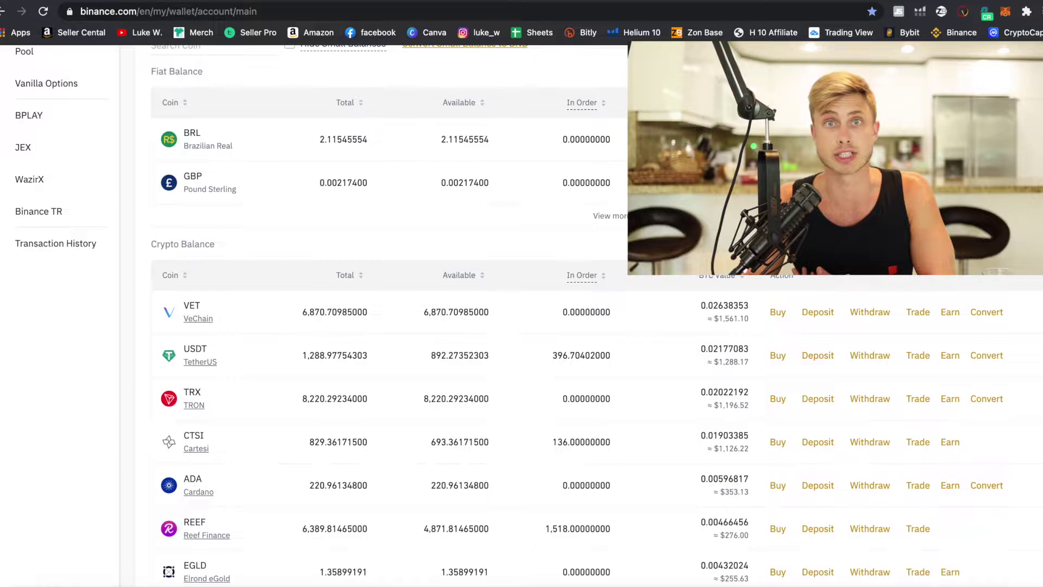
scroll(553, 438, "down", 2)
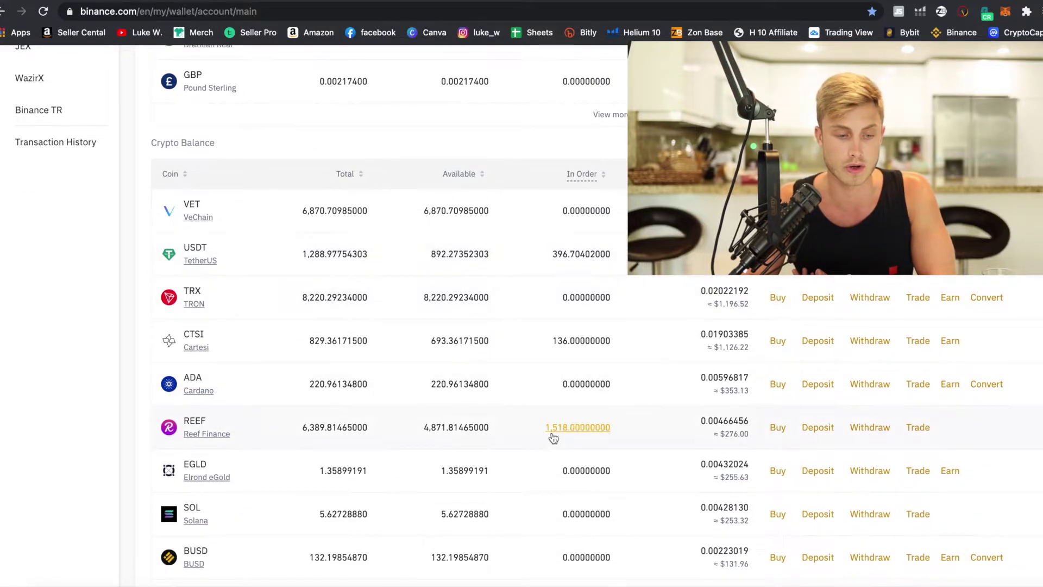
scroll(553, 437, "down", 3)
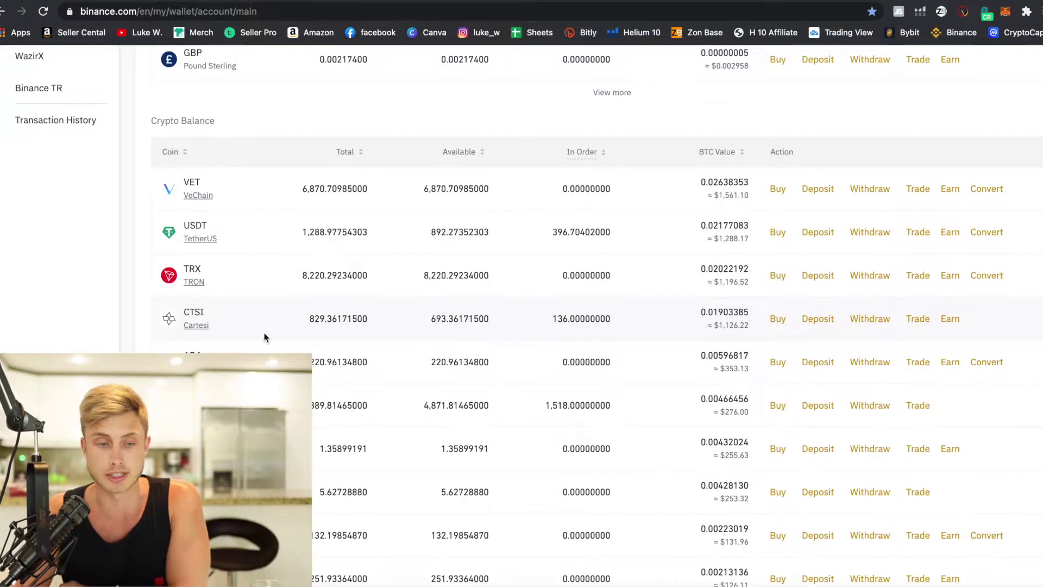
scroll(264, 333, "up", 4)
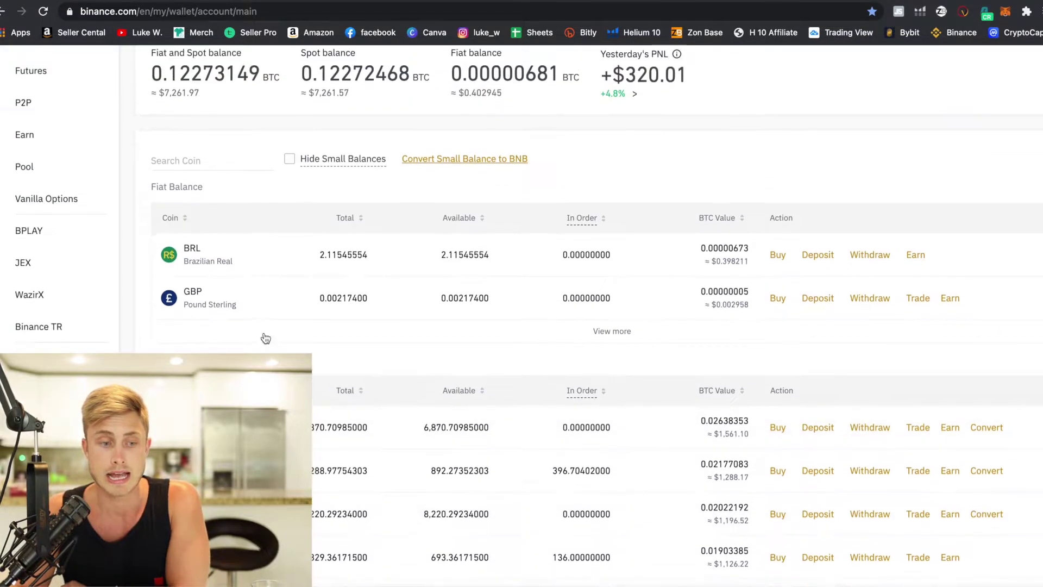
scroll(266, 338, "up", 1)
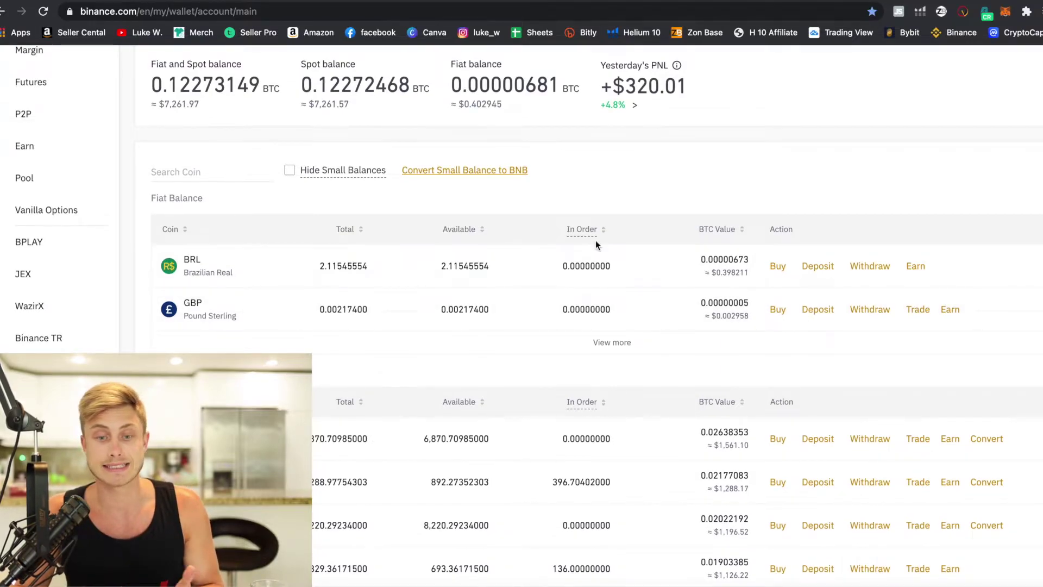
scroll(596, 240, "up", 3)
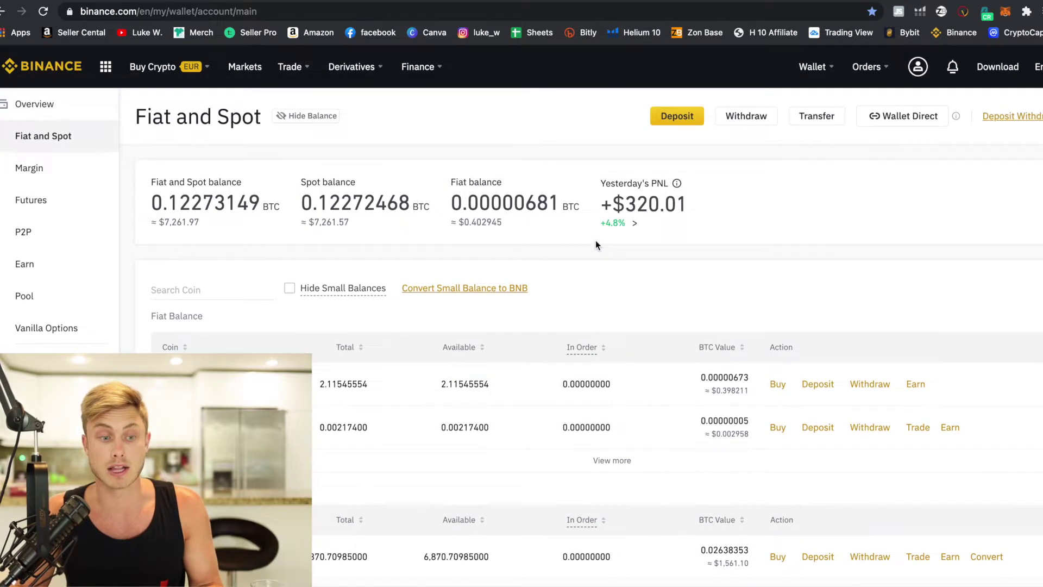
Check the Surfshark VPN extension's connection location and close its popup.
left_click(985, 12)
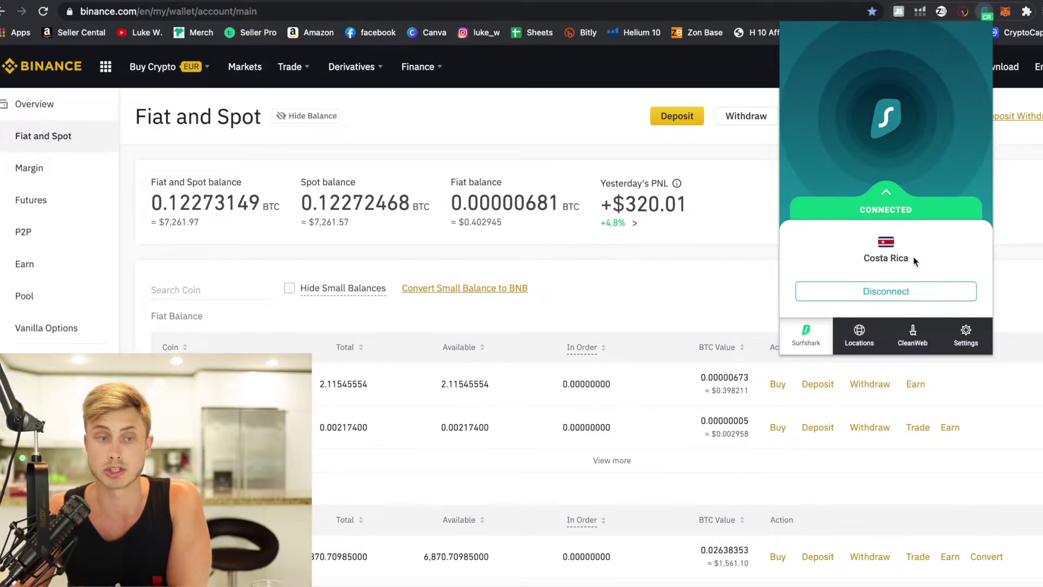
left_click(748, 247)
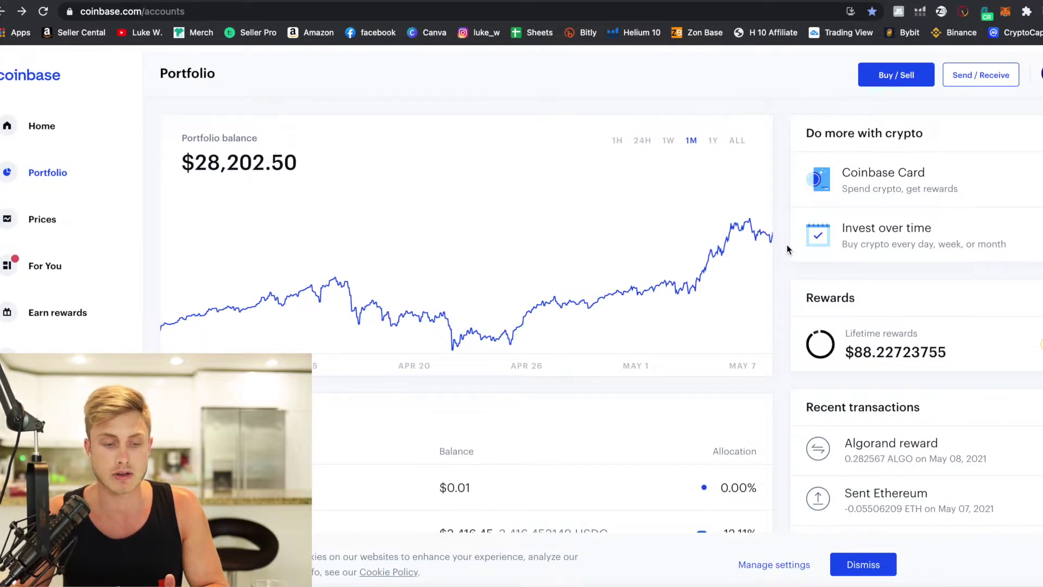
Open the EOS wallet from the asset list in the Coinbase portfolio.
scroll(786, 245, "down", 10)
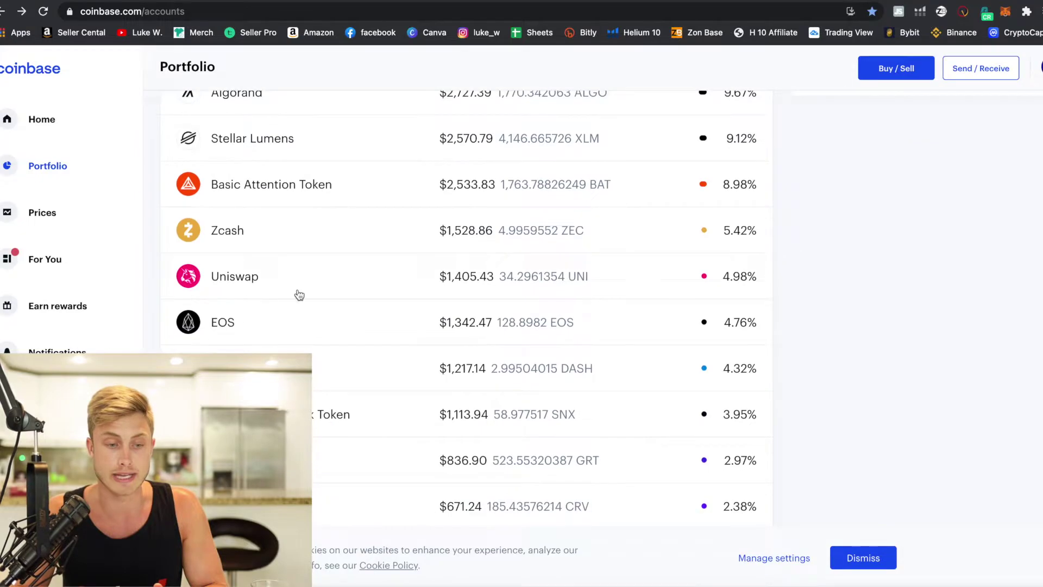
left_click(253, 329)
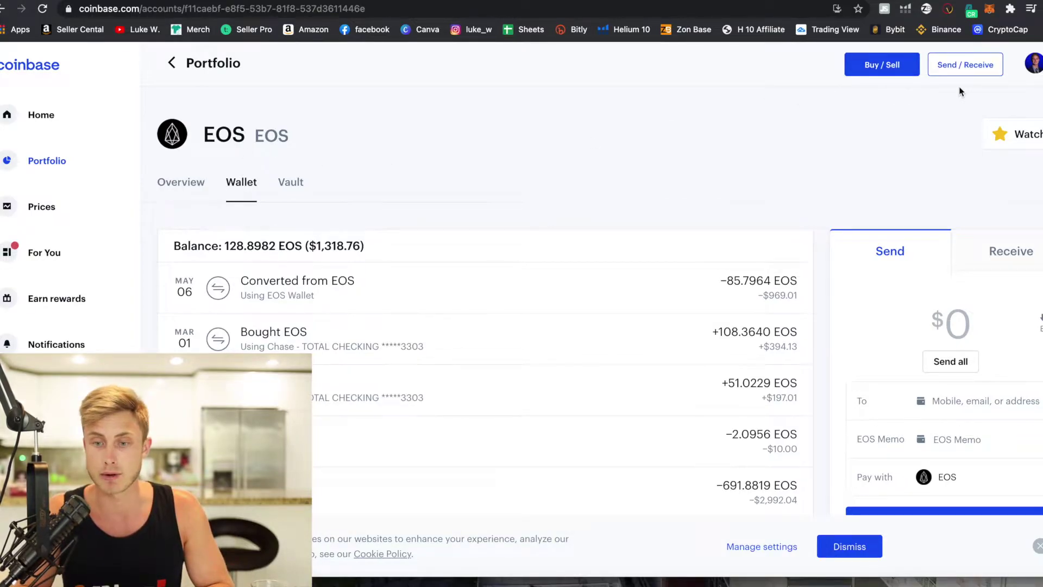
Fill in a one-time $100 EOS purchase and dismiss the purchase form without previewing it.
left_click(871, 70)
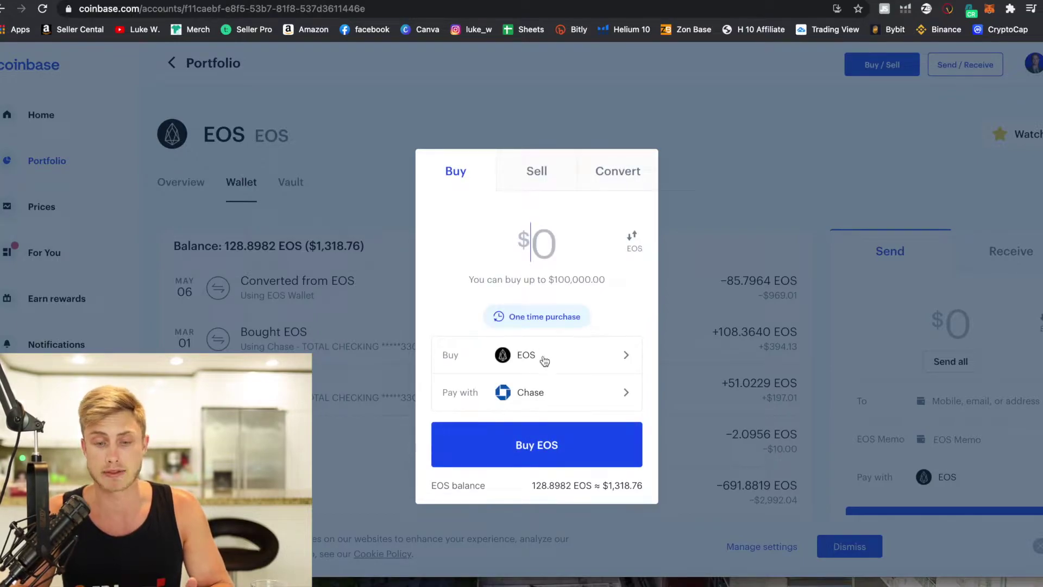
type("100")
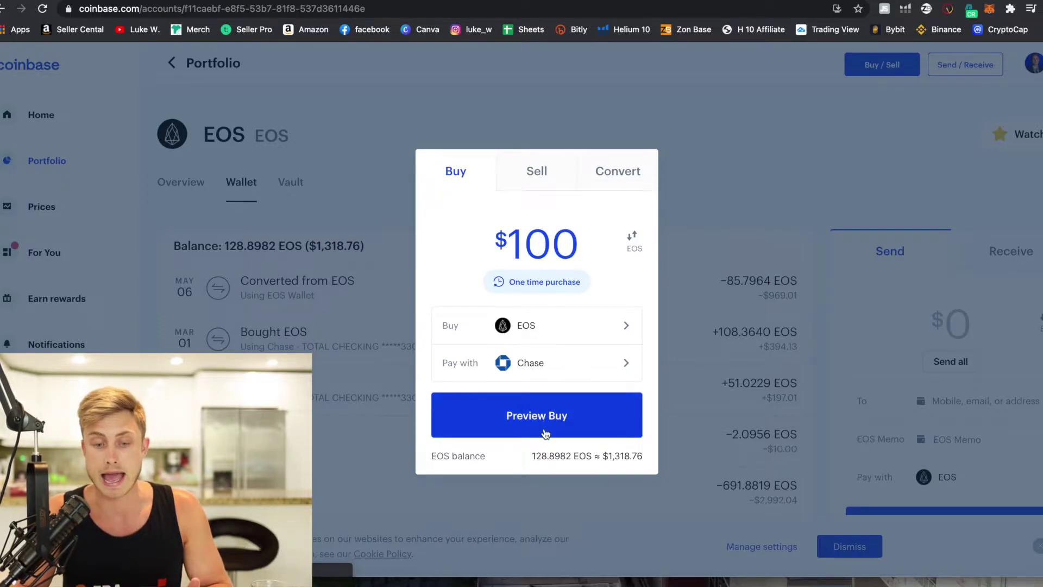
left_click(740, 175)
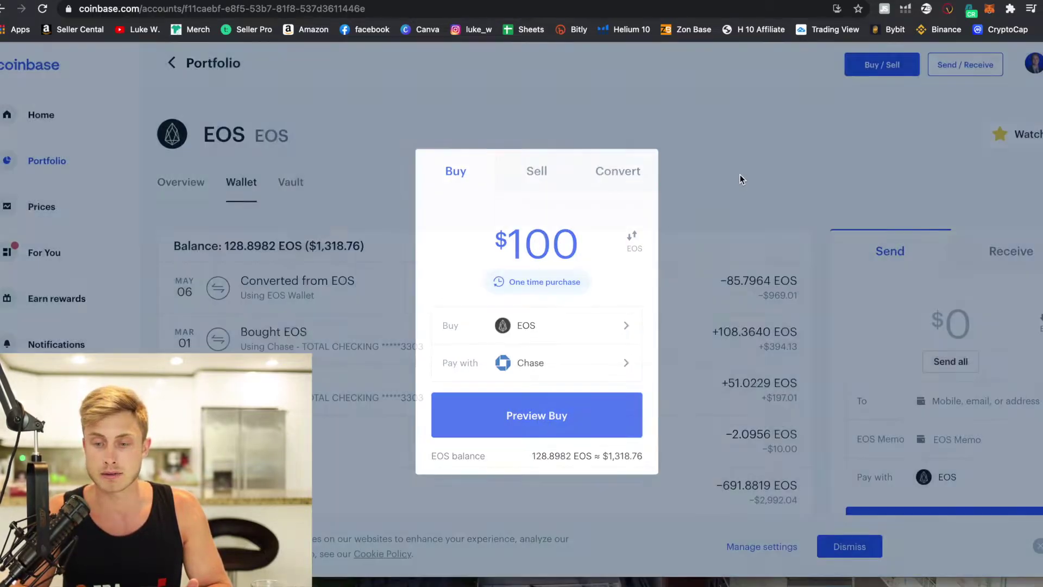
Set the amount to send from the Coinbase EOS wallet to $100.
scroll(867, 152, "down", 1)
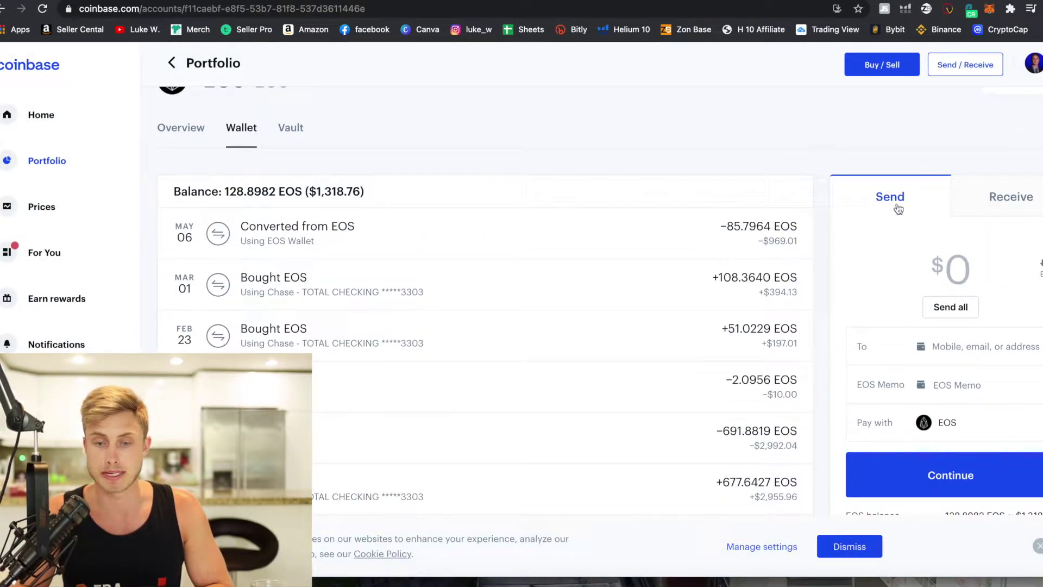
type("100")
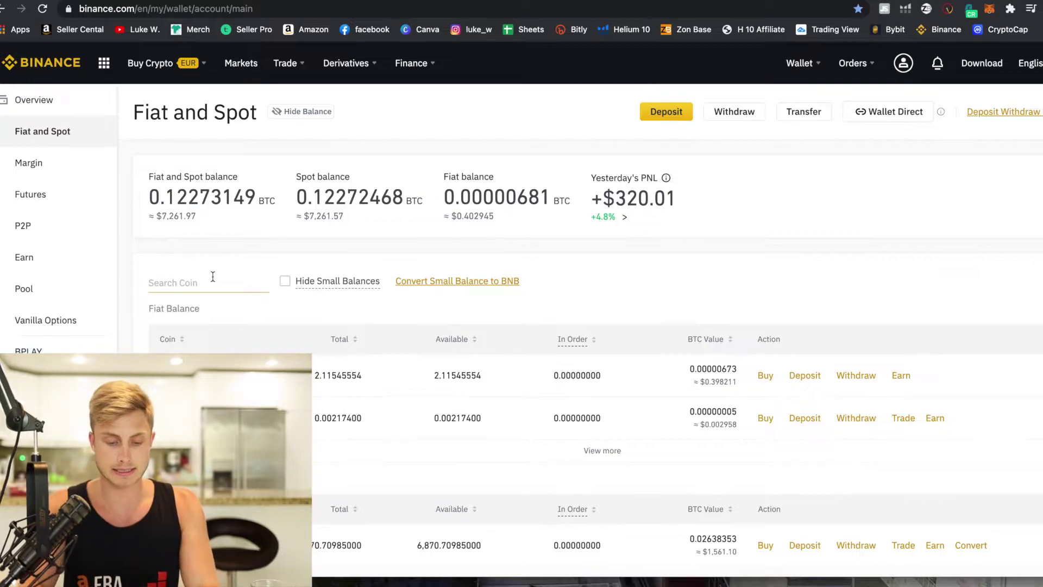
Search the Binance Fiat and Spot wallet for "eos" and open the deposit page for EOS.
type("eos")
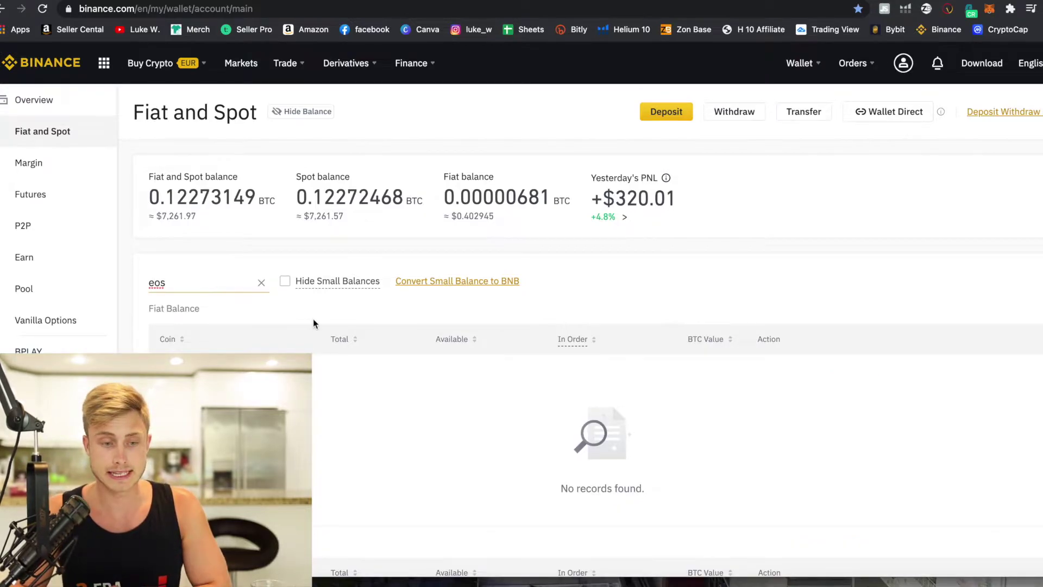
scroll(313, 323, "down", 6)
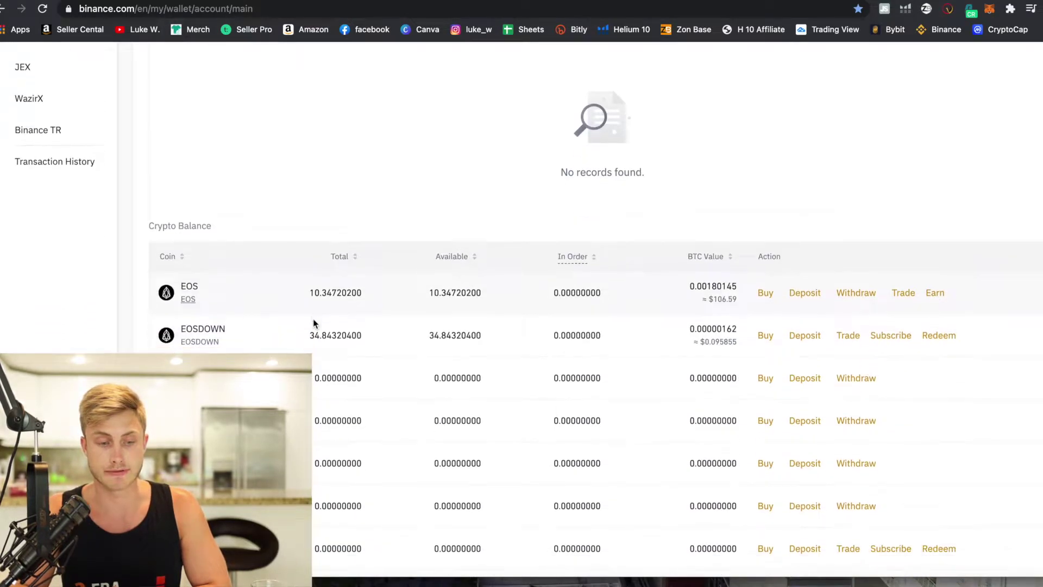
scroll(313, 324, "up", 5)
scroll(313, 324, "up", 1)
mouse_move(803, 64)
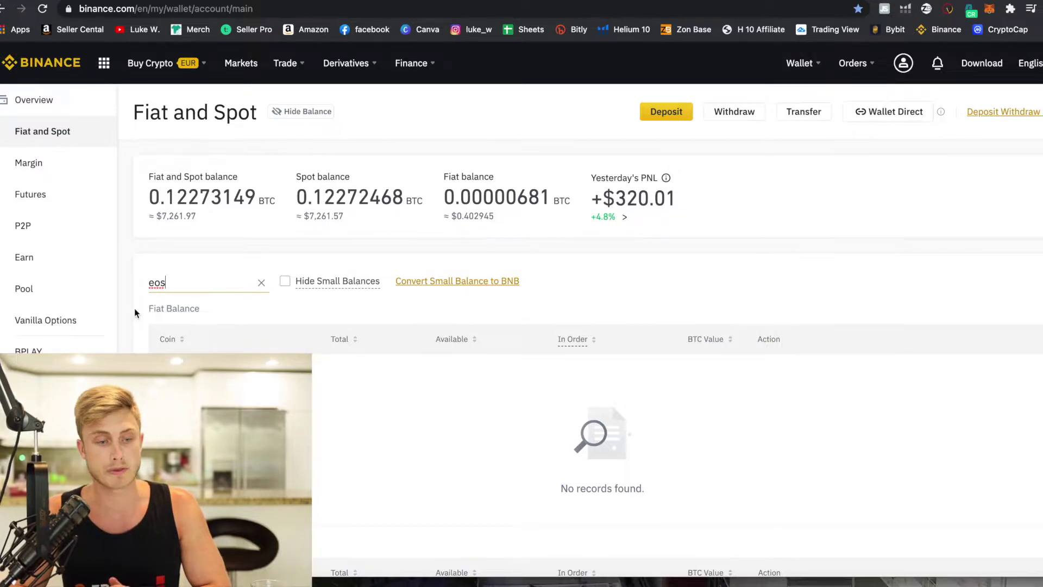
scroll(135, 308, "down", 1)
scroll(133, 325, "down", 5)
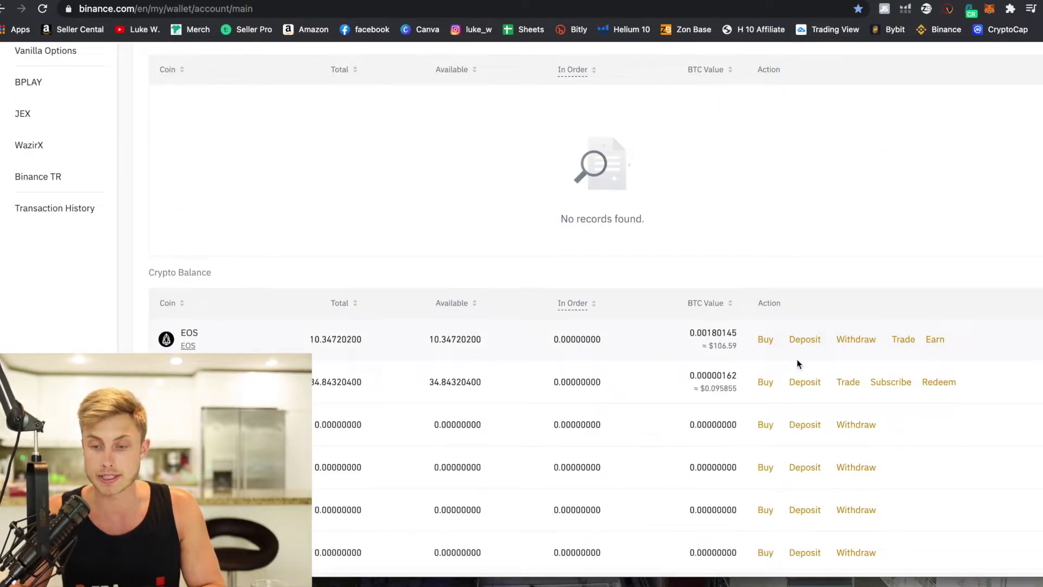
scroll(296, 419, "up", 1)
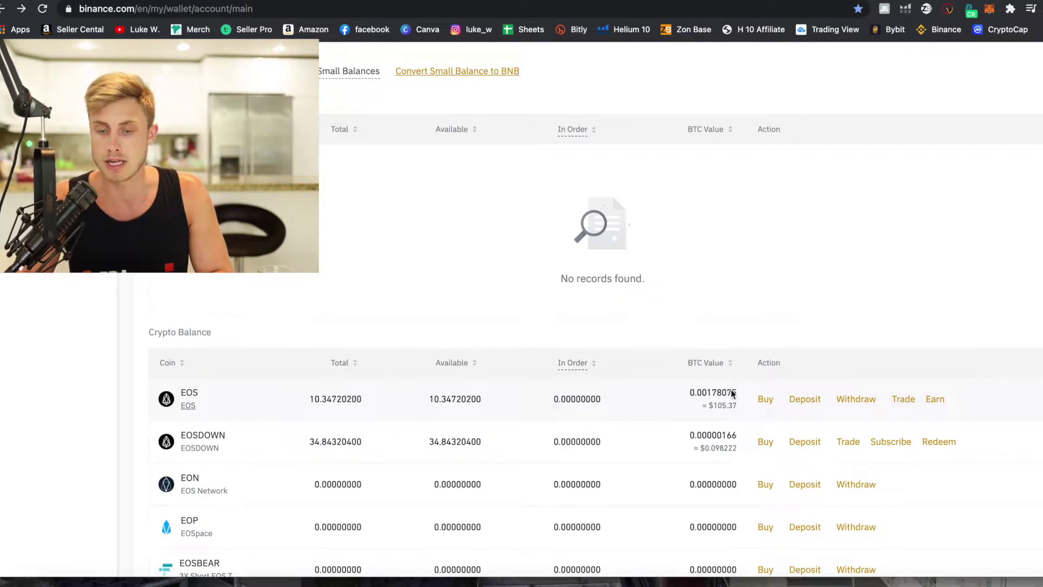
left_click(803, 404)
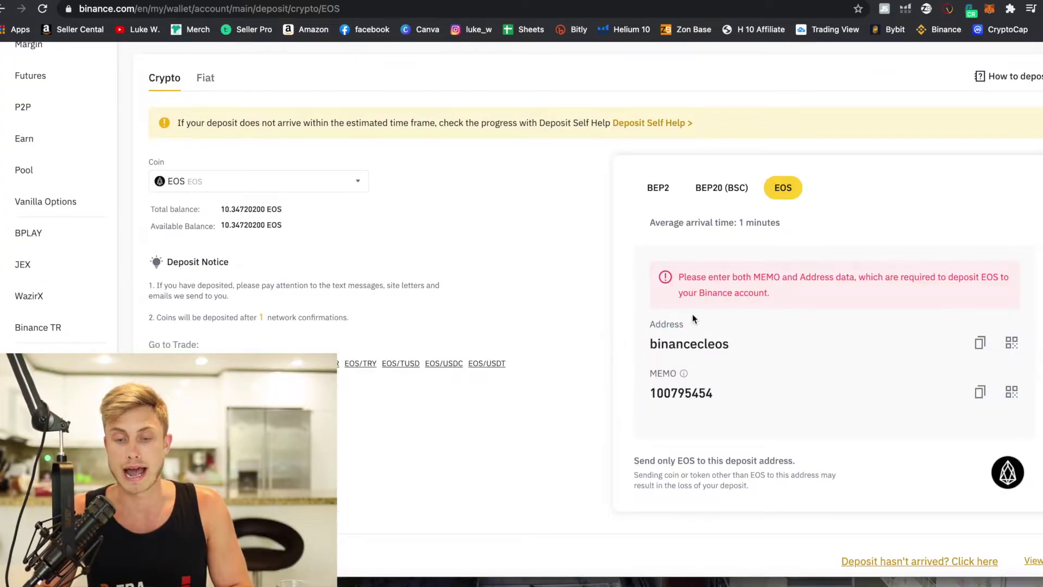
Copy the EOS deposit address from Binance, paste it as the recipient in Coinbase's send form, and activate the EOS memo entry.
left_click(980, 344)
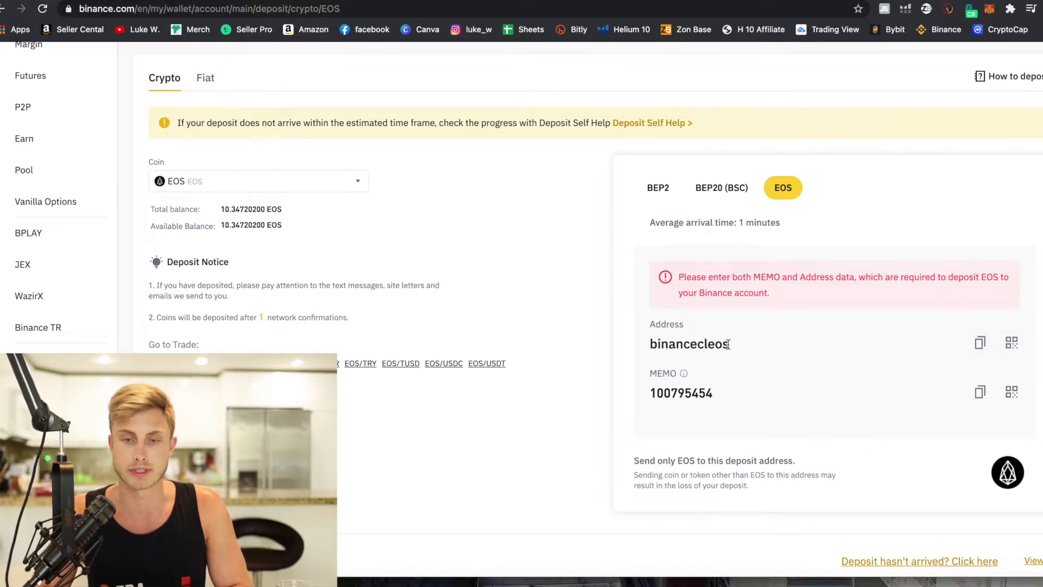
key("ctrl+Tab")
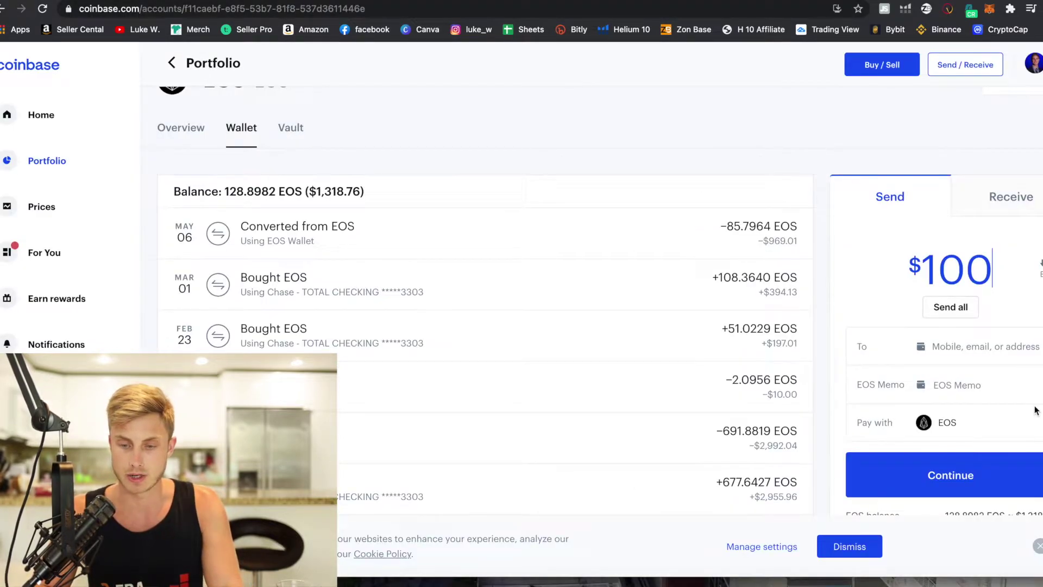
key("ctrl+v")
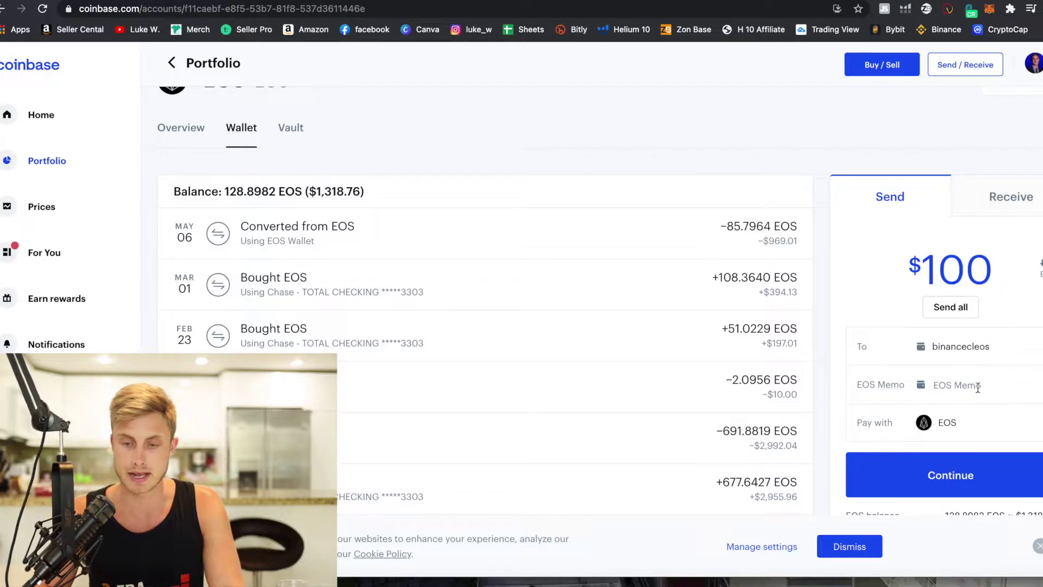
left_click(978, 387)
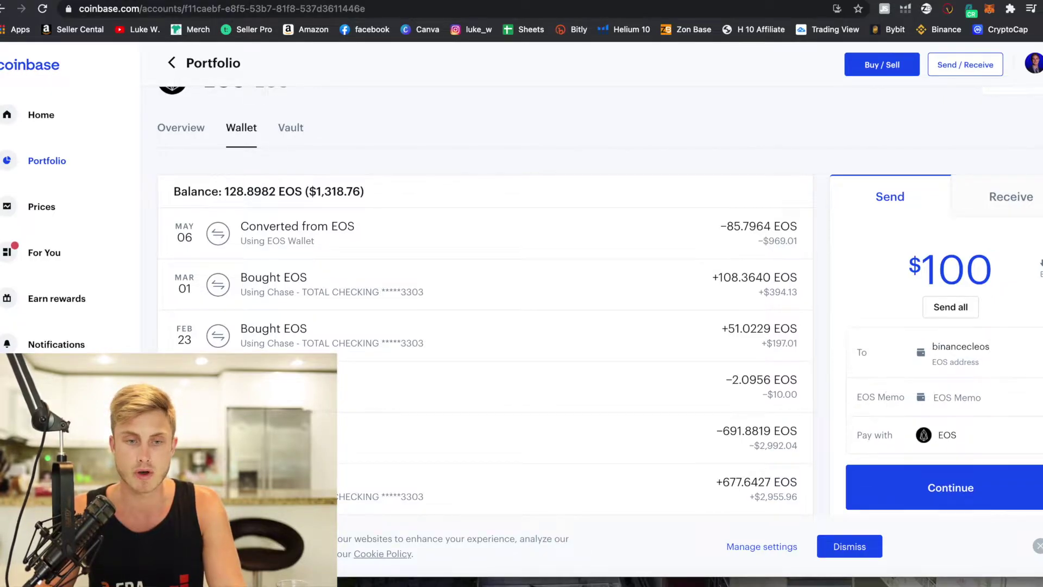
Fill in the EOS memo in Coinbase's send form, review the transfer summary, and return to the form without sending.
key("ctrl+Tab")
left_click(980, 392)
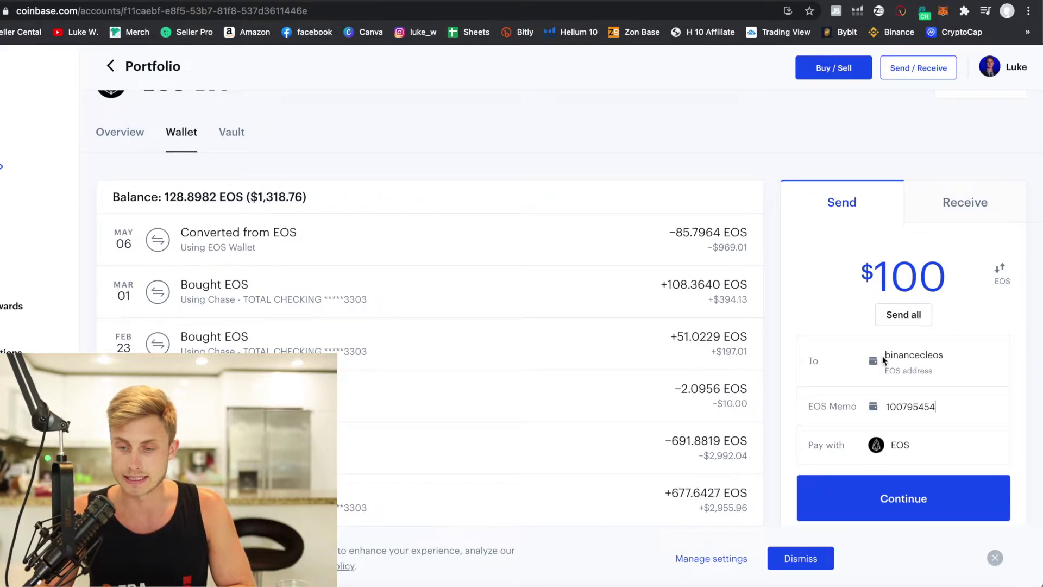
left_click(920, 495)
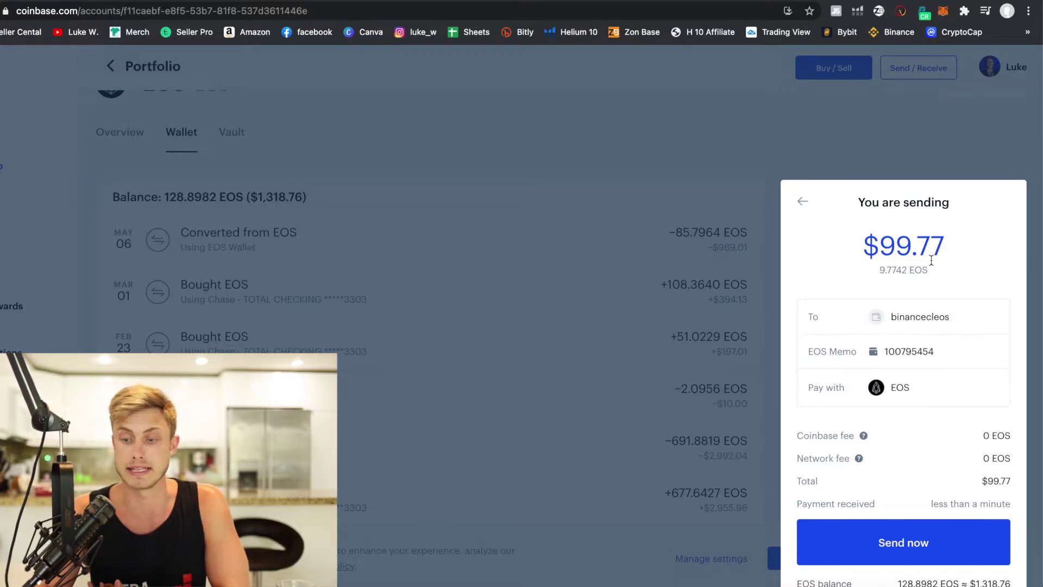
scroll(930, 519, "down", 3)
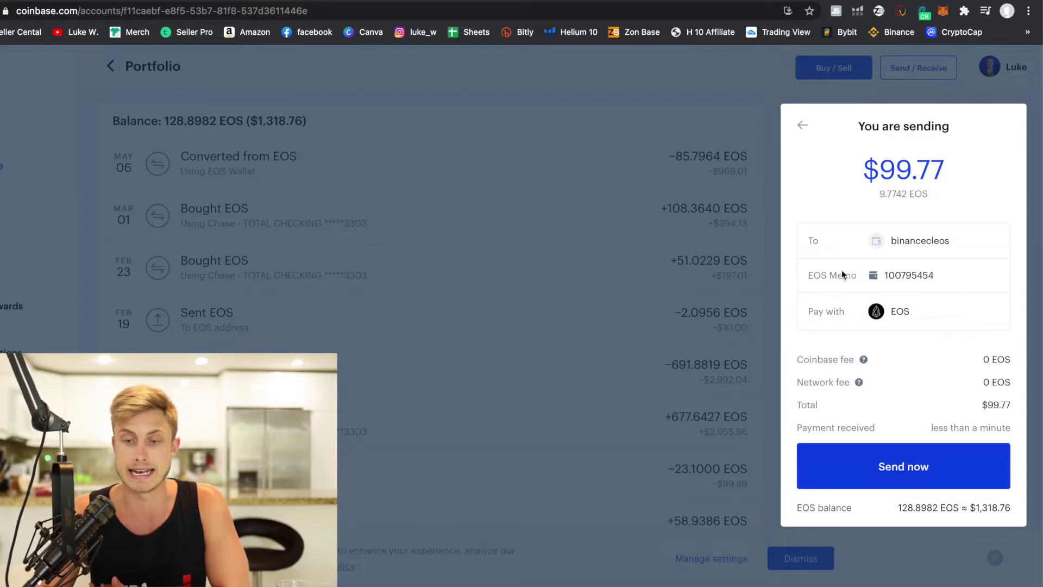
left_click(801, 127)
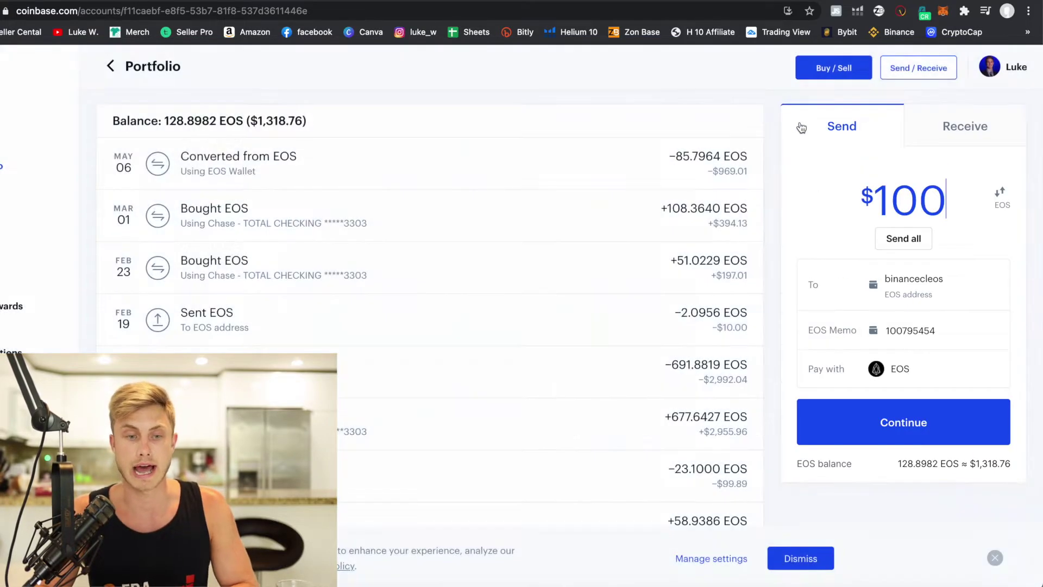
Switch to Binance's Fiat and Spot wallet, locate the EOS balance, and open the EOS/BNB trading pair.
left_click(414, 2)
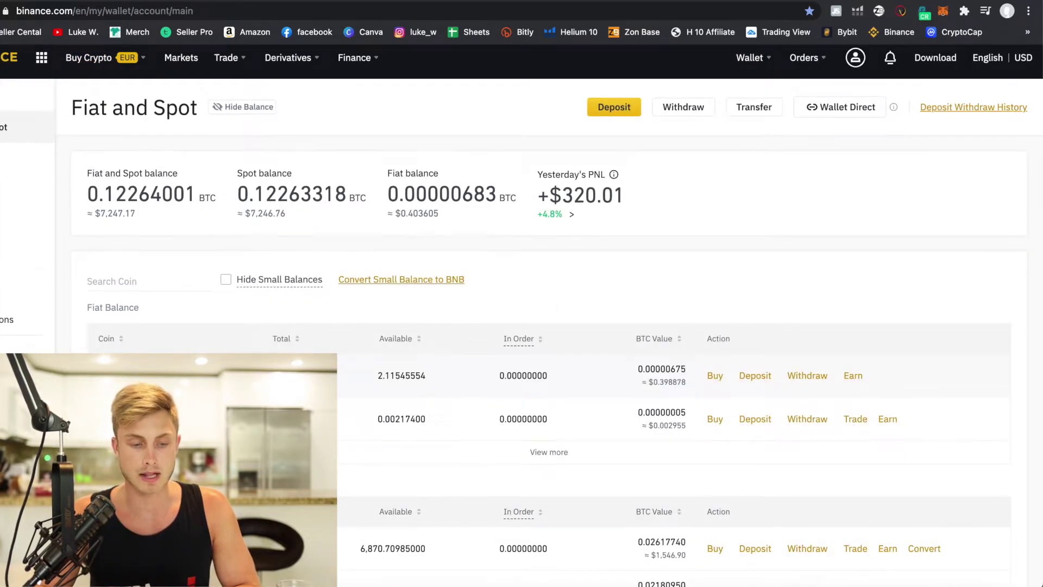
scroll(544, 315, "down", 15)
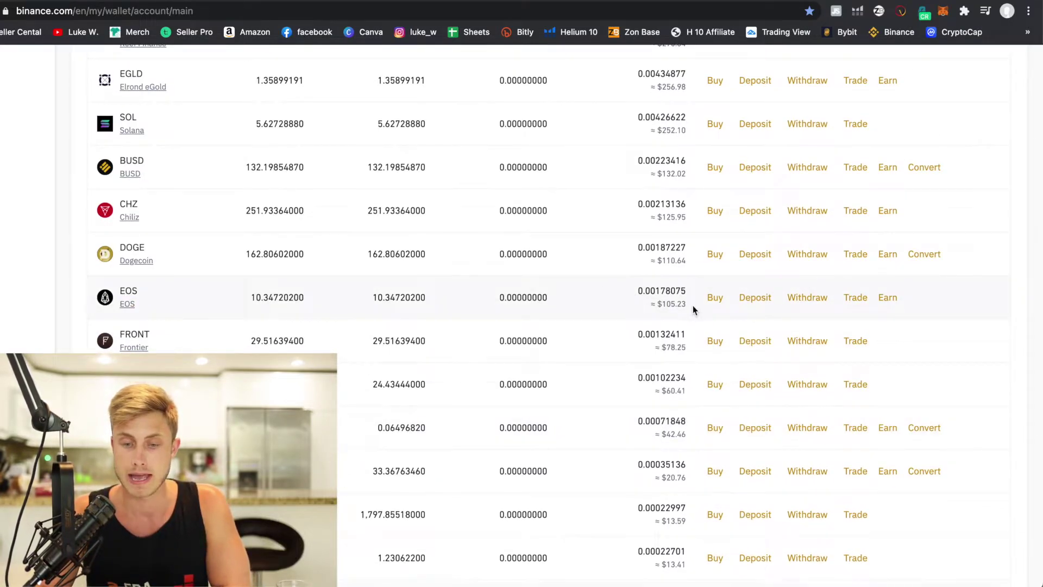
left_click_drag(656, 306, 681, 308)
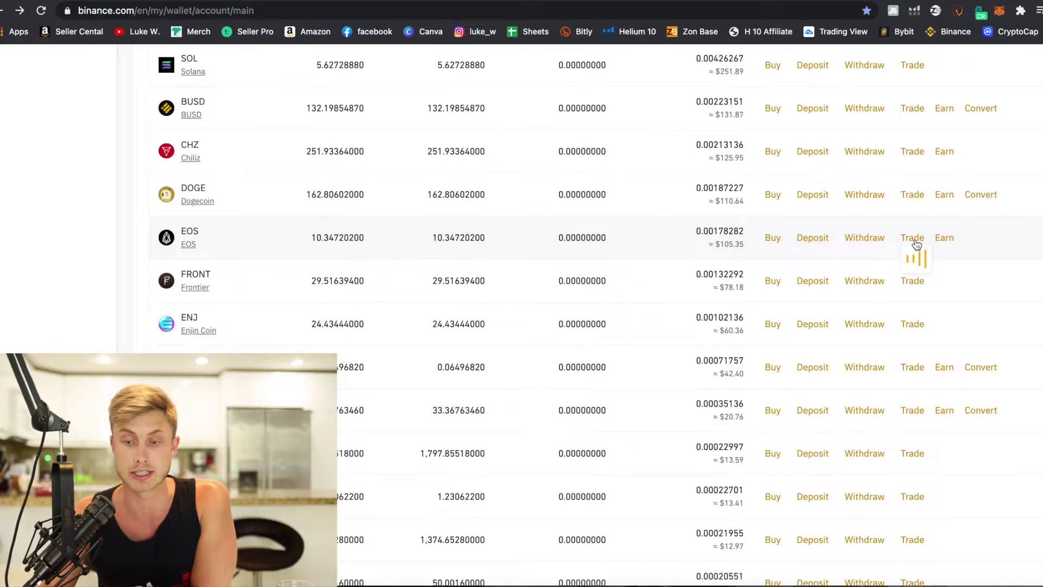
scroll(932, 260, "up", 5)
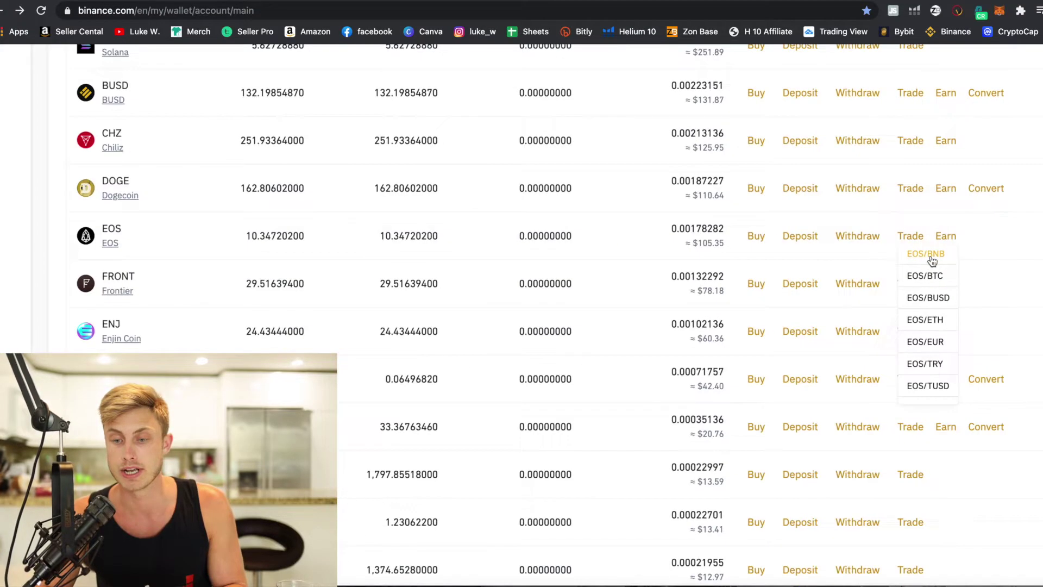
left_click(931, 260)
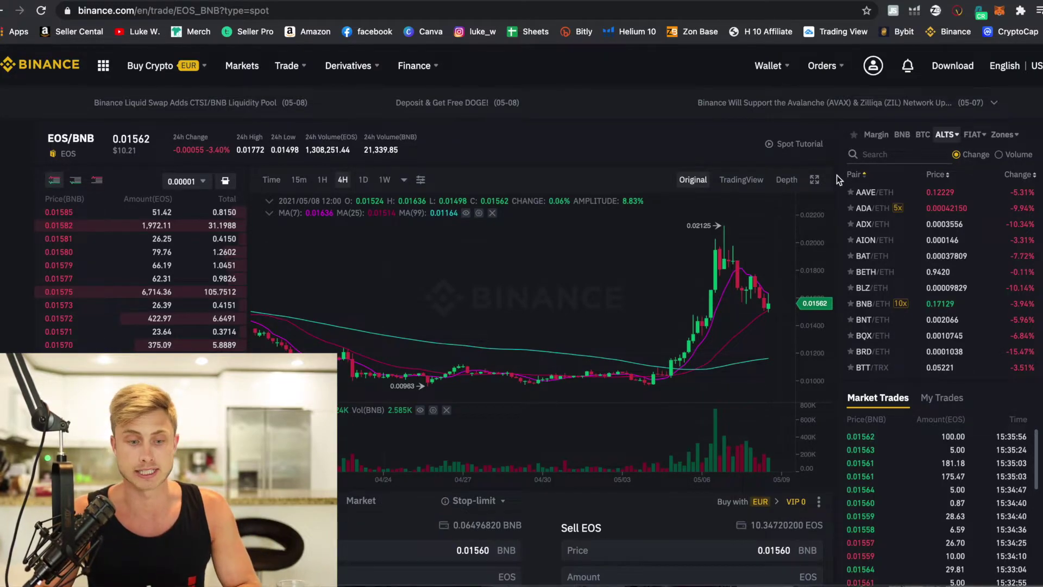
Set the amount of the EOS/BNB limit sell order to 5 EOS.
scroll(837, 175, "down", 3)
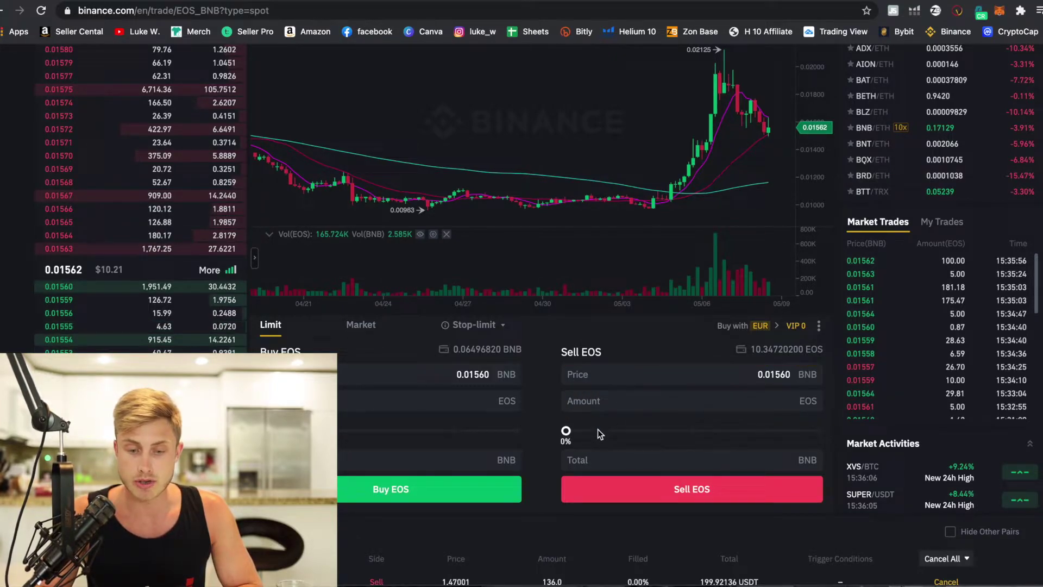
mouse_move(565, 430)
left_mouse_down()
mouse_move(761, 435)
mouse_move(546, 438)
left_mouse_up()
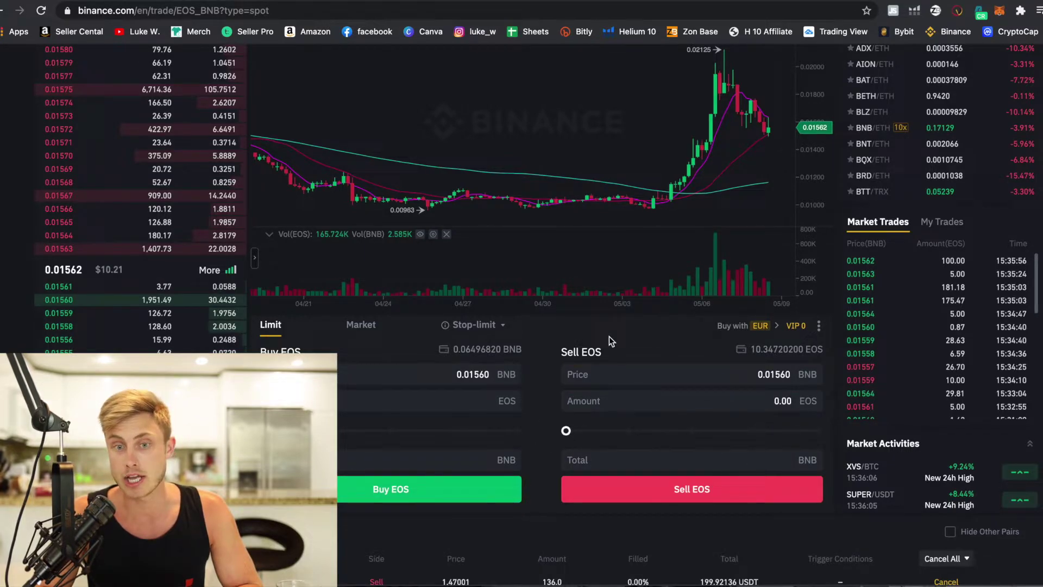
scroll(610, 336, "up", 5)
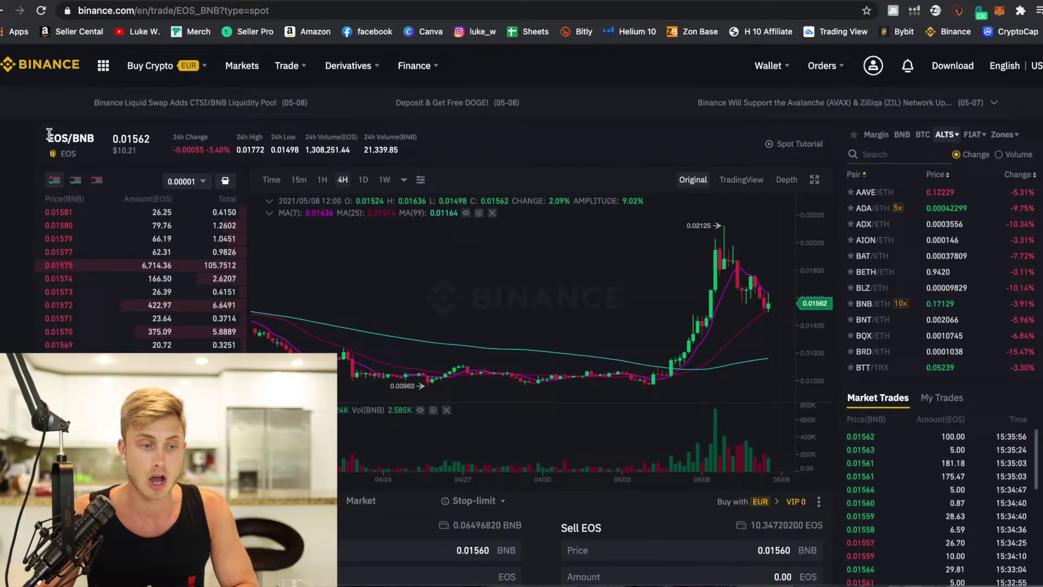
left_click_drag(169, 148, 305, 152)
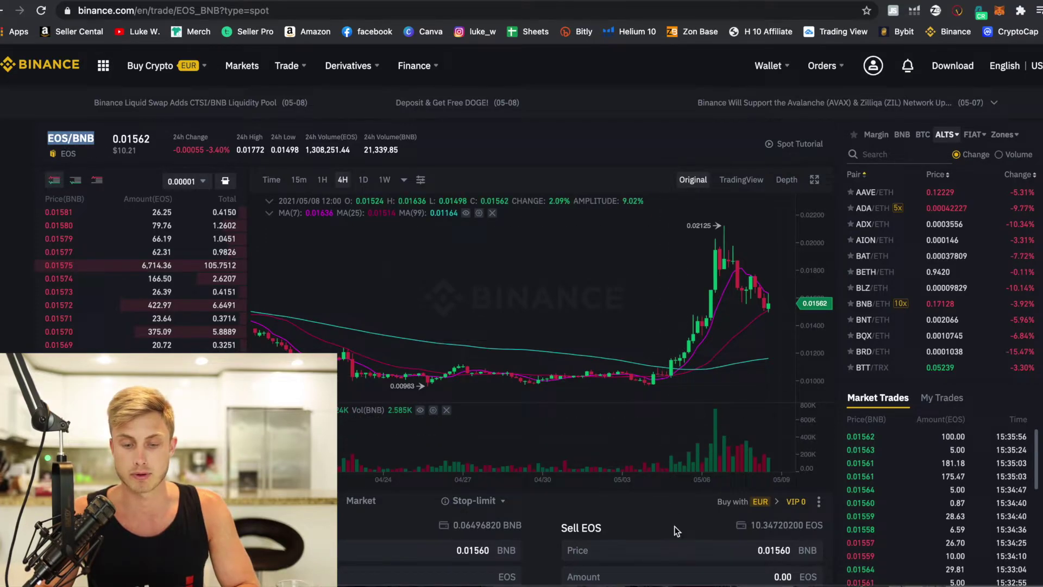
scroll(582, 529, "down", 1)
scroll(543, 489, "down", 1)
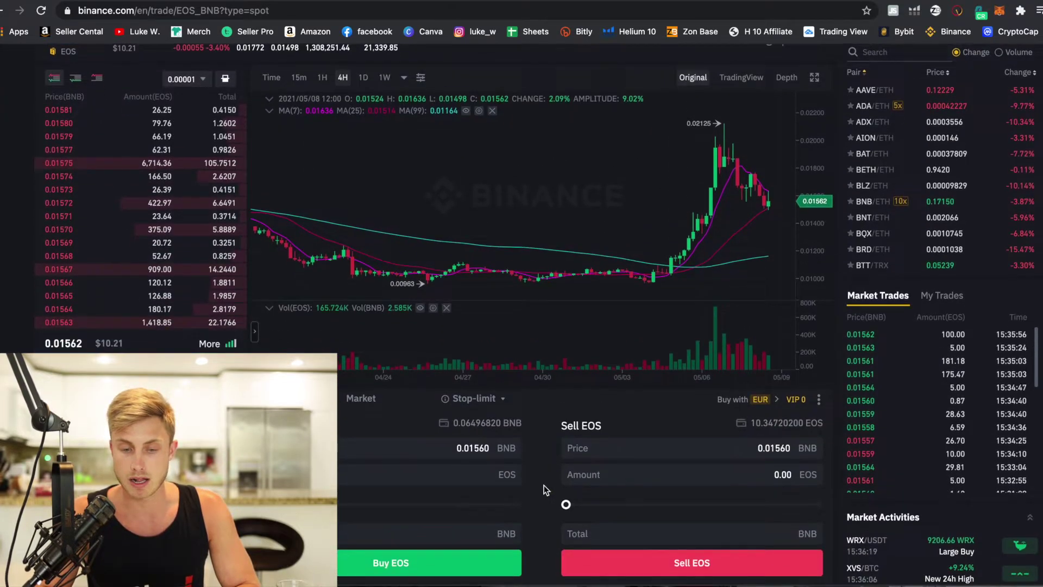
left_click(673, 472)
key("super+a")
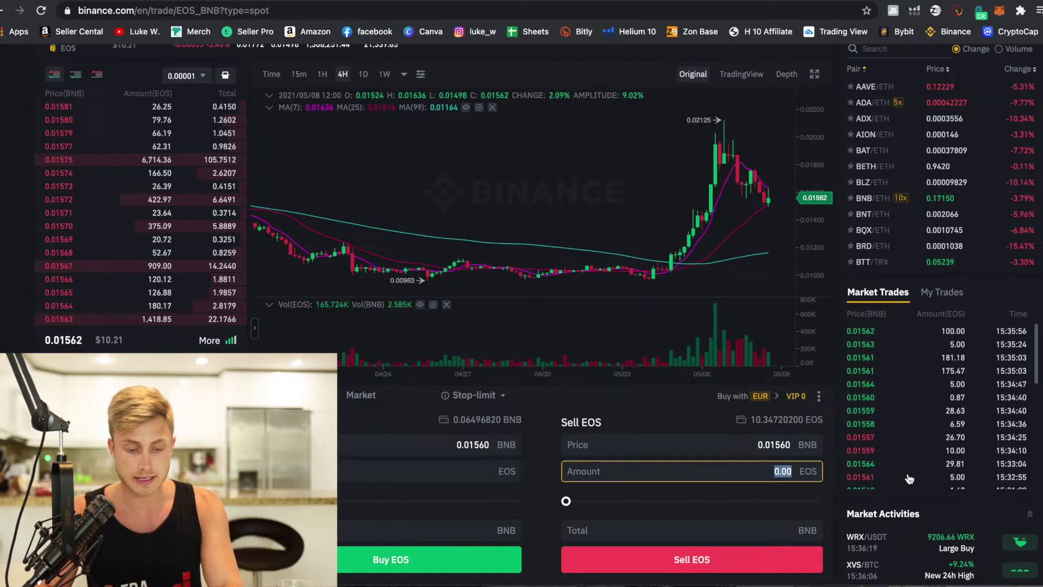
type("5")
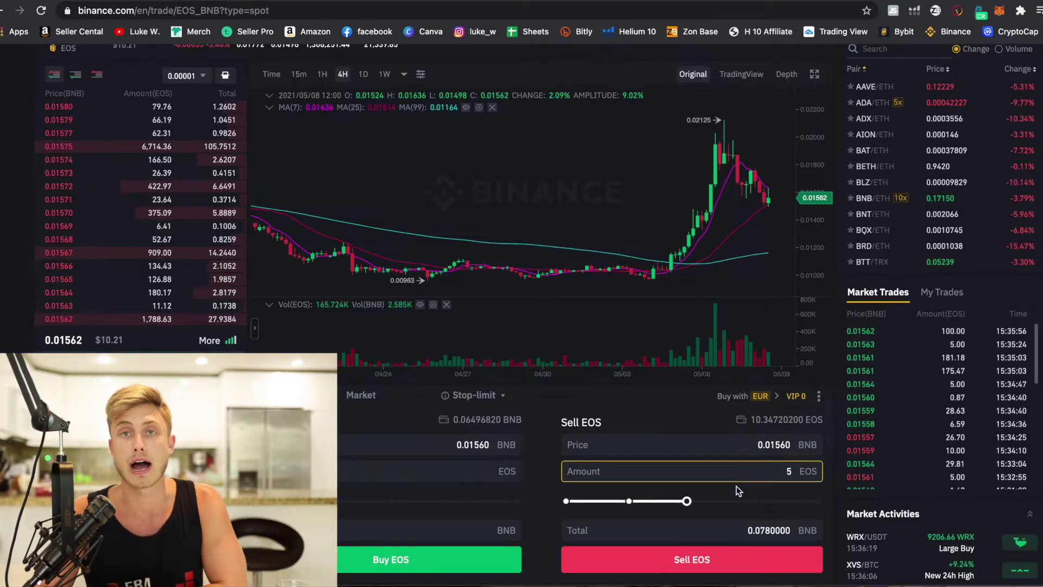
scroll(802, 504, "down", 2)
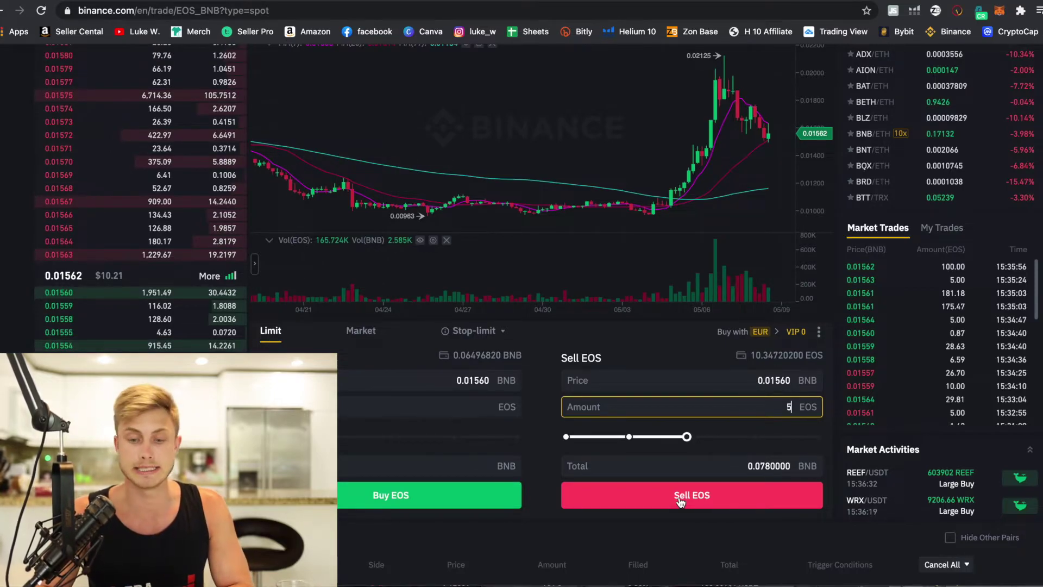
Return to the Fiat and Spot wallet without placing the sell order, and open the withdrawal page for BNB.
scroll(739, 491, "up", 3)
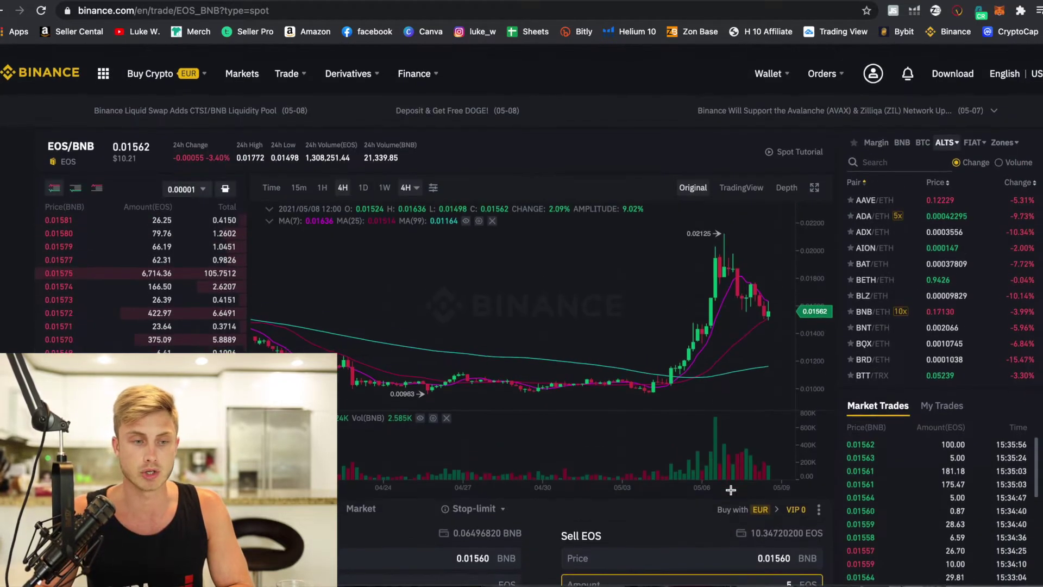
mouse_move(155, 90)
mouse_move(785, 68)
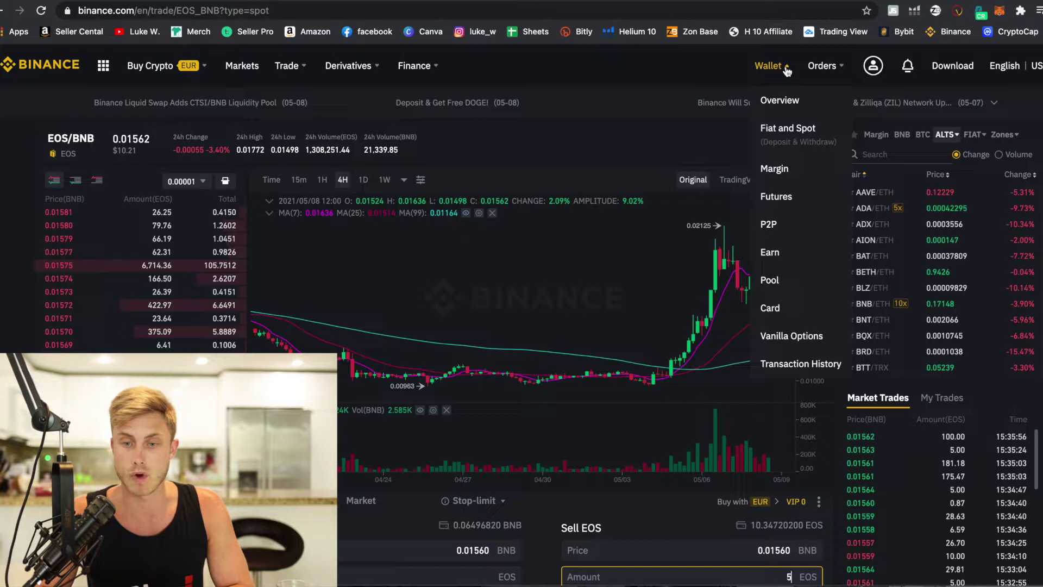
left_click(793, 138)
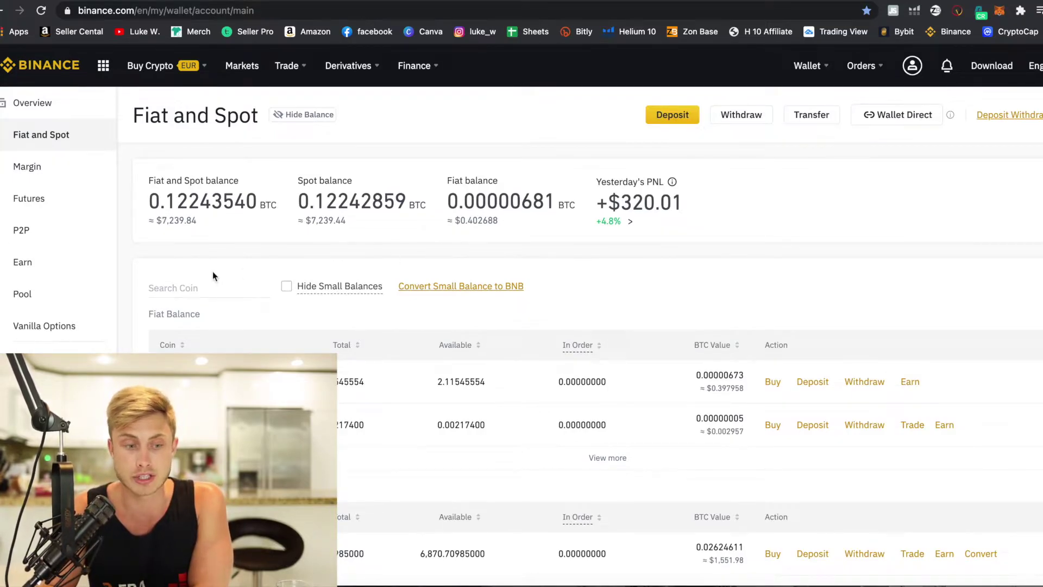
scroll(124, 274, "down", 5)
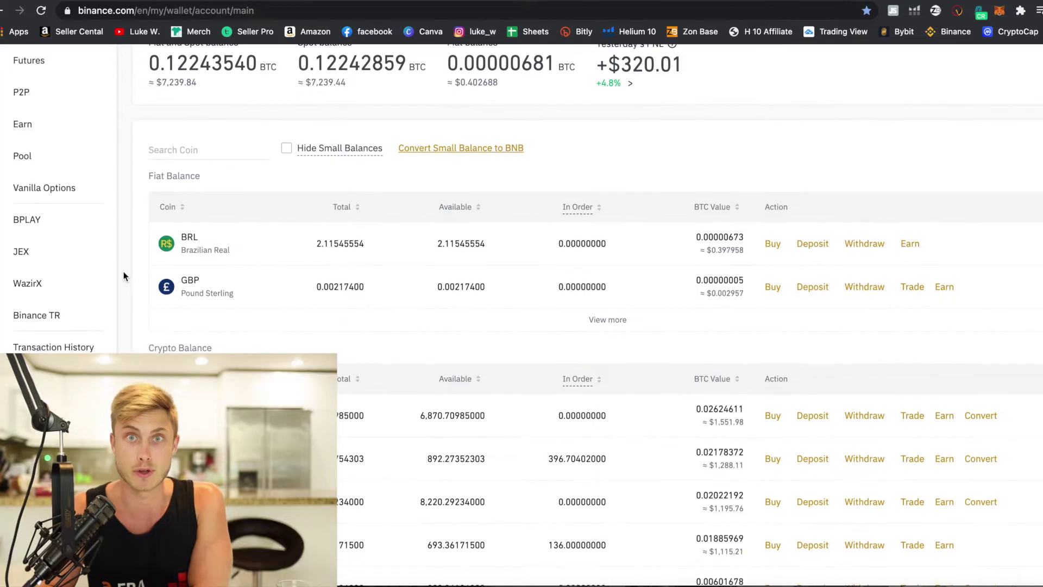
scroll(124, 273, "down", 4)
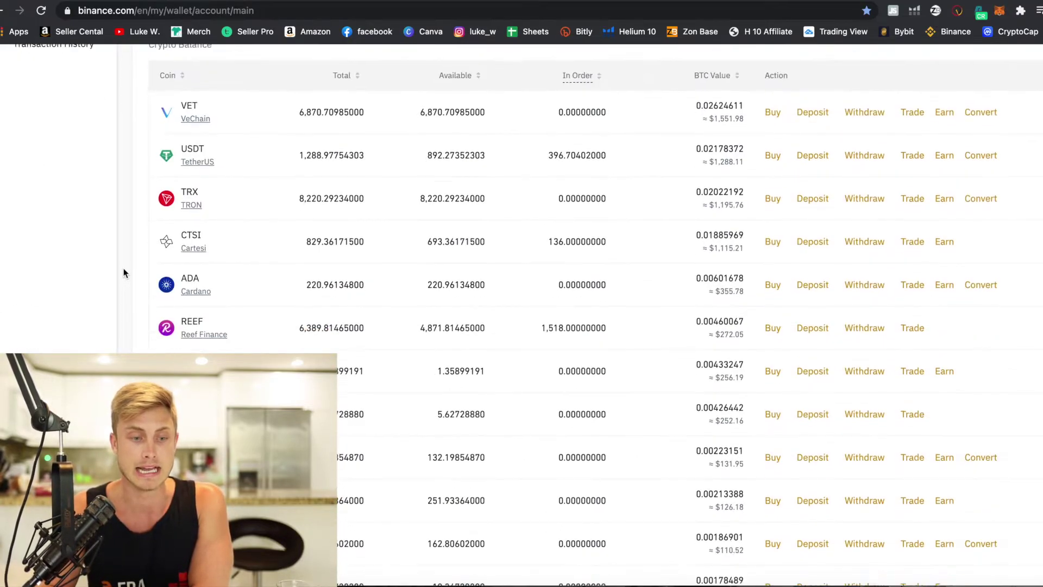
scroll(123, 273, "down", 5)
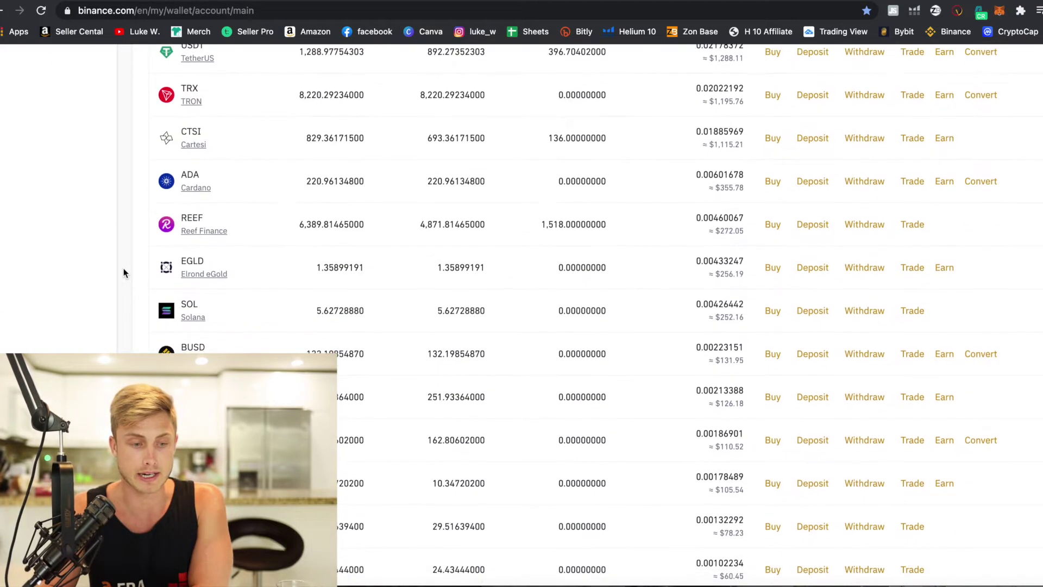
scroll(123, 268, "down", 3)
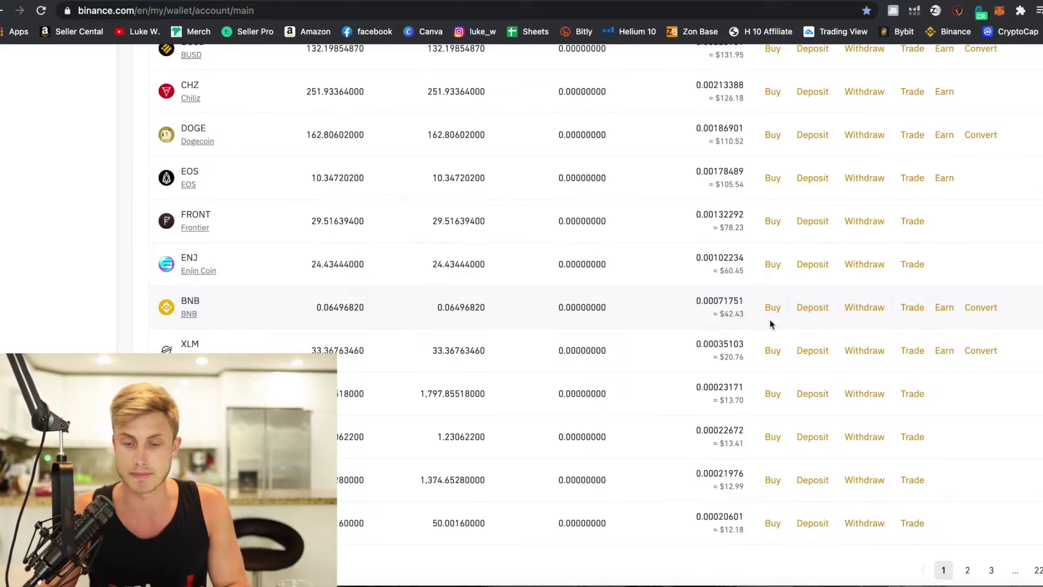
left_click(864, 308)
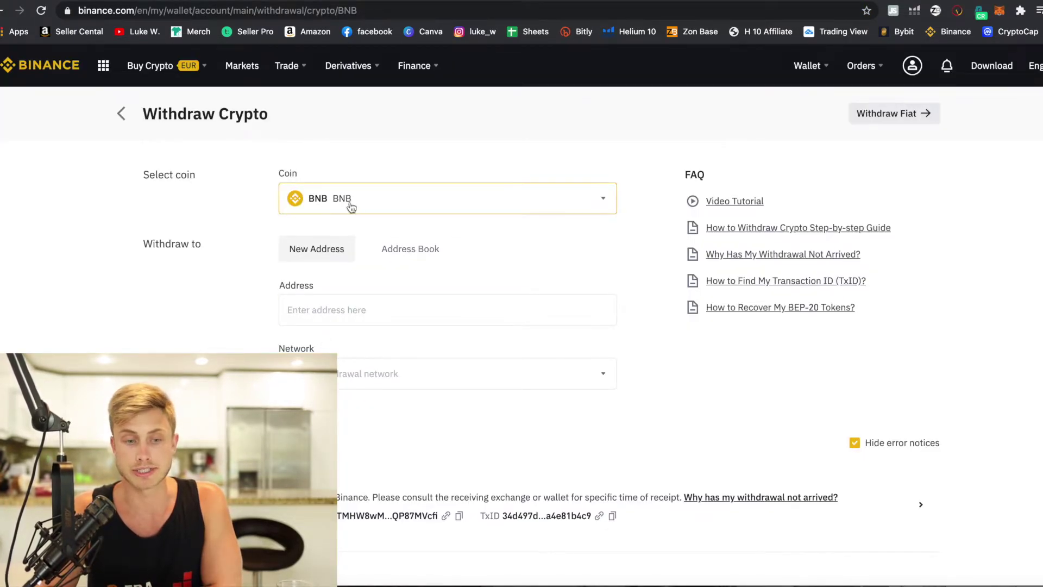
Copy the Binance Smart Chain account address from MetaMask and paste it as the BNB withdrawal address.
left_click(321, 318)
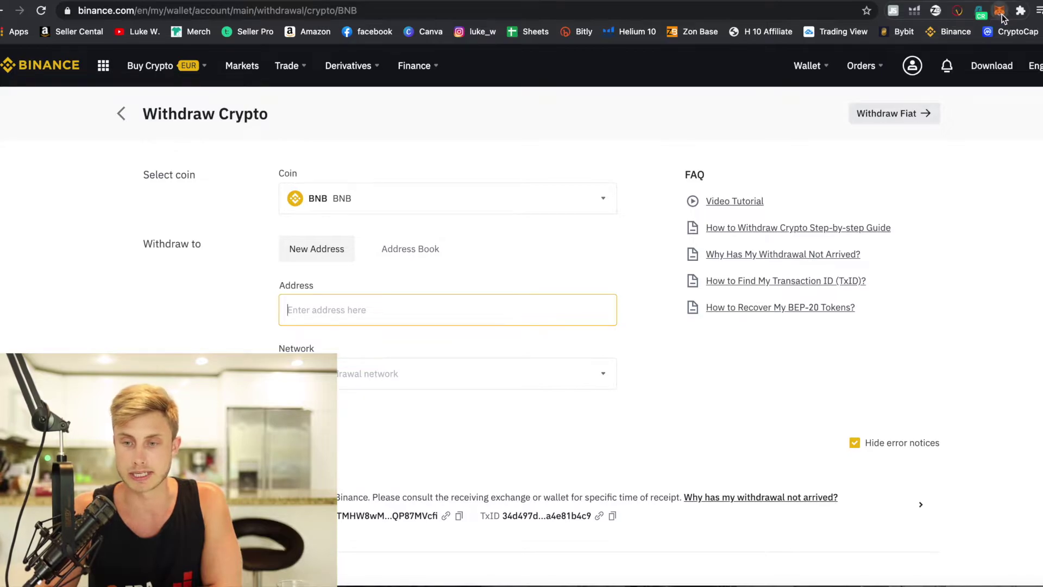
left_click(1001, 15)
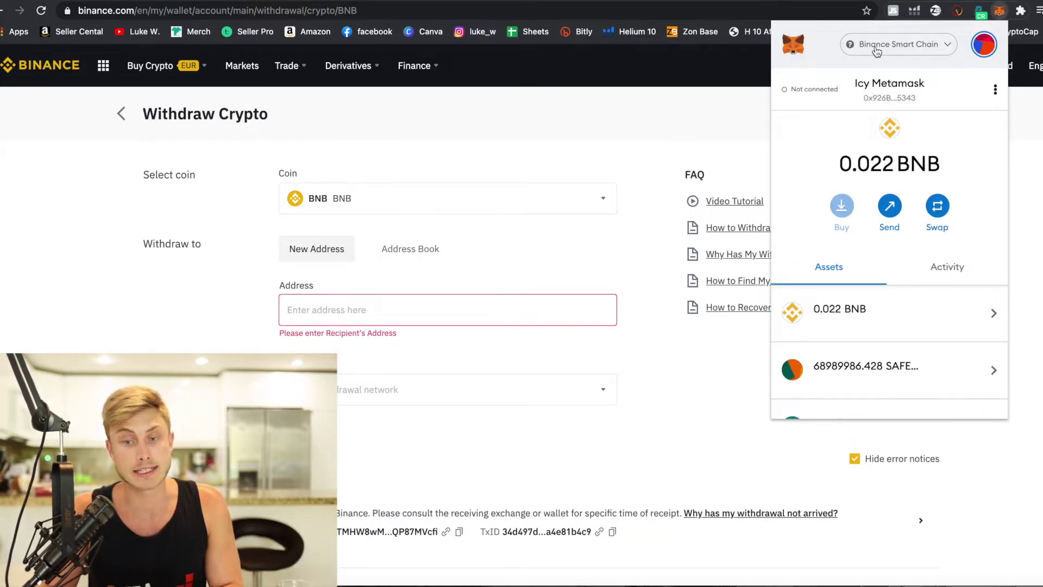
left_click(881, 104)
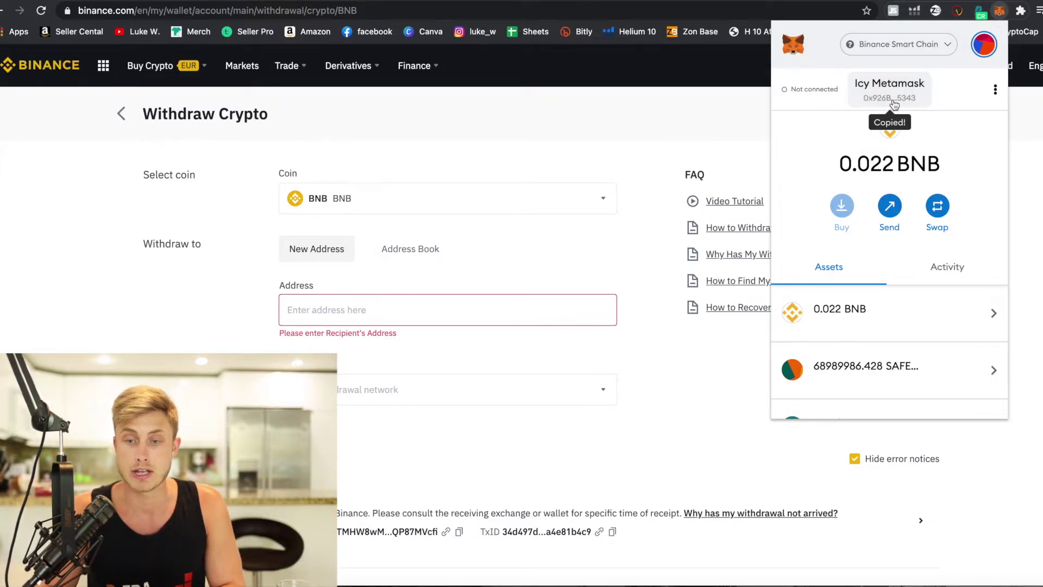
left_click(315, 302)
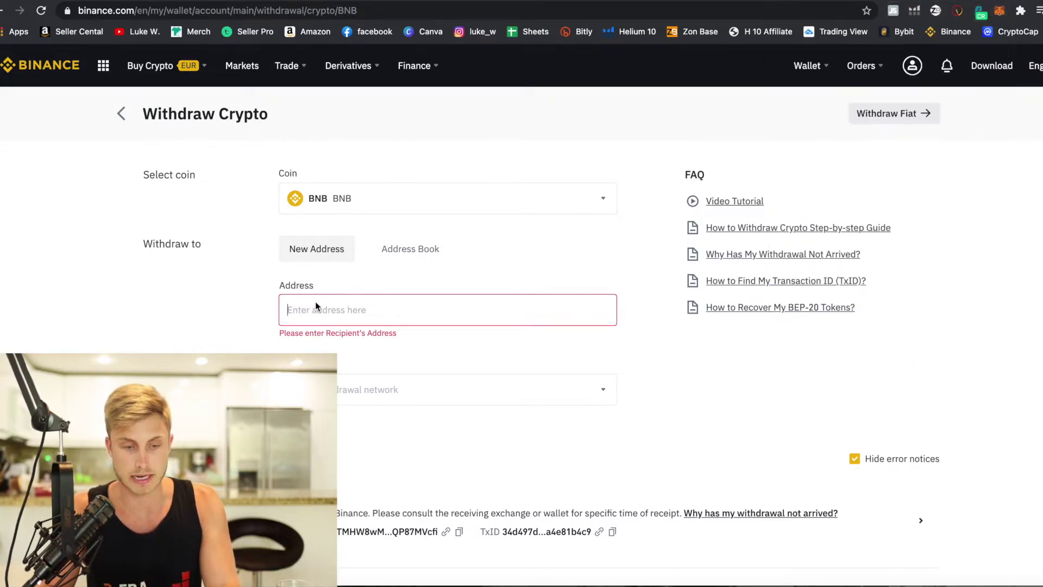
key("super+v")
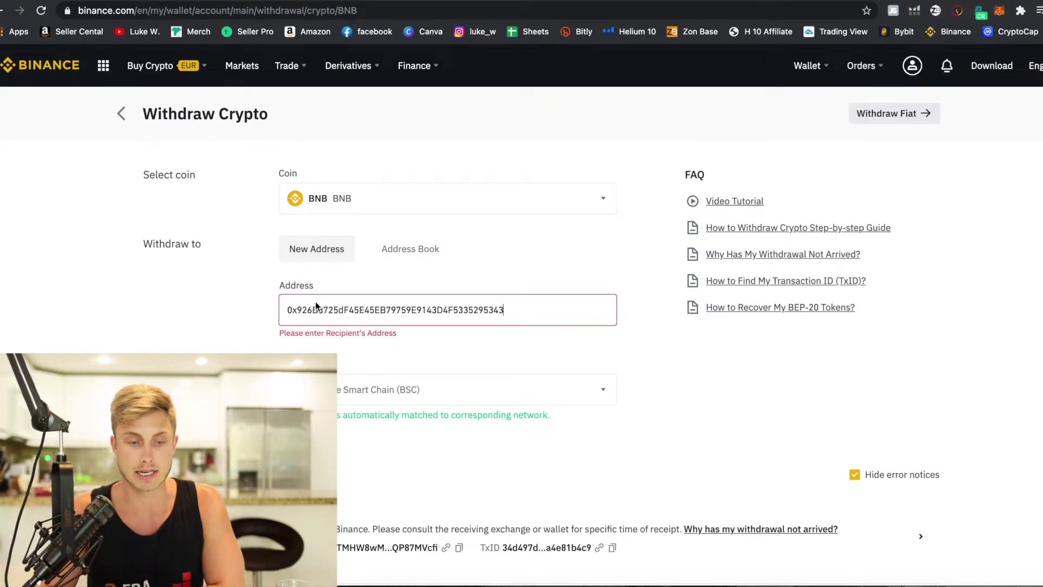
left_click(234, 335)
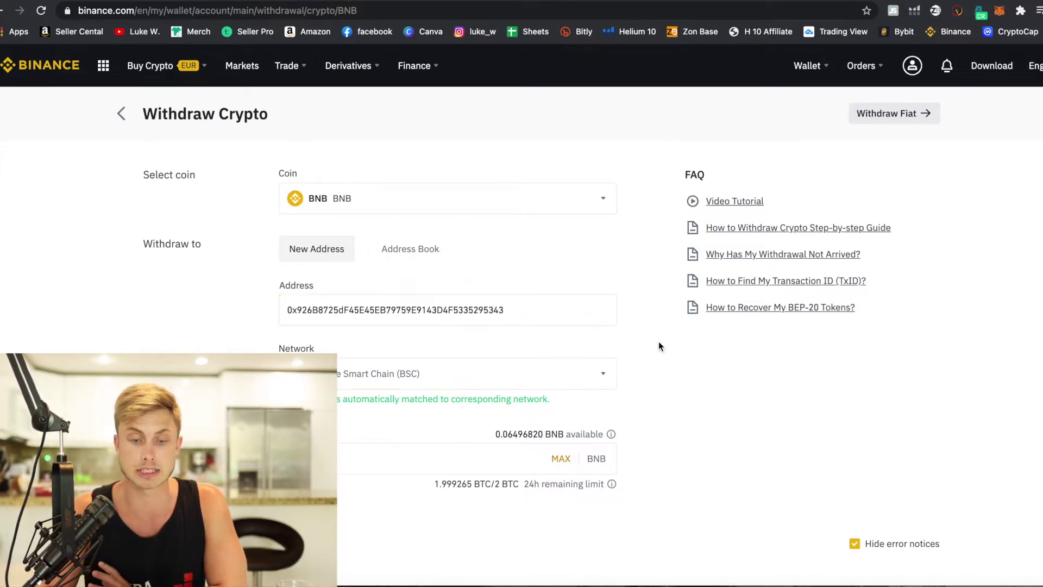
Set the withdrawal amount to the maximum, 0.06496820 BNB, and check the receive amount and network fee.
scroll(659, 343, "down", 2)
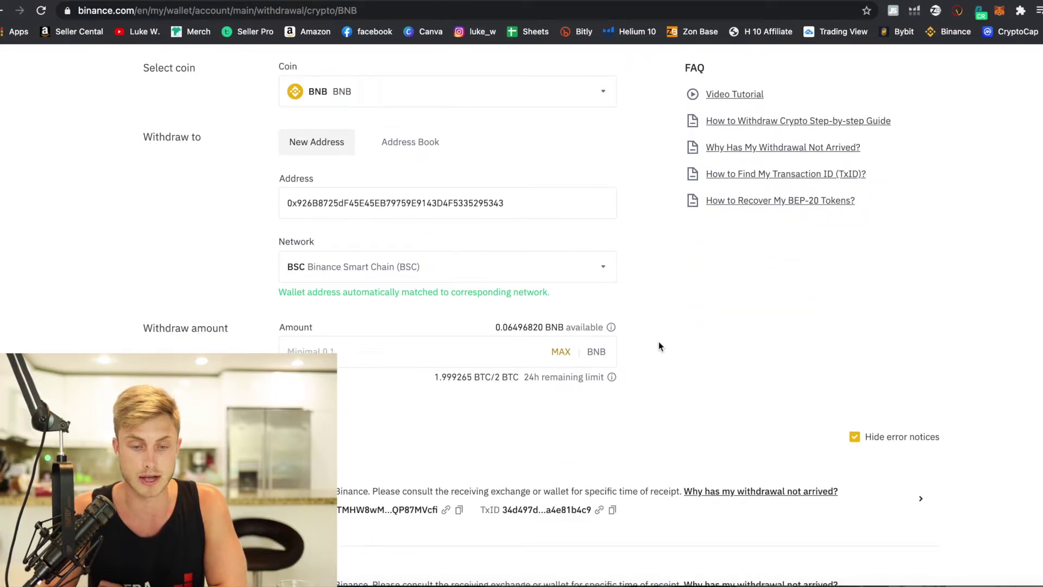
left_click(561, 354)
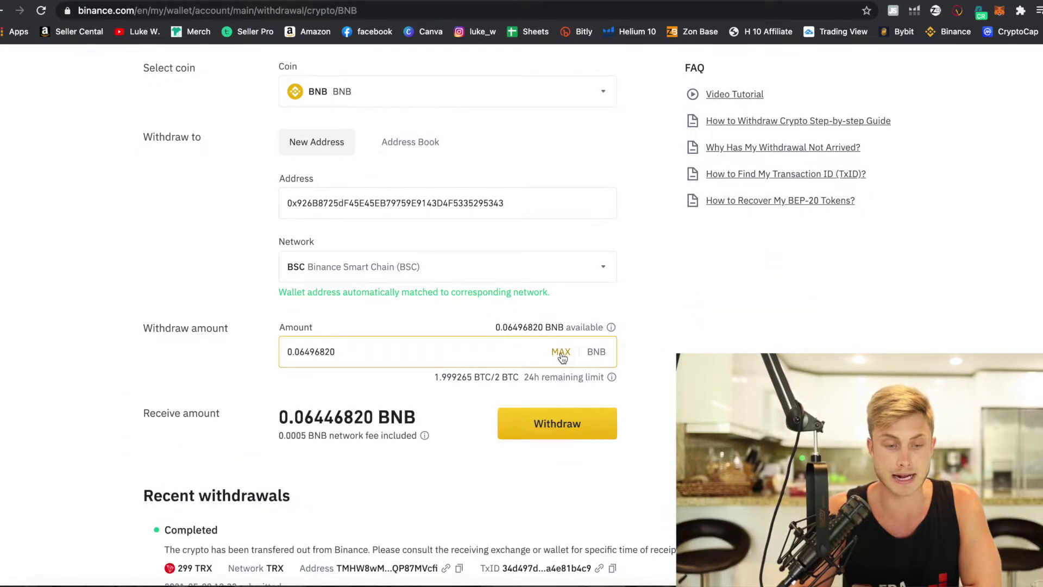
scroll(312, 443, "down", 3)
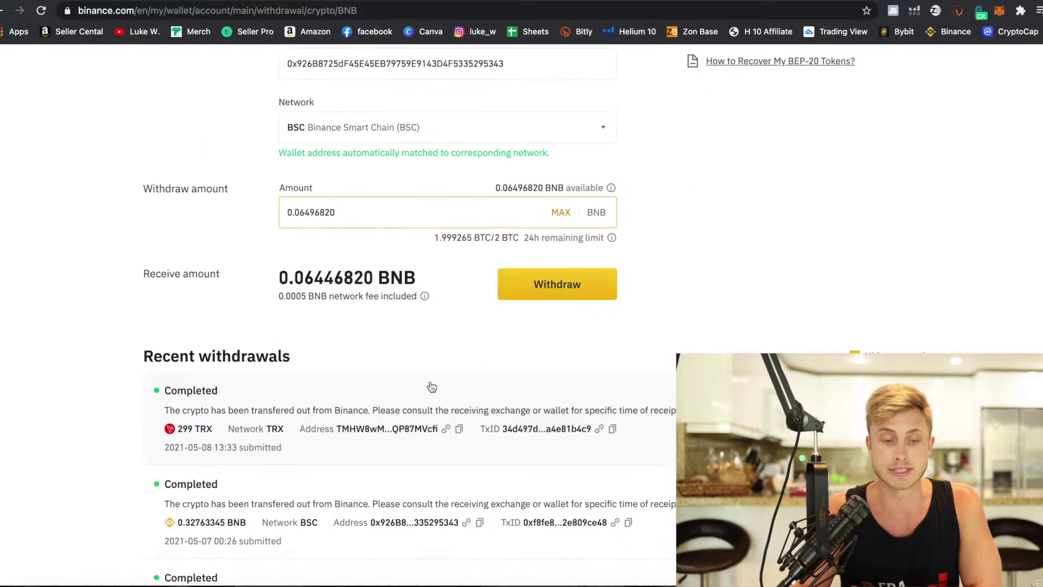
scroll(307, 390, "up", 2)
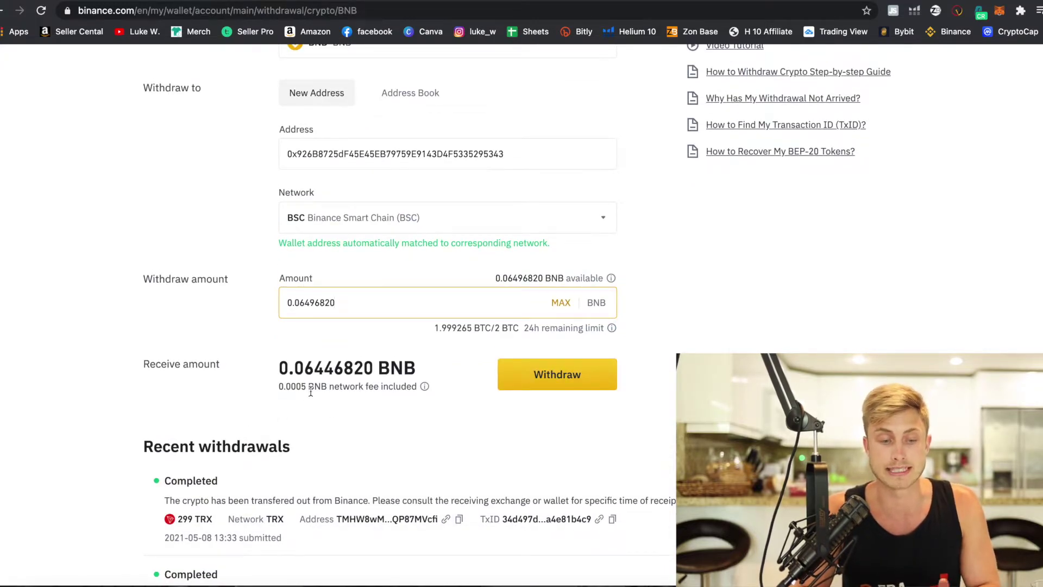
Try to withdraw 0.06496821 BNB over Binance Smart Chain and check the minimum withdrawal amount.
left_click(559, 381)
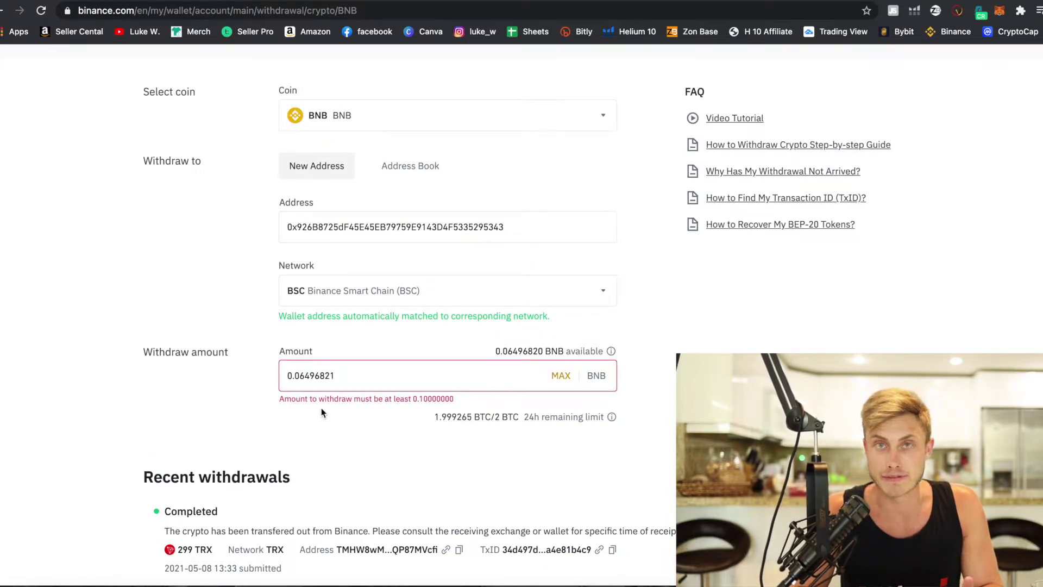
scroll(354, 415, "up", 5)
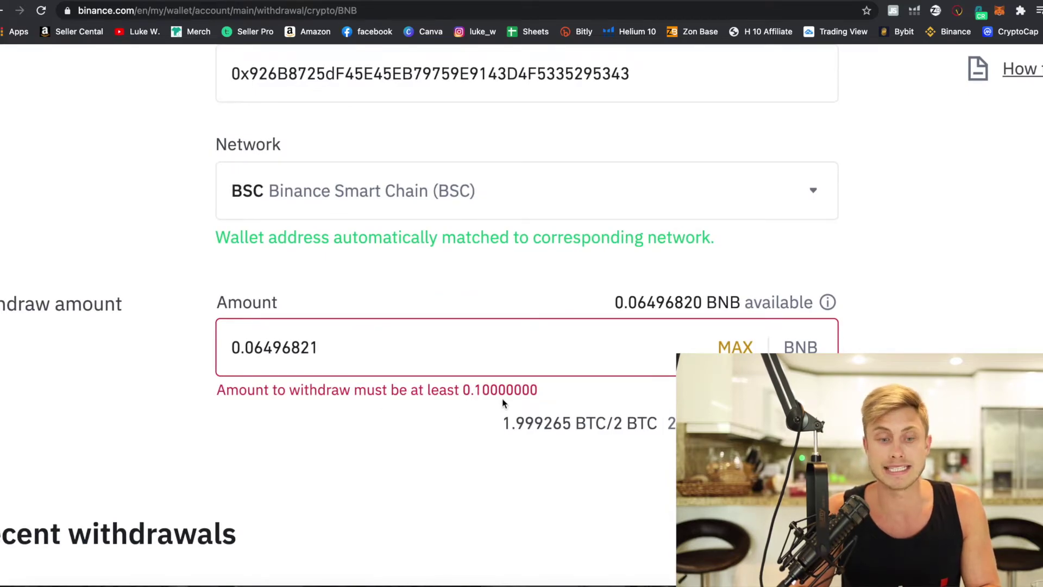
scroll(503, 403, "down", 5)
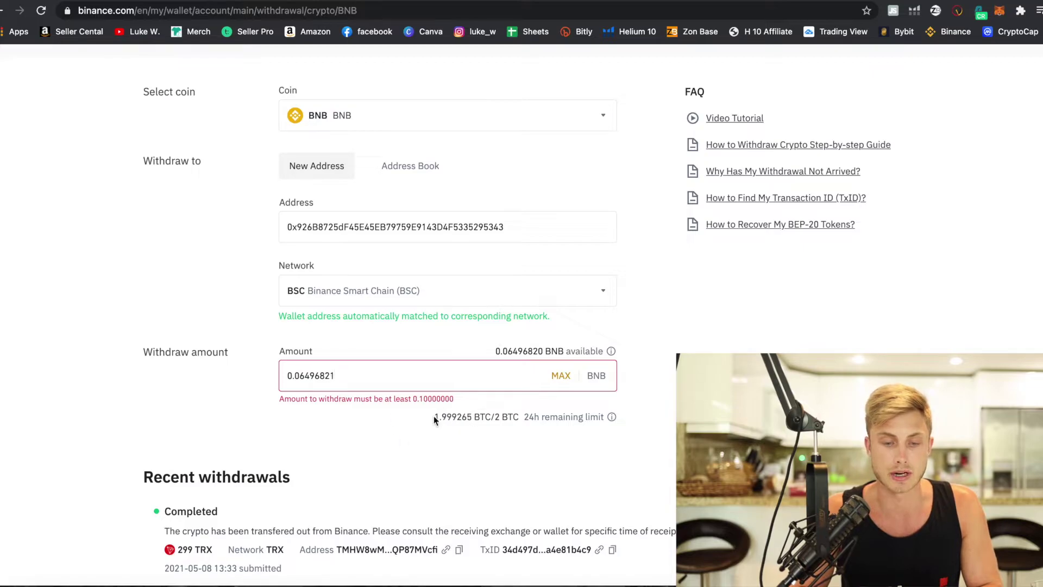
scroll(452, 407, "up", 2)
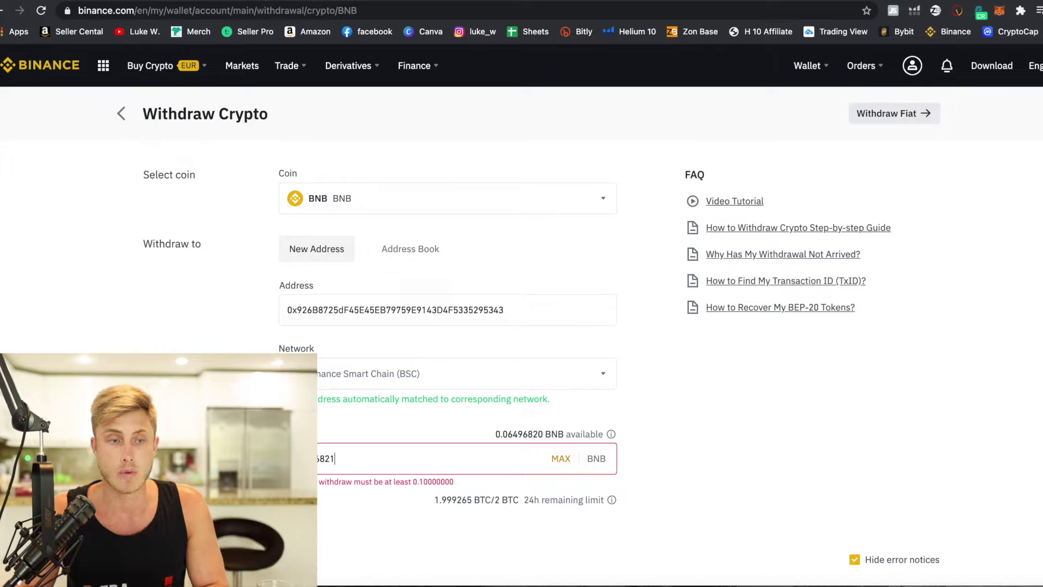
Switch to PancakeSwap, check the BNB balance in MetaMask, and connect the wallet to the exchange.
key("ctrl+Tab")
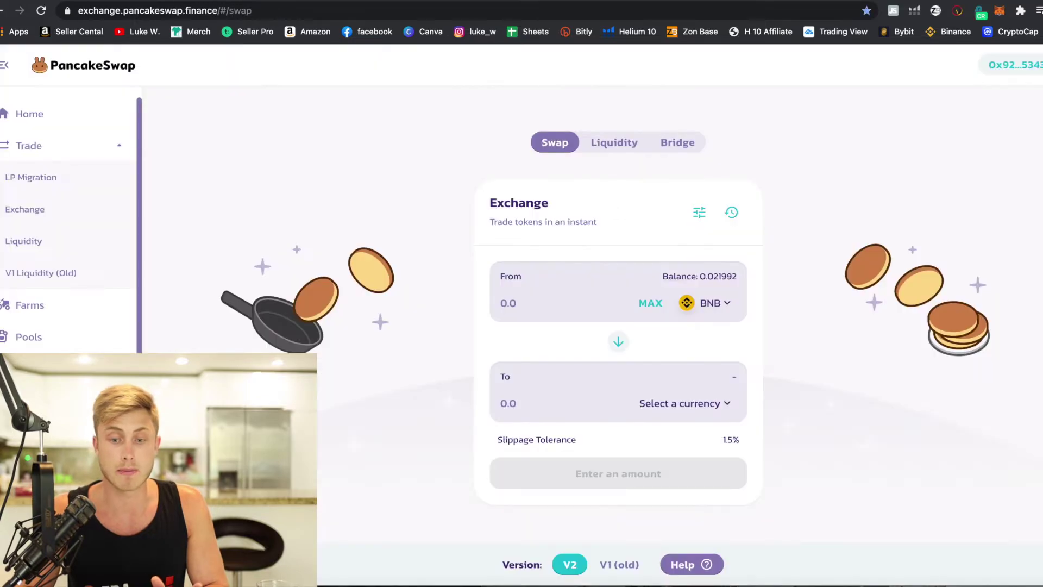
left_click(1000, 12)
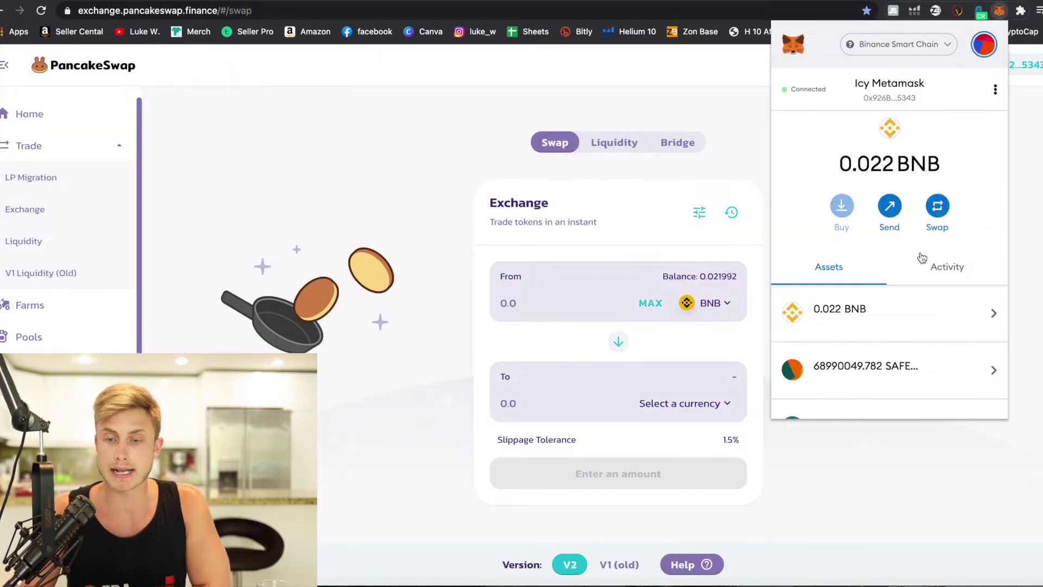
left_click_drag(941, 165, 907, 172)
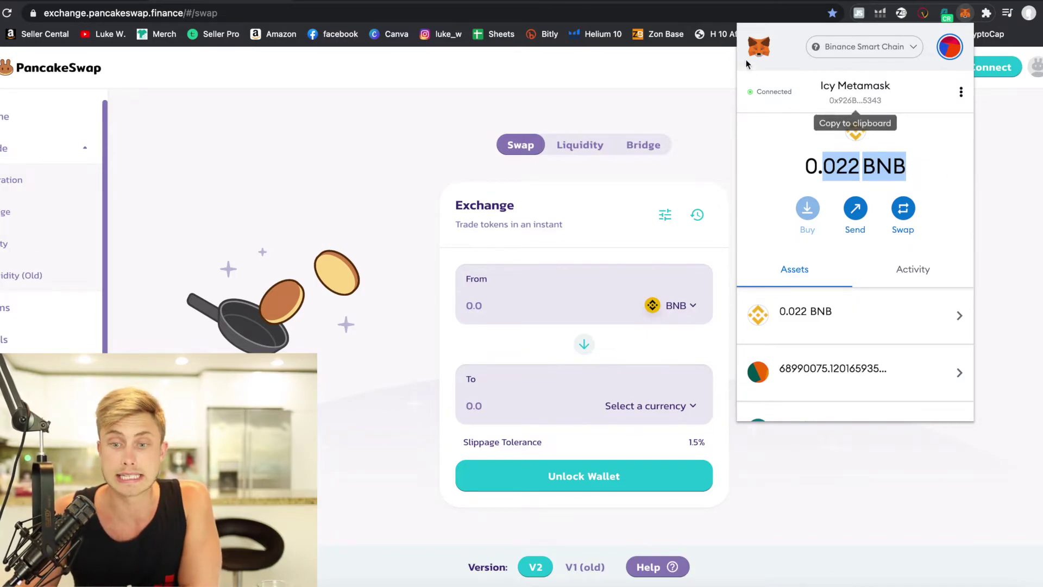
left_click(1026, 162)
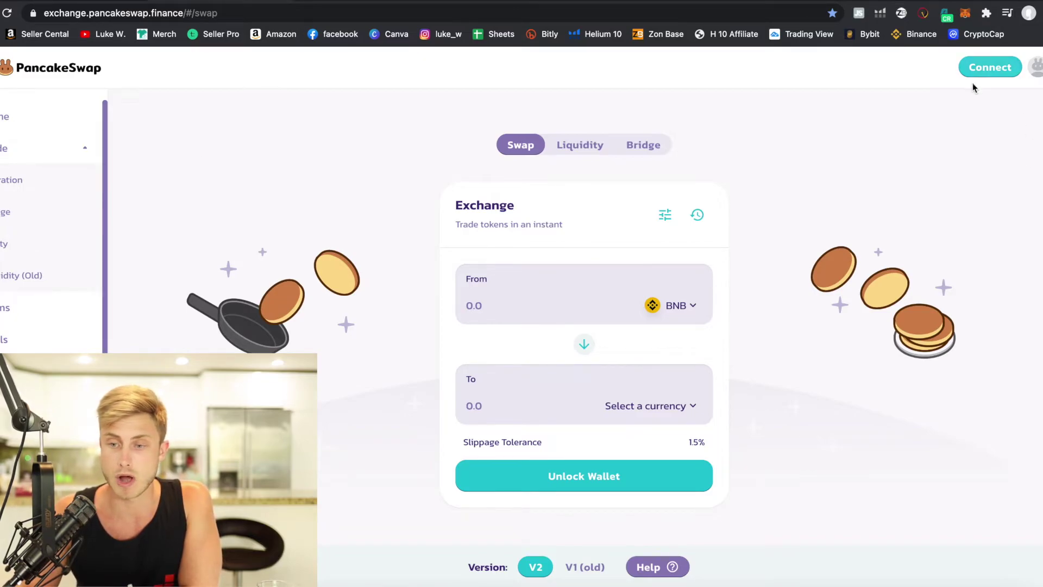
left_click(988, 73)
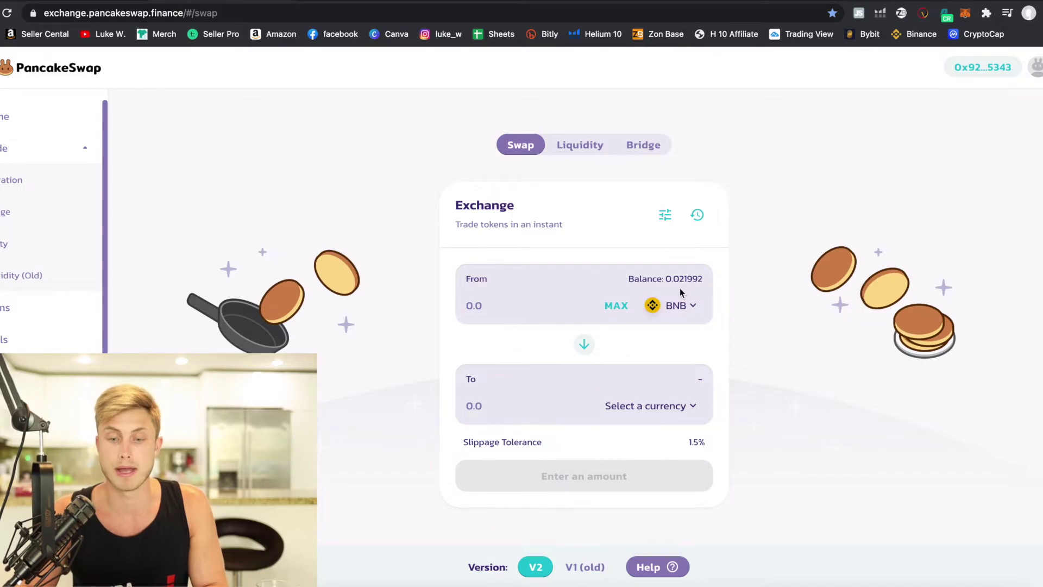
Select SAFEMOON as the token to receive for BNB and accept the SafeMoon trading notice.
left_click(657, 305)
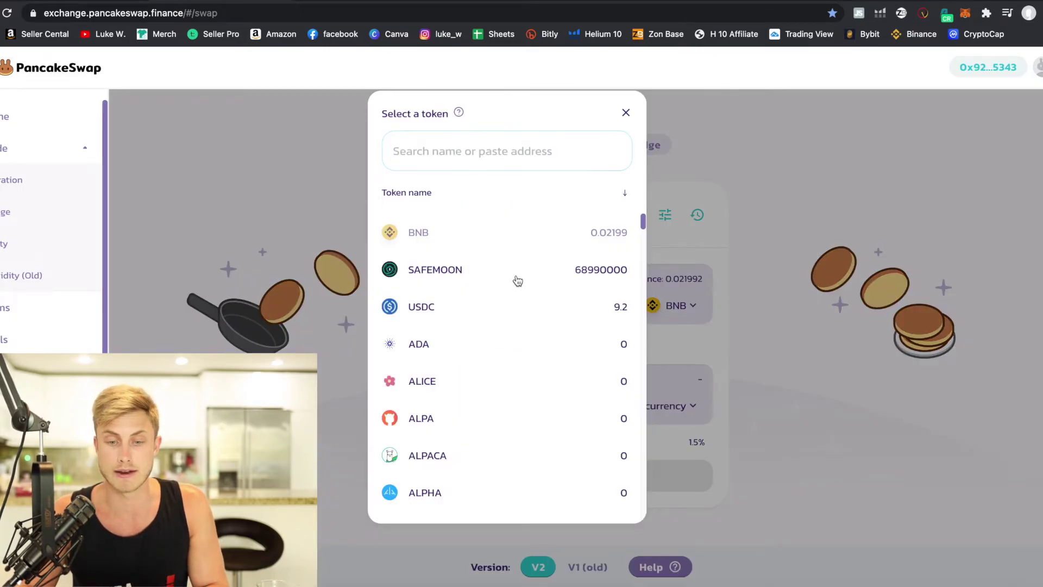
left_click(517, 279)
left_click(385, 405)
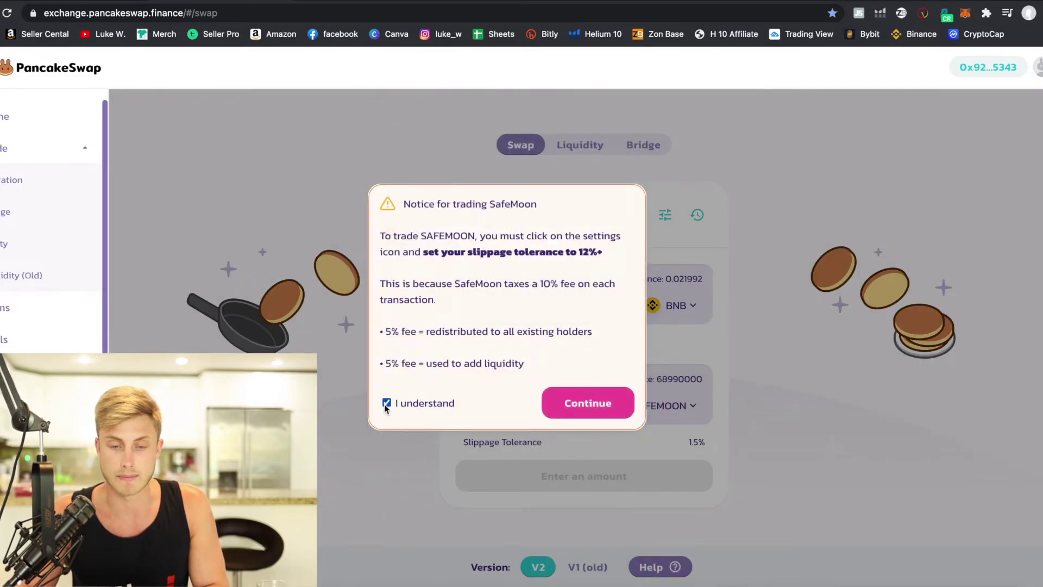
left_click(616, 402)
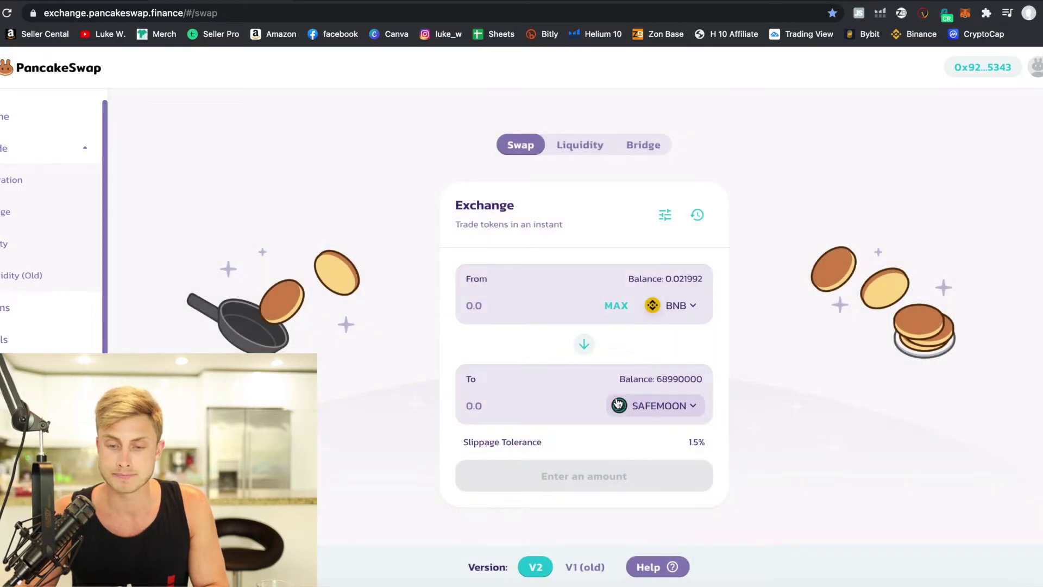
Fill in the maximum BNB amount for the swap and change the SAFEMOON amount to 895220.
left_click(615, 306)
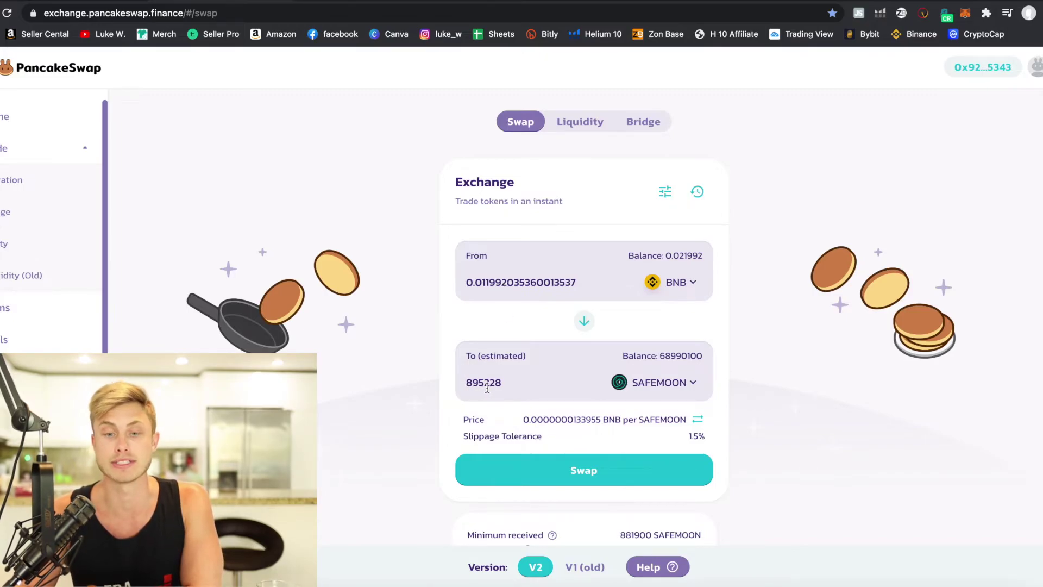
left_click(563, 386)
key("BackSpace")
type("0")
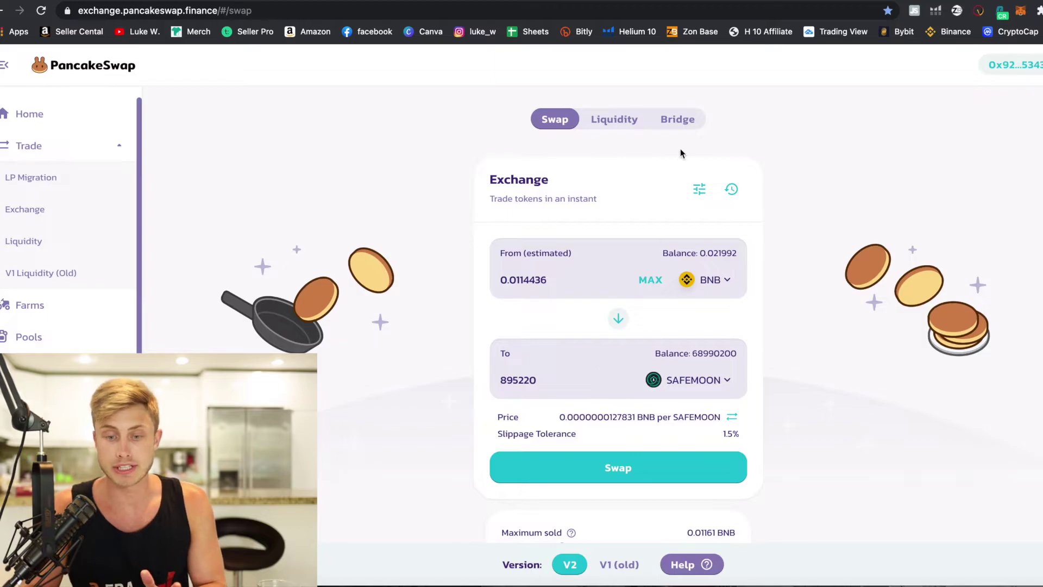
Check the slippage tolerance in the swap settings and set the SAFEMOON amount to 895221.
left_click(701, 191)
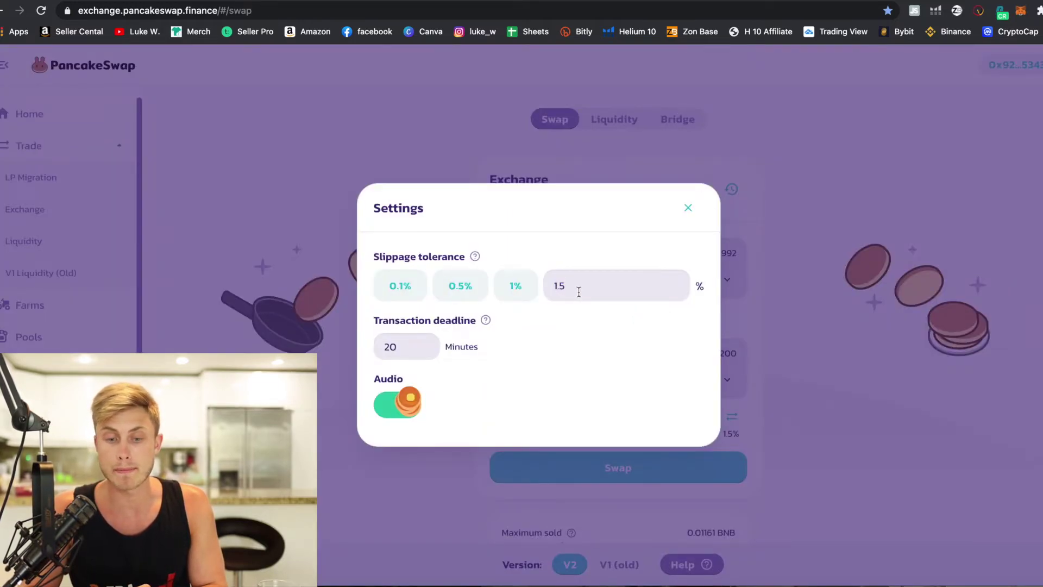
left_click(689, 210)
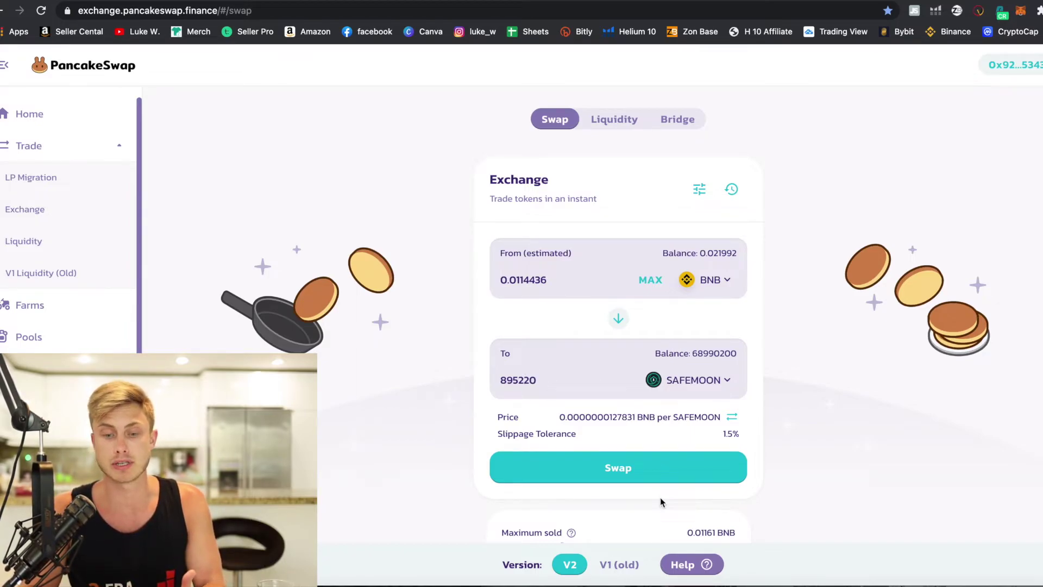
scroll(539, 386, "up", 3)
left_click(539, 386)
key("BackSpace")
type("1")
scroll(533, 395, "down", 3)
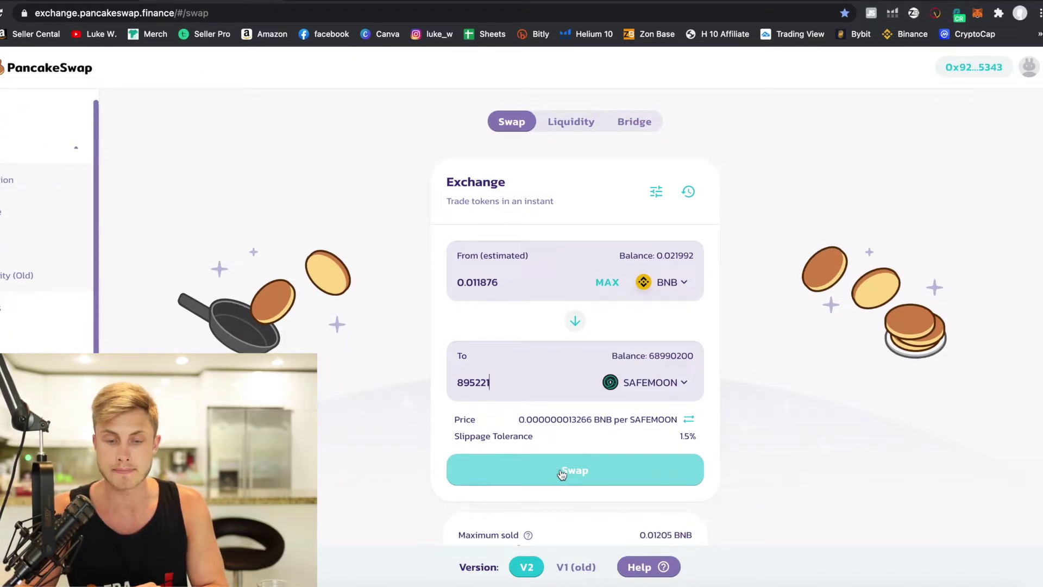
Swap BNB for 895221 SAFEMOON with confirmation in MetaMask, and view the transaction on BscScan.
left_click(584, 473)
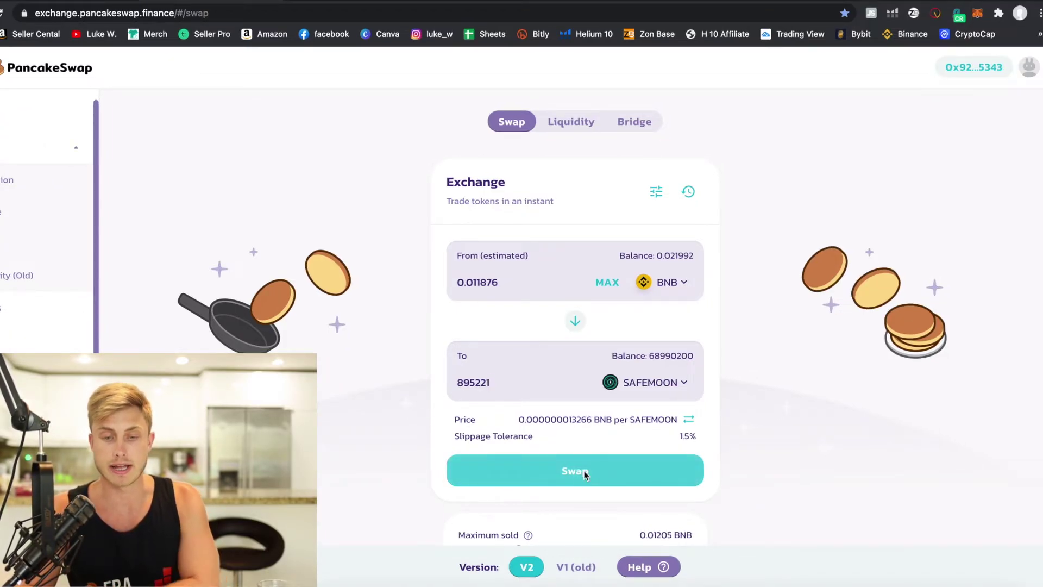
left_click(496, 443)
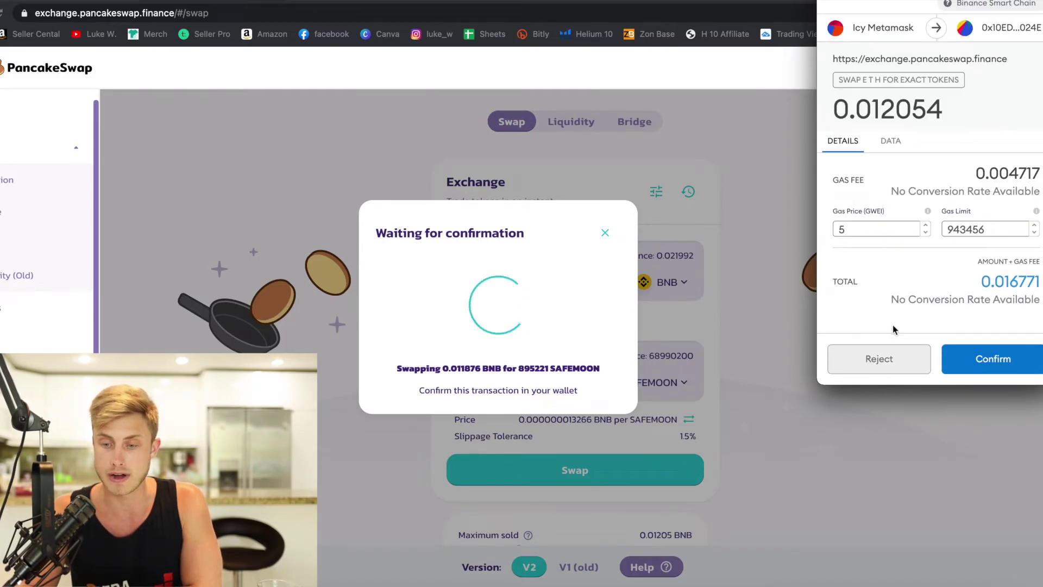
left_click(995, 362)
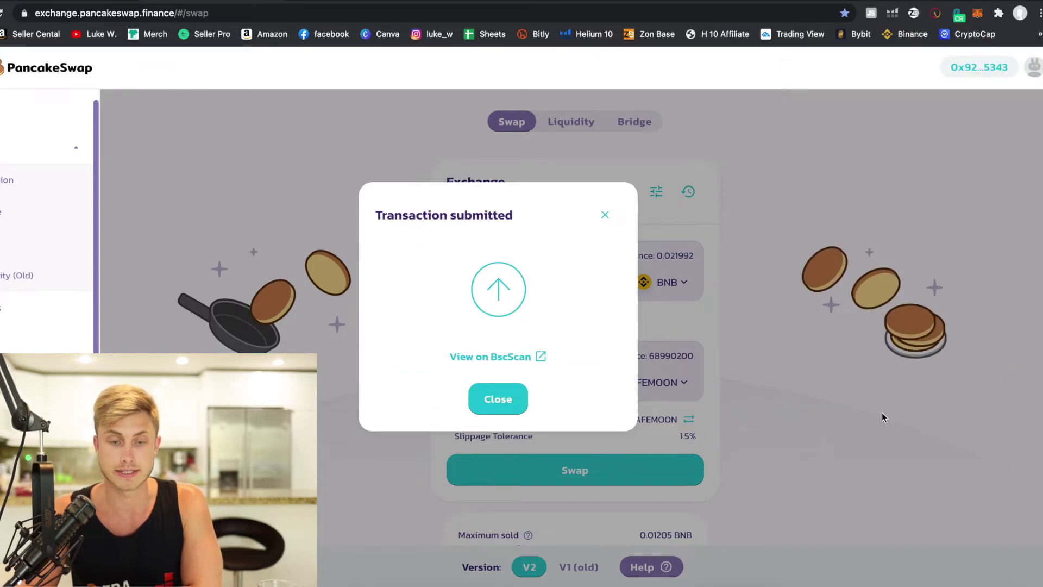
left_click(513, 358)
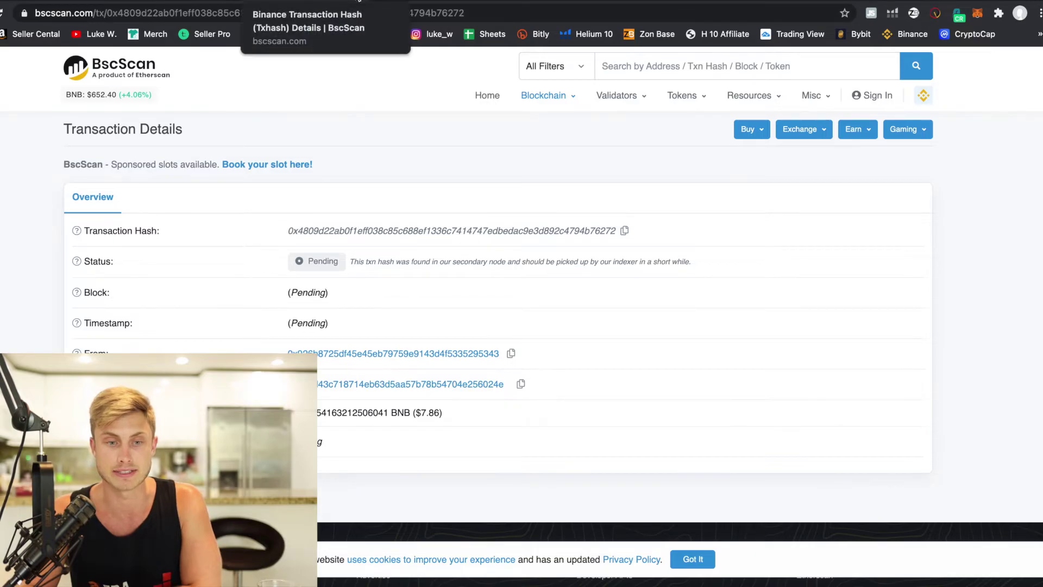
left_click(359, 0)
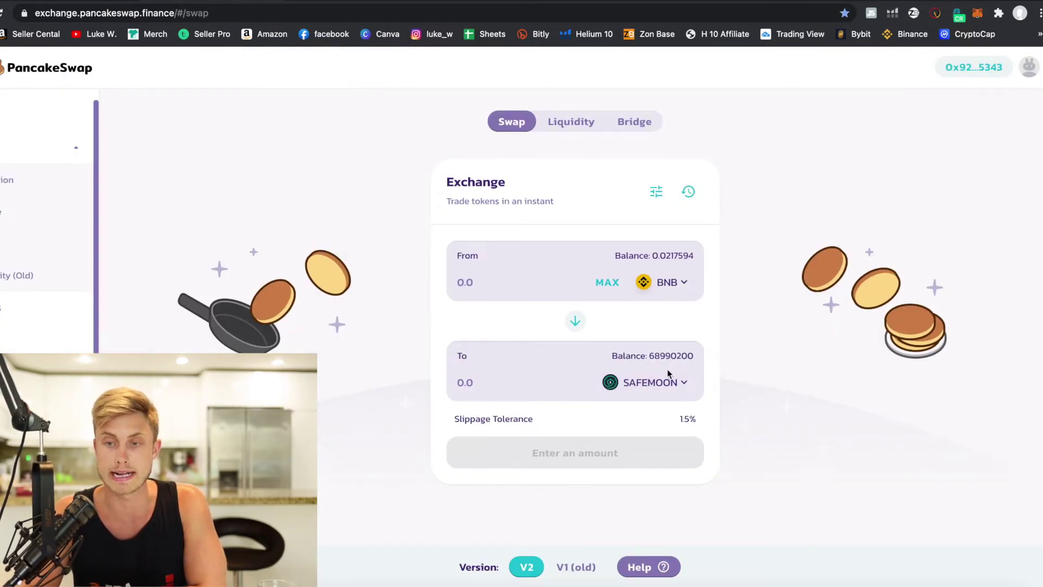
Check the token balances in MetaMask and open the form for adding a custom token.
left_click(977, 15)
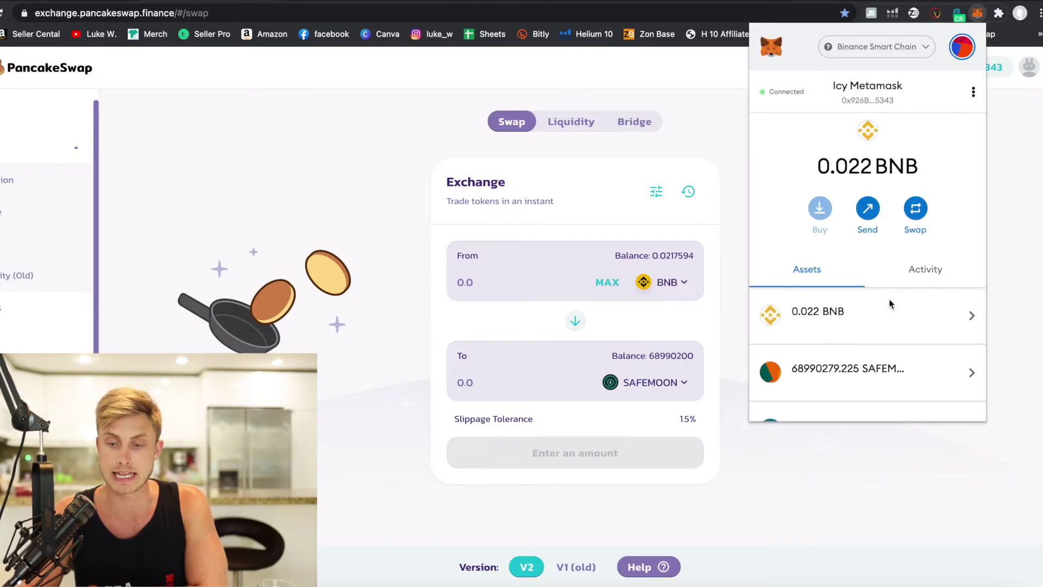
scroll(852, 354, "down", 3)
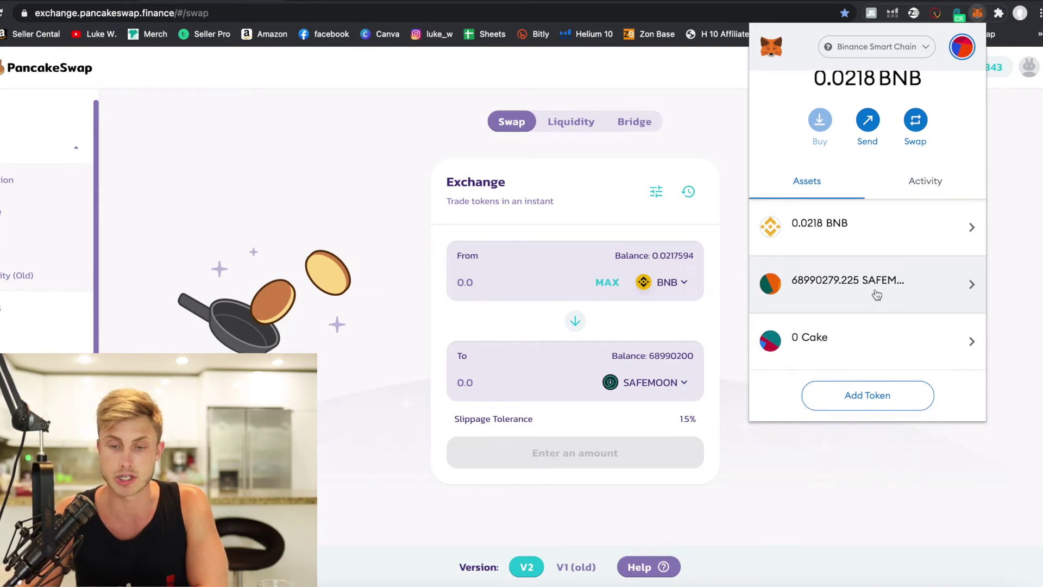
left_click(877, 405)
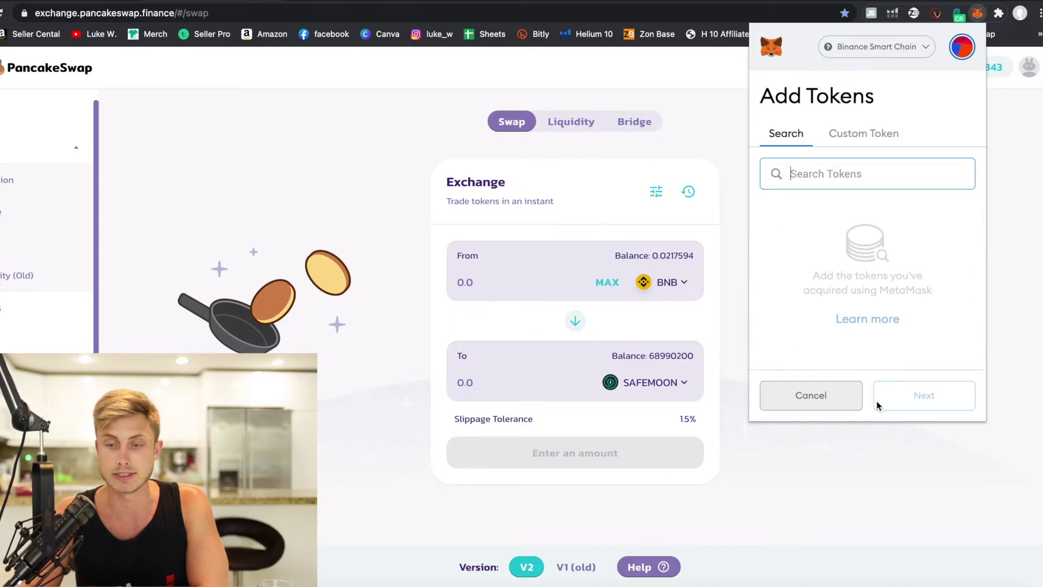
left_click(851, 139)
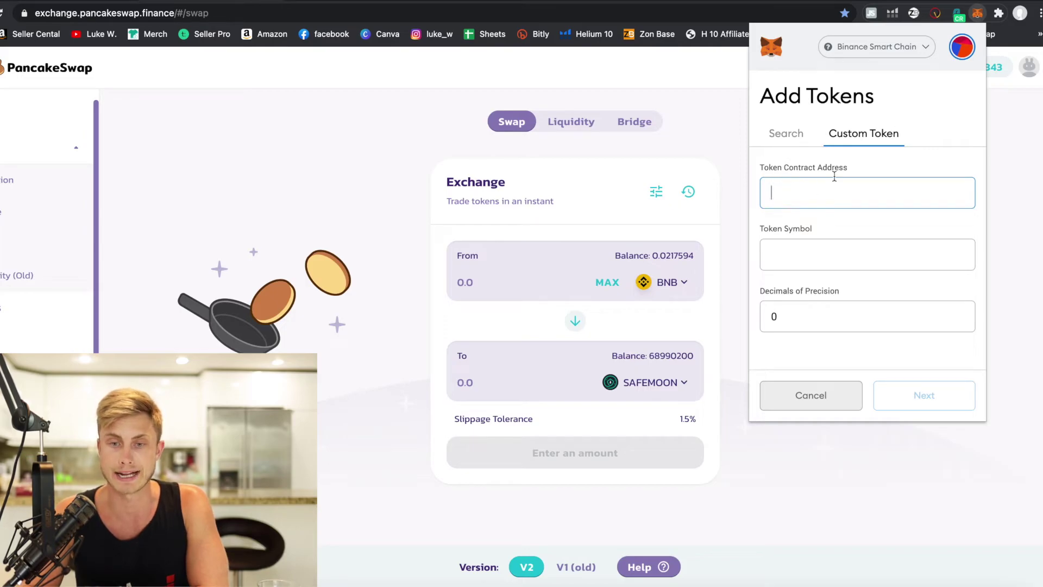
Switch to CoinMarketCap and copy SafeMoon's Binance Smart Chain contract address.
left_click(740, 1)
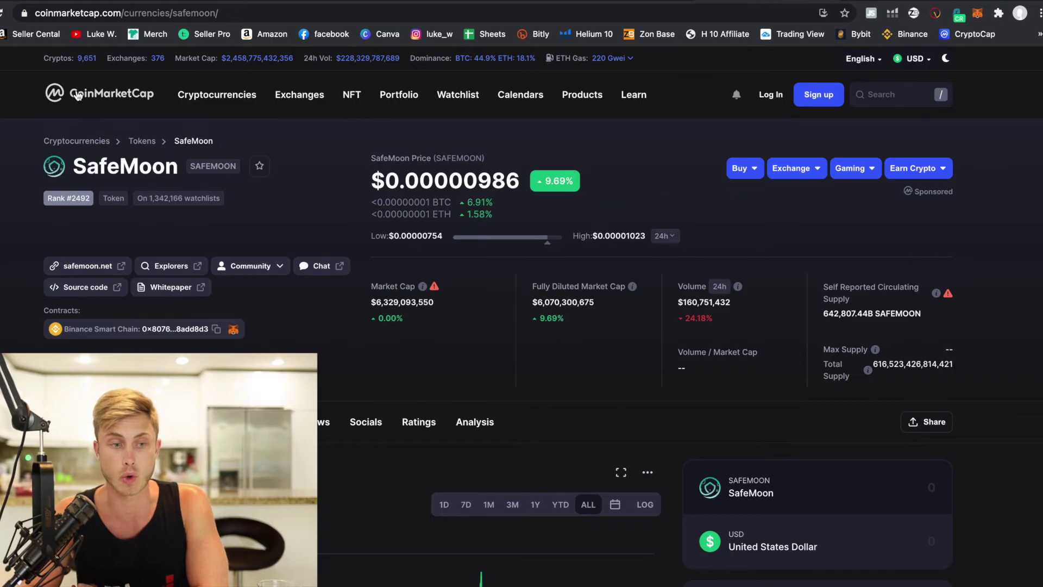
mouse_move(216, 95)
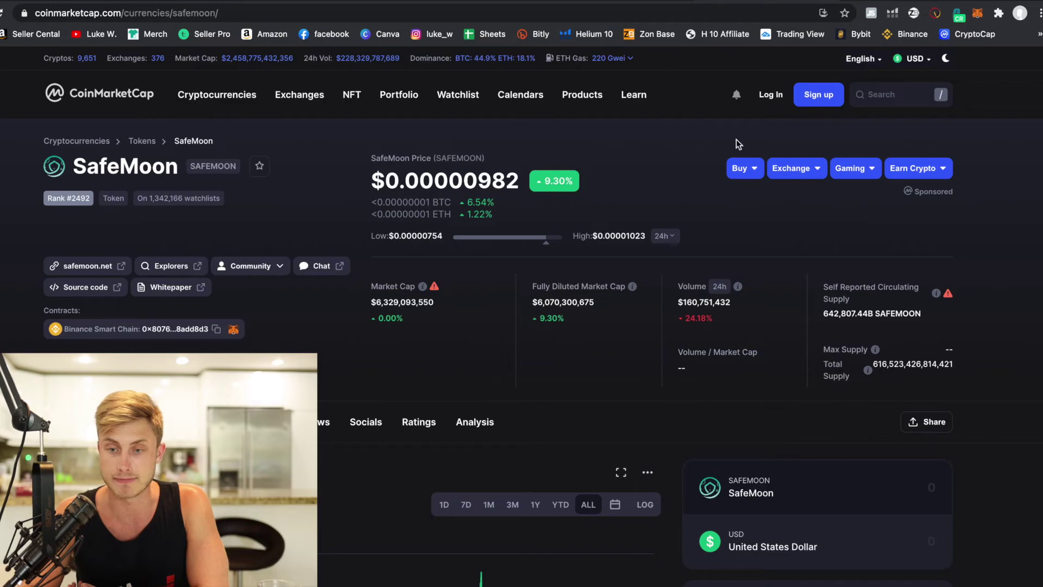
left_click(872, 97)
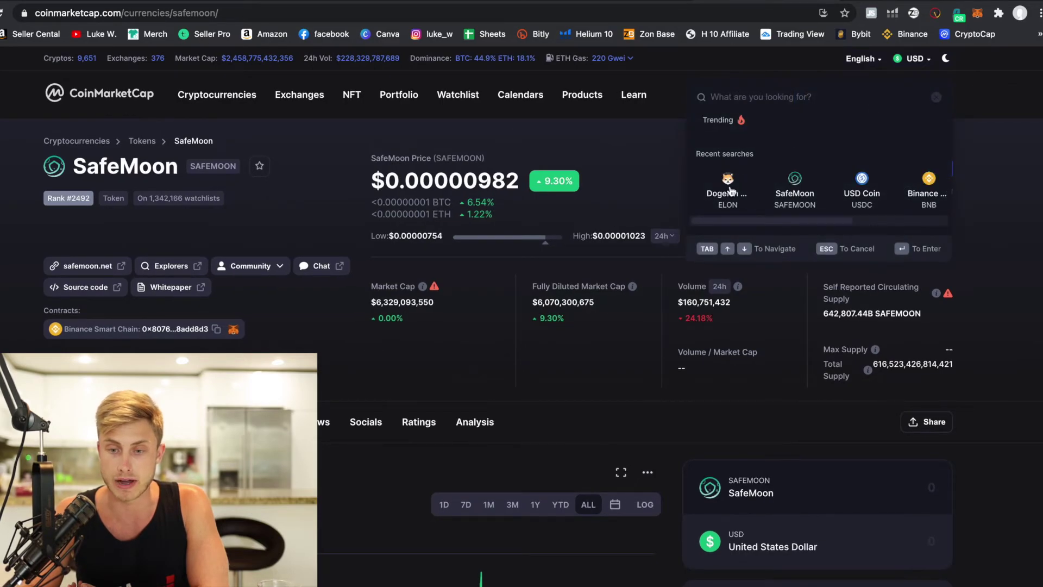
left_click(136, 341)
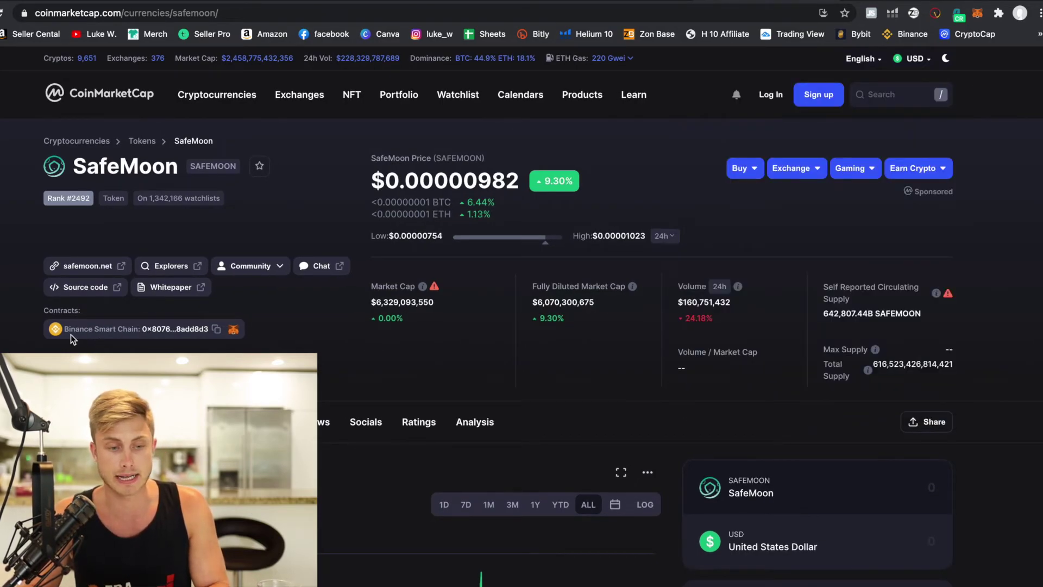
left_click(217, 330)
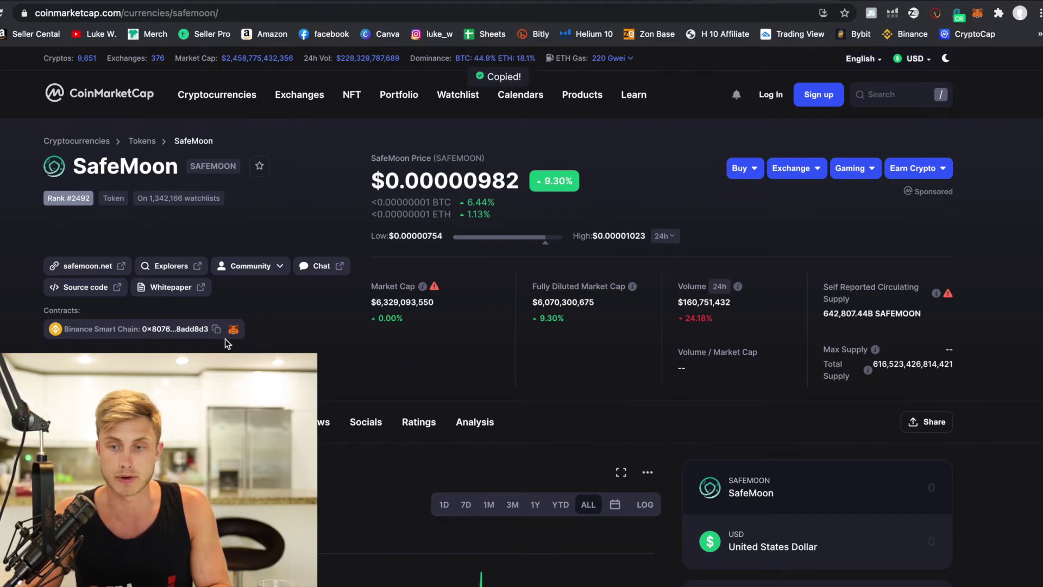
Paste the SafeMoon contract address into the custom token form in MetaMask.
left_click(978, 15)
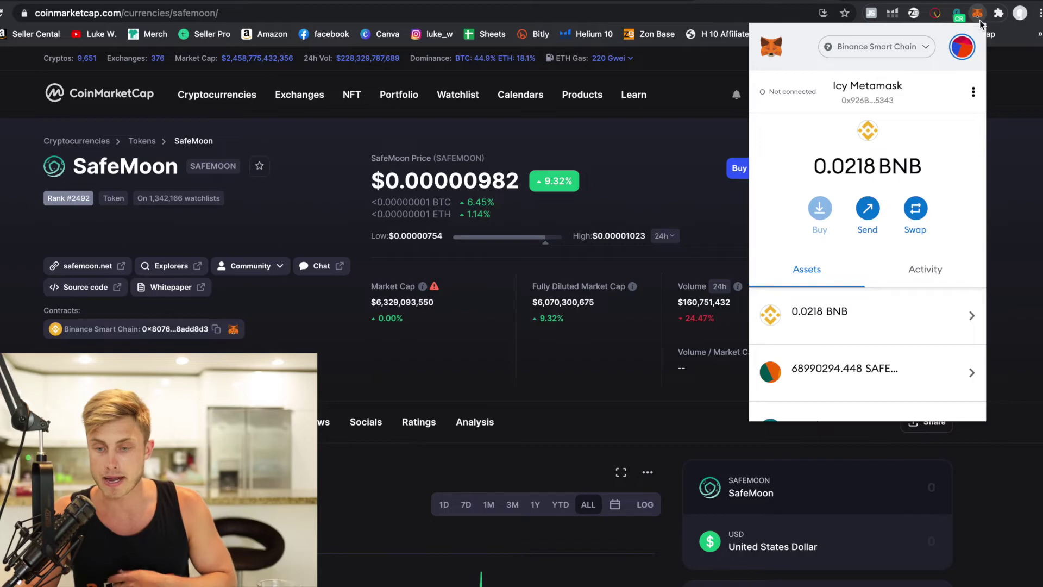
scroll(866, 285, "down", 3)
left_click(867, 397)
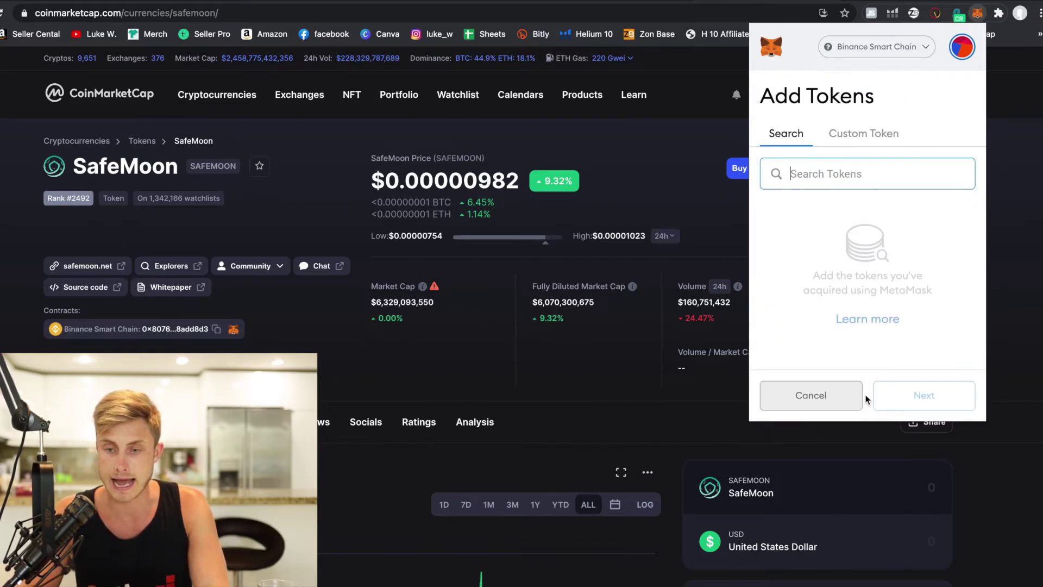
left_click(864, 135)
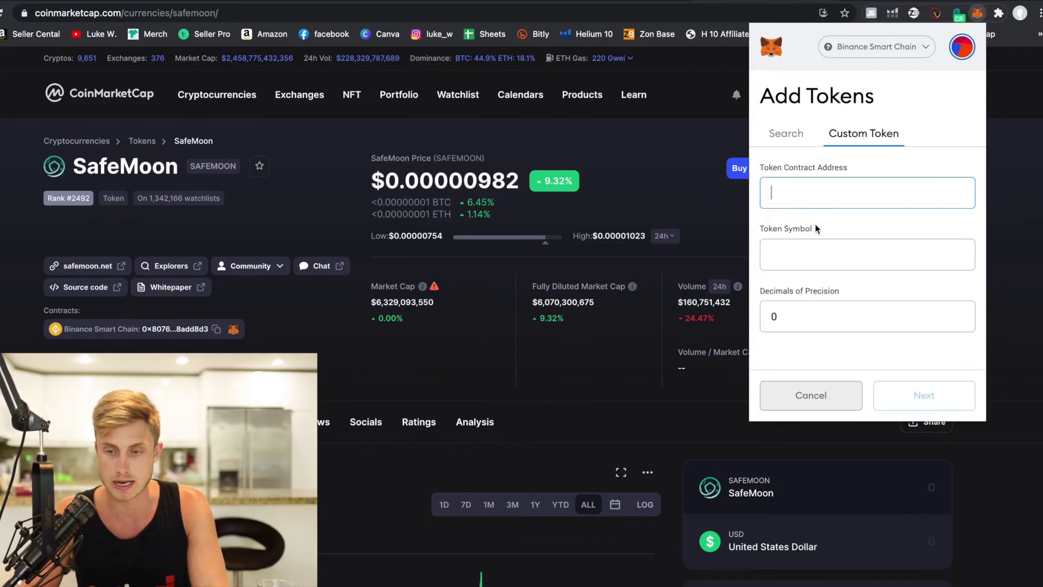
key("super+v")
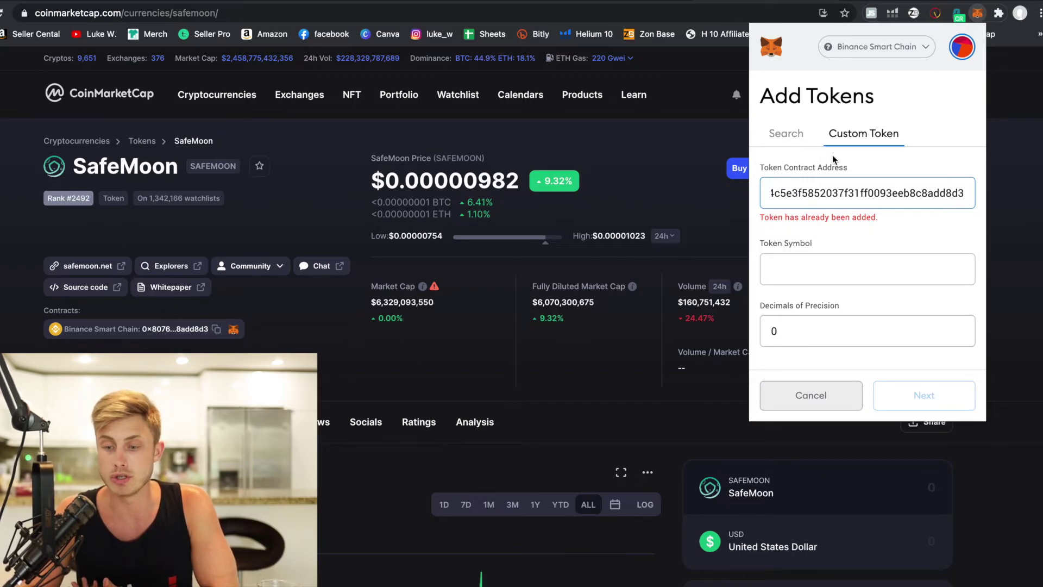
Cancel adding the custom token, review the BNB, SafeMoon and Cake balances in MetaMask, and close the wallet.
left_click(810, 395)
scroll(844, 321, "down", 3)
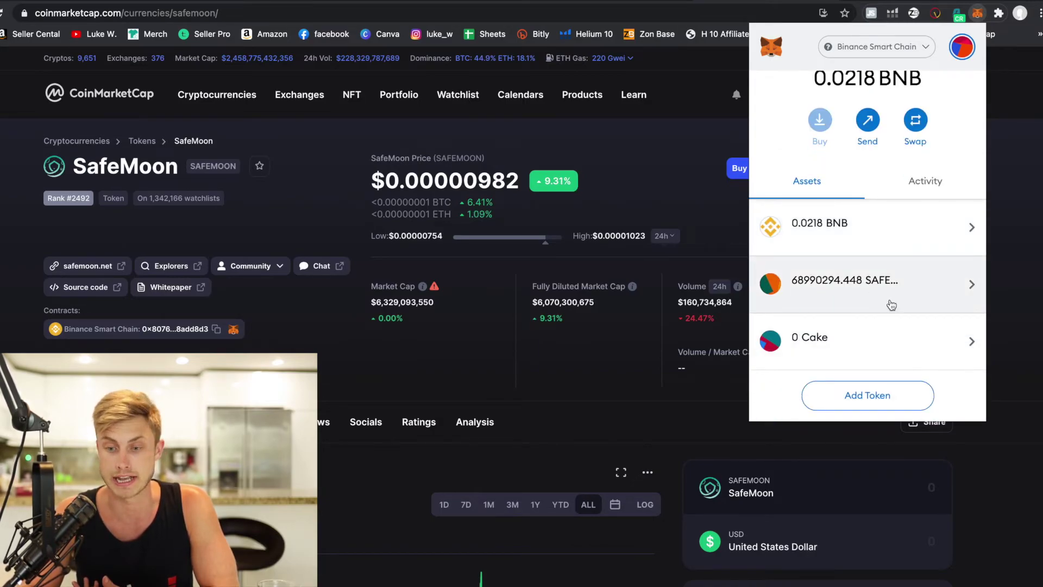
scroll(917, 307, "up", 3)
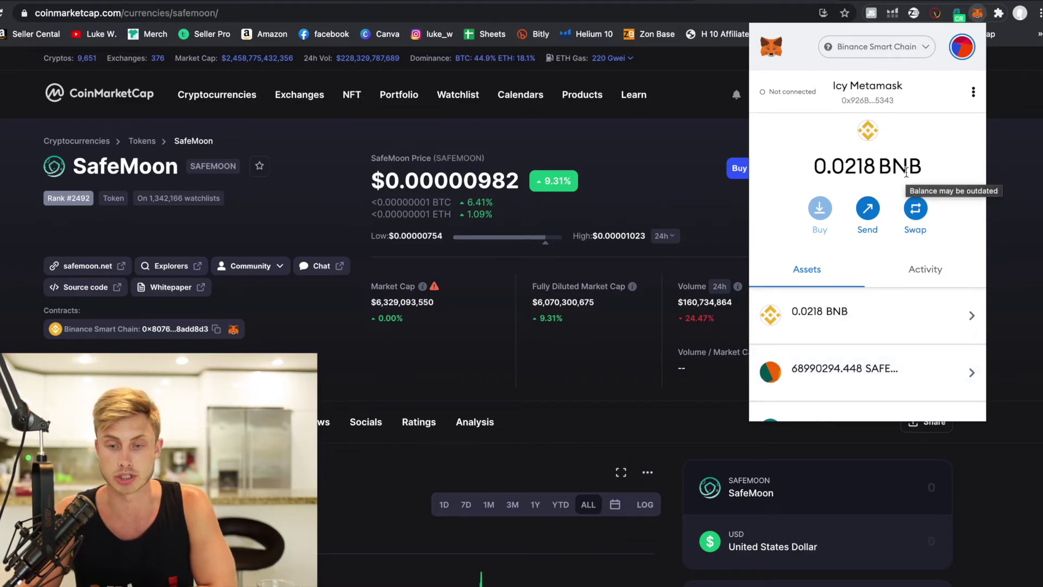
left_click(684, 131)
Switch to PancakeSwap, try to swap the maximum available BNB for SAFEMOON, and dismiss the error dialog.
key("ctrl+Tab")
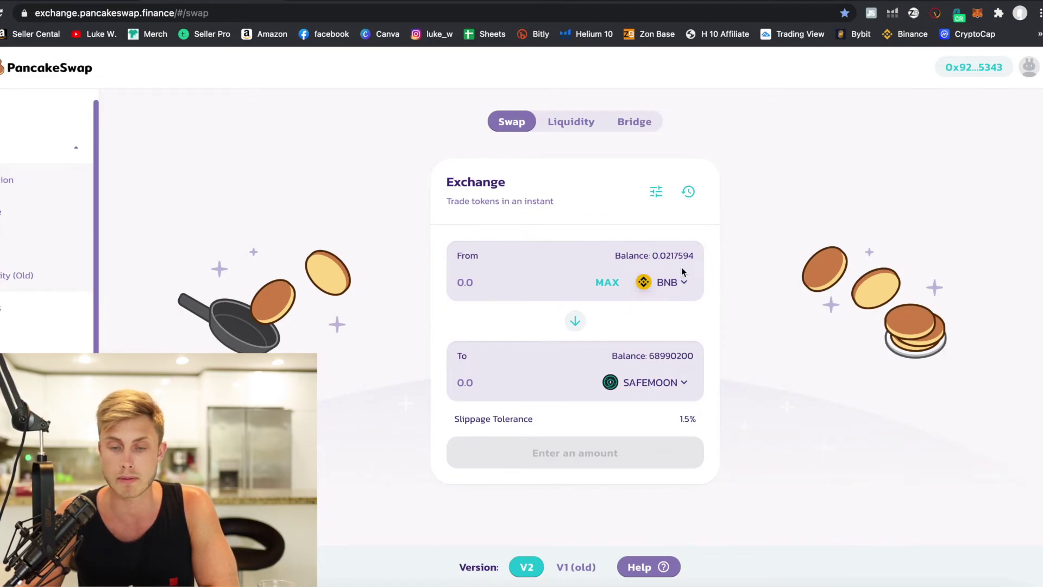
left_click(613, 278)
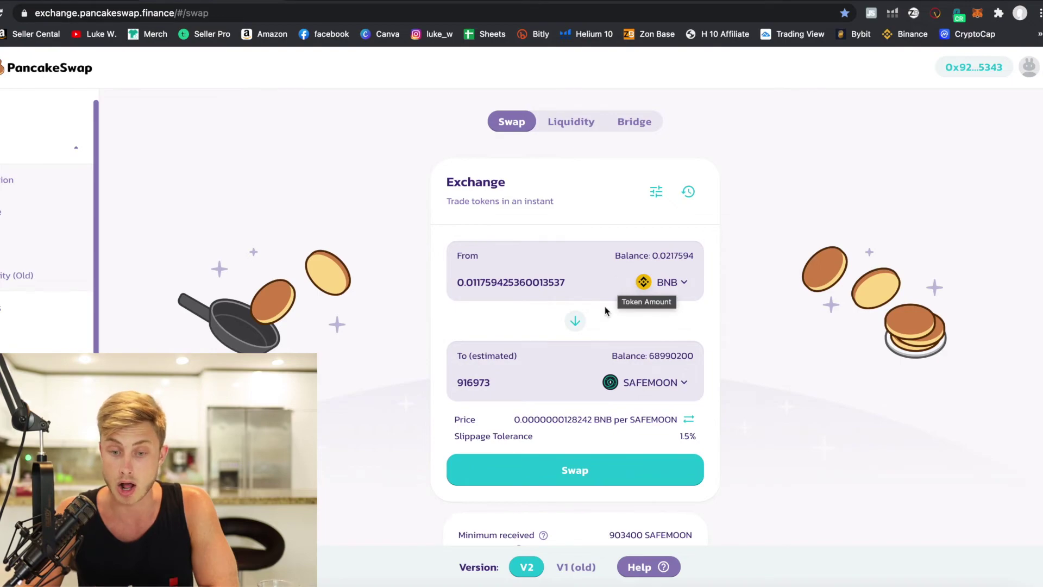
scroll(731, 345, "down", 2)
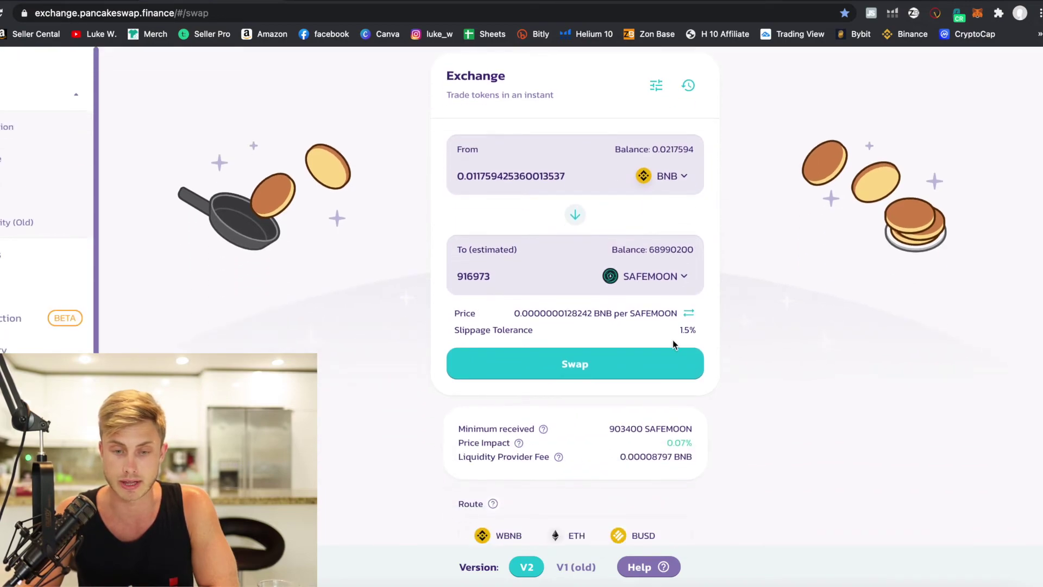
left_click(567, 363)
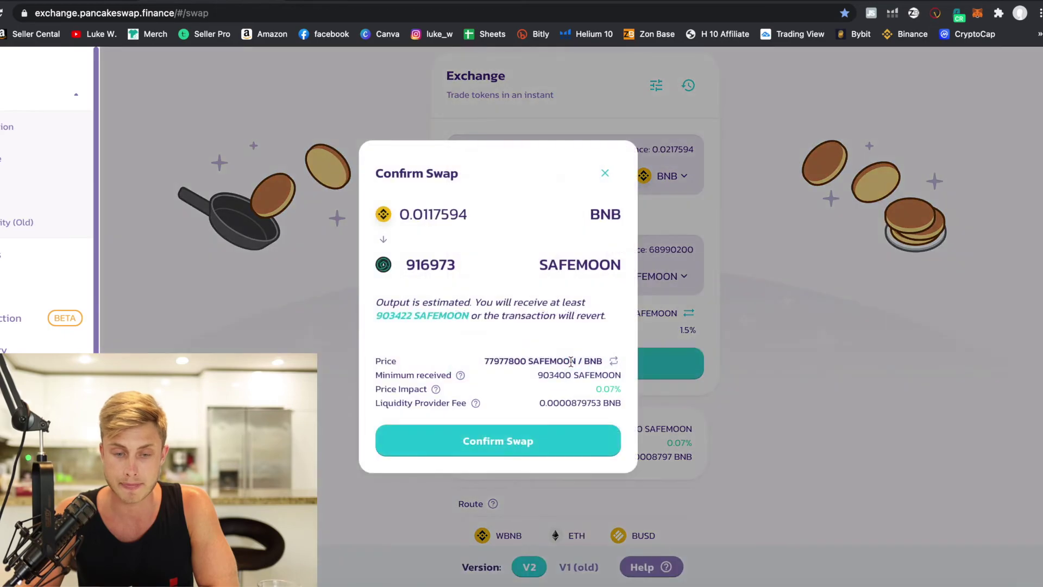
left_click(490, 446)
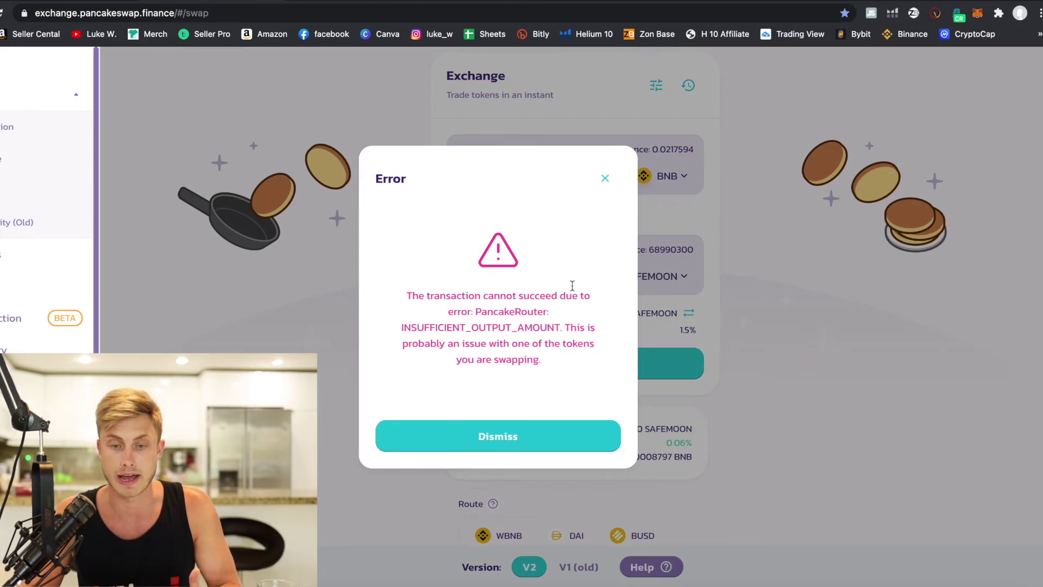
left_click(605, 179)
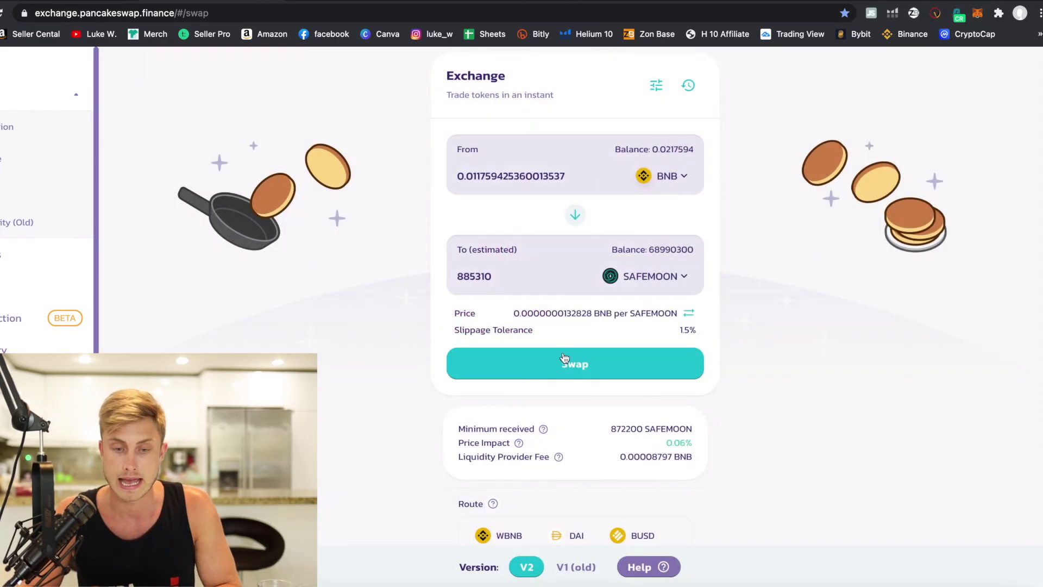
Set the SAFEMOON amount to receive to 885311 and try to swap BNB for it, confirming the swap in PancakeSwap.
left_click(507, 275)
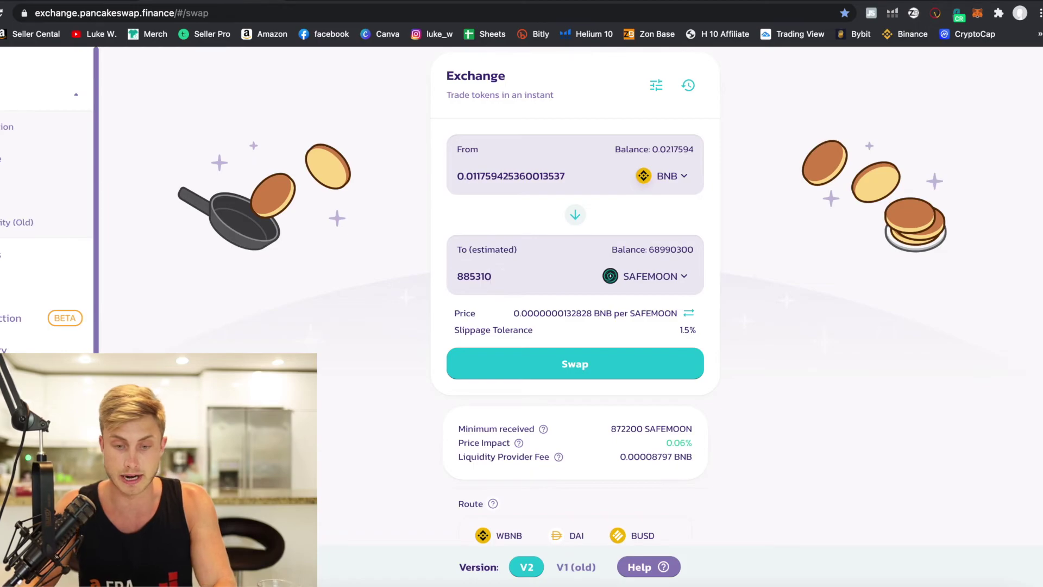
key("BackSpace")
type("1")
left_click(546, 369)
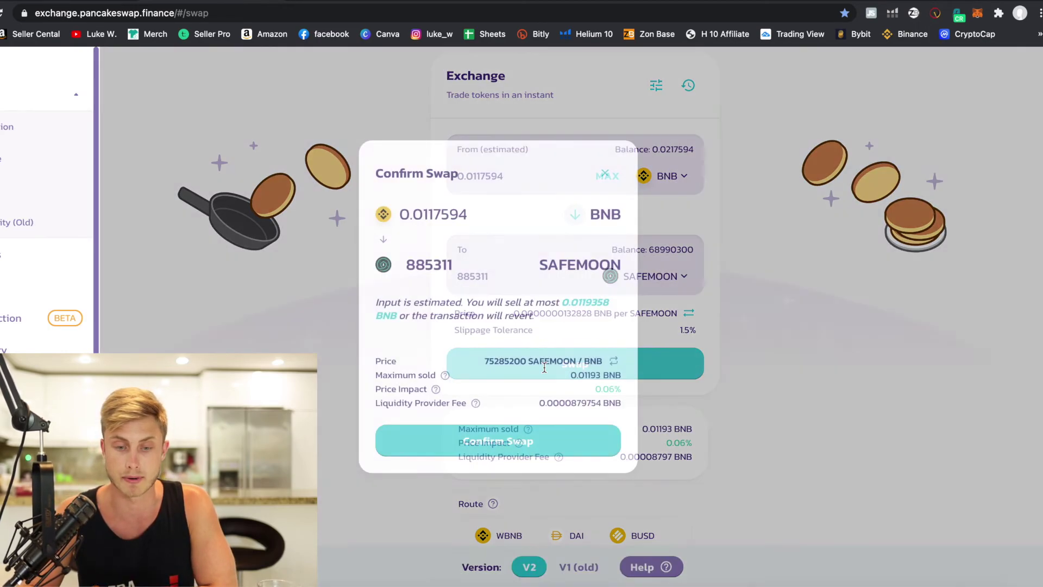
left_click(496, 441)
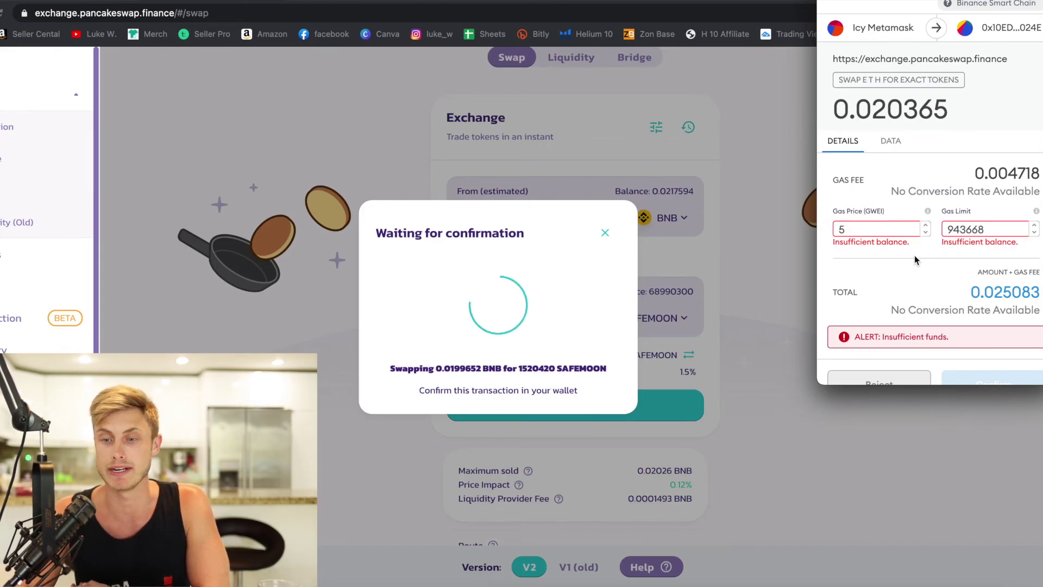
Reject the pending 0.020365 BNB swap transaction in MetaMask and close the wallet.
left_click(802, 247)
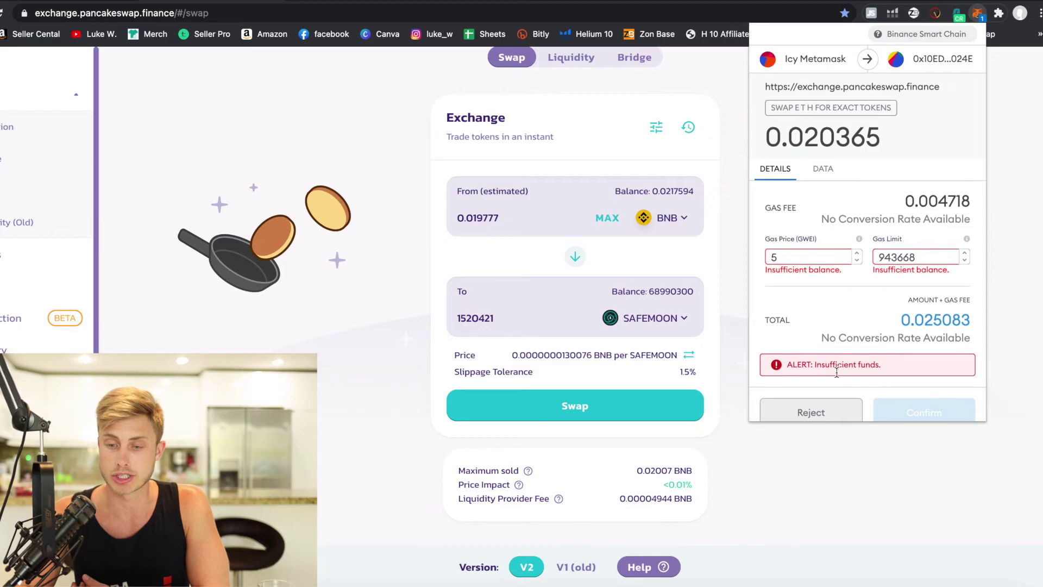
scroll(867, 244, "down", 1)
left_click(806, 399)
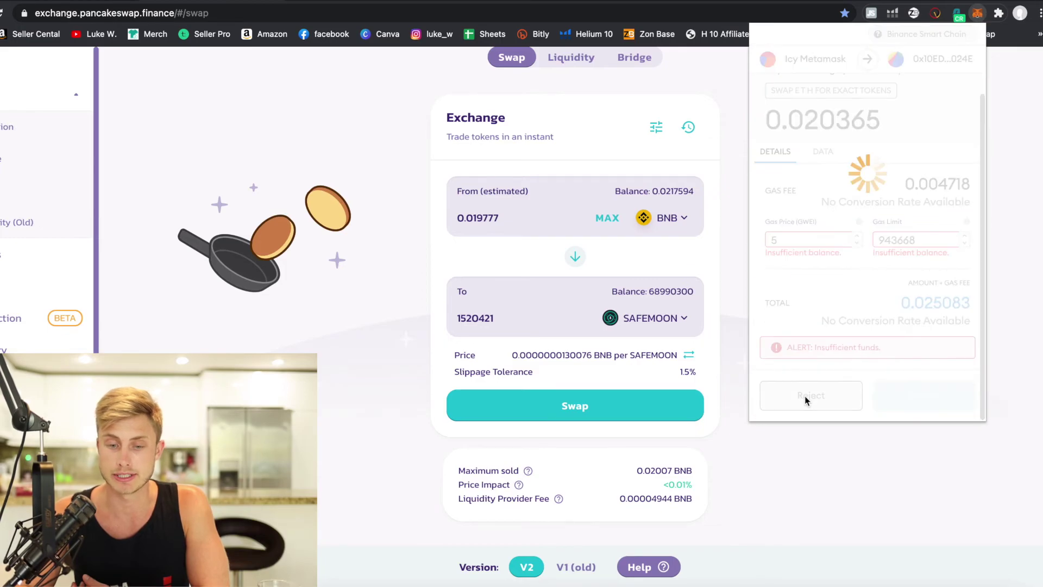
left_click(797, 519)
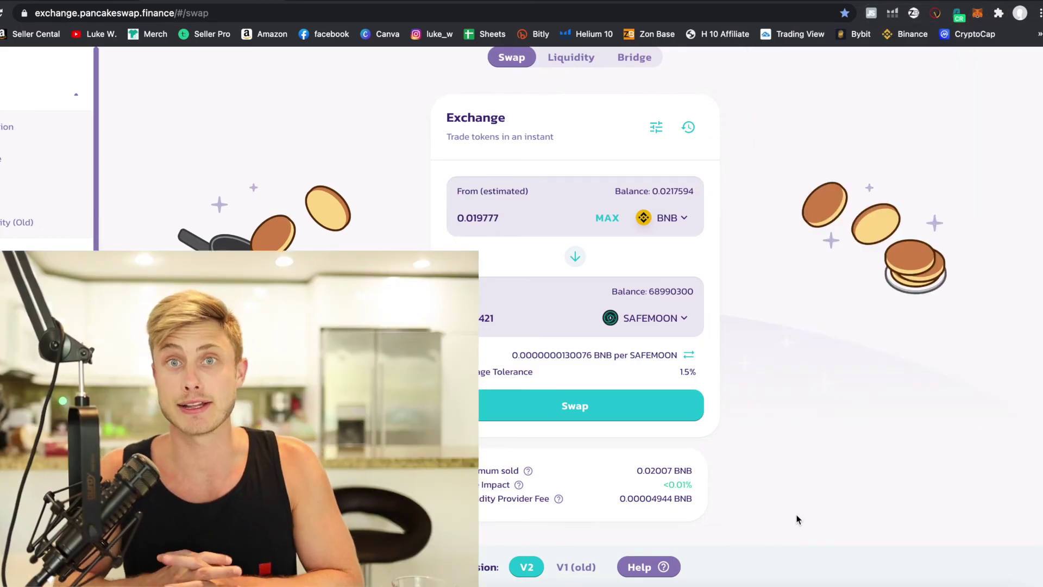